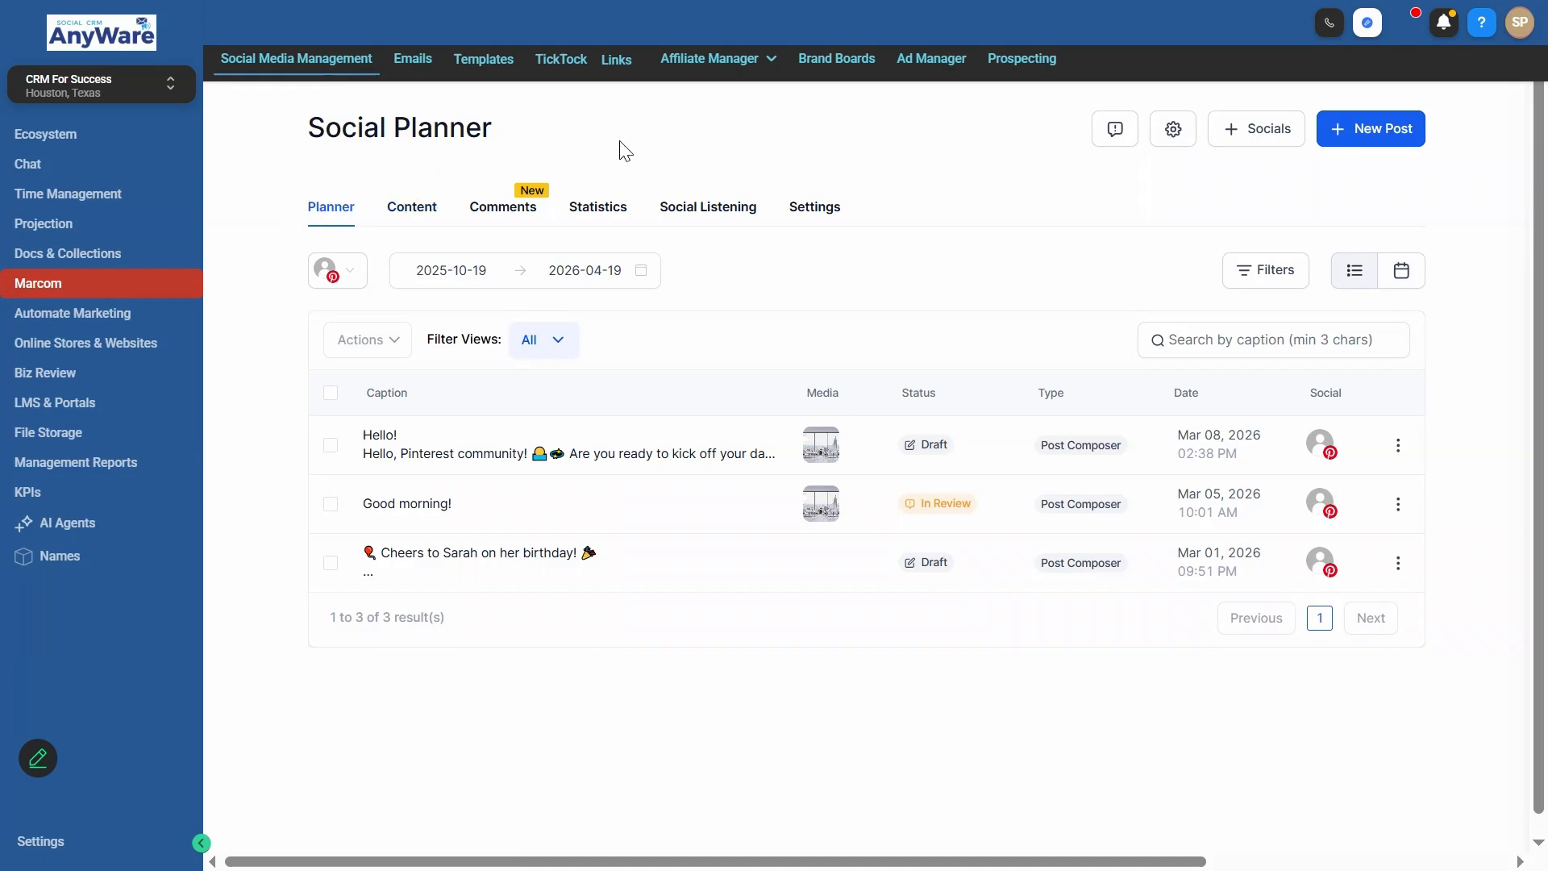
- Review the social networks available to connect and the actions offered for the "Hello!" draft post
left_click(1259, 141)
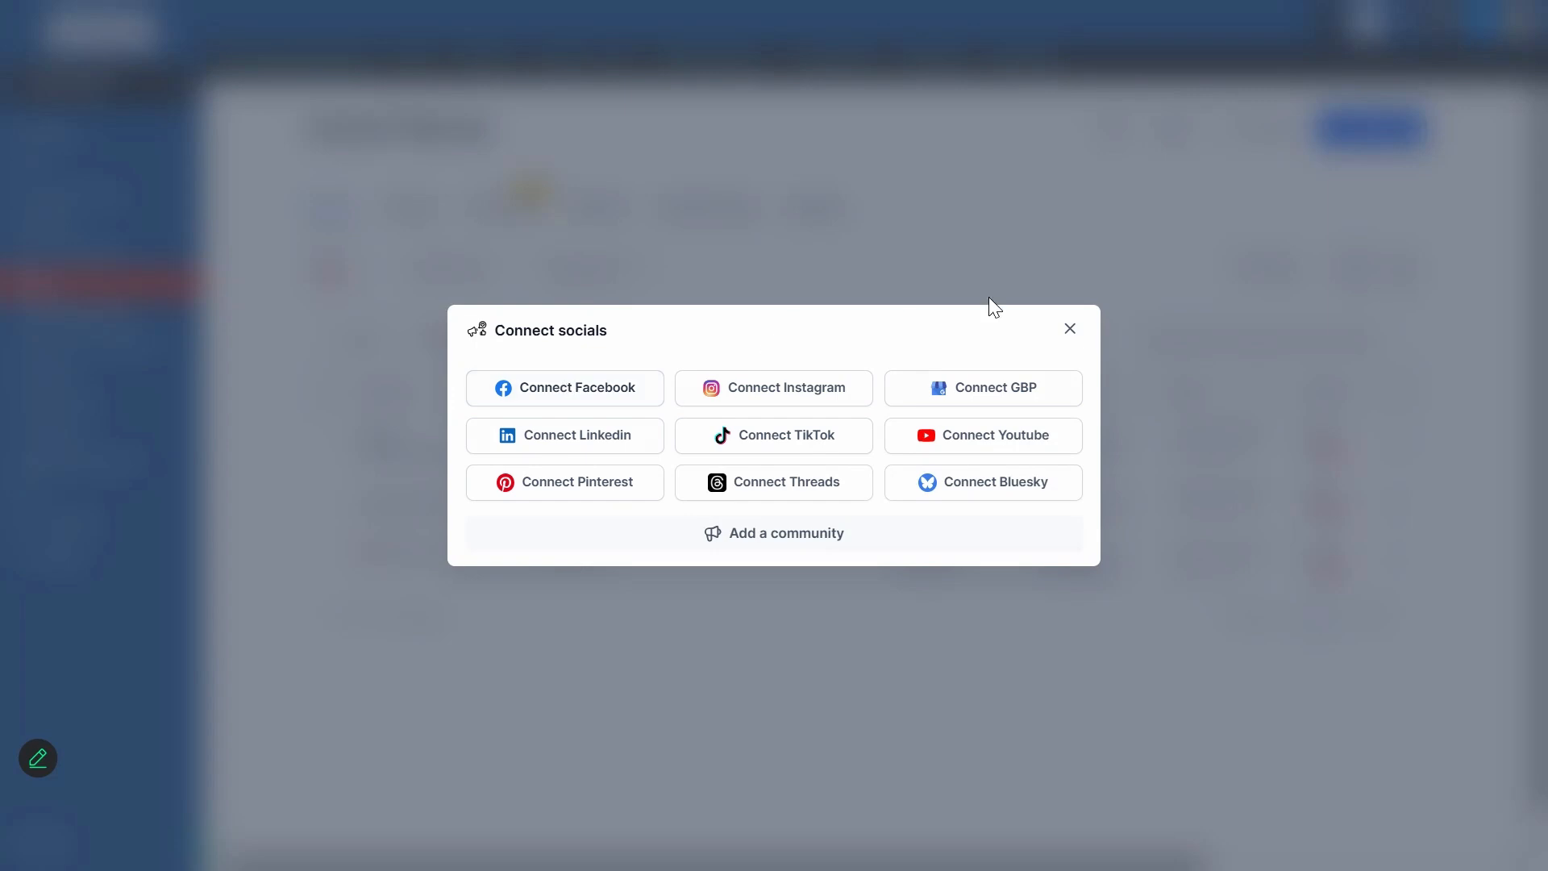
left_click(1070, 328)
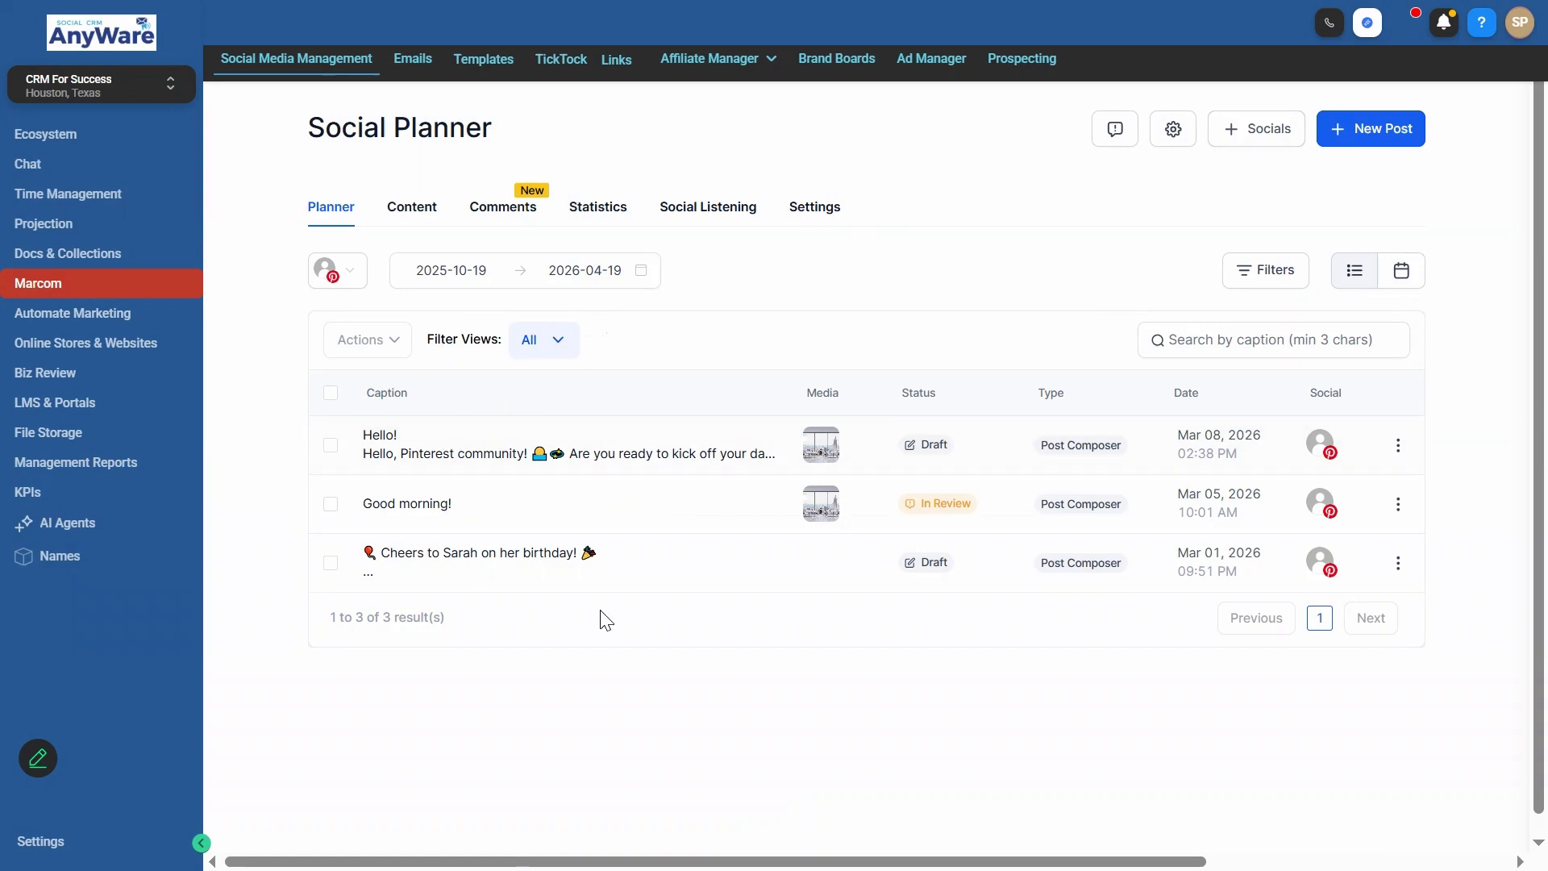
left_click(1399, 446)
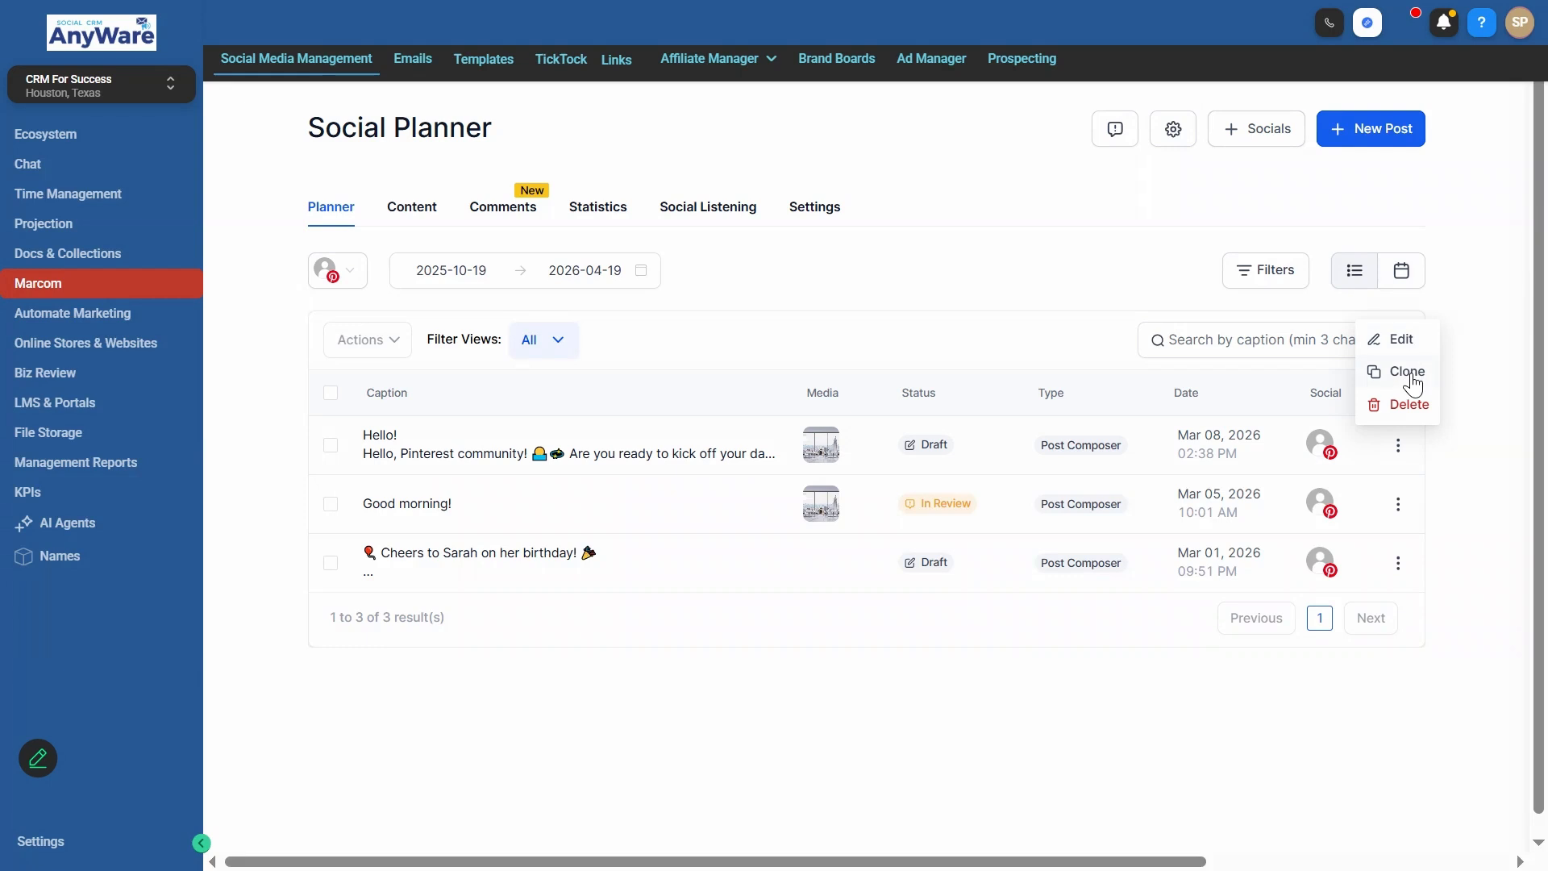
- Switch the planner to the weekly calendar view and apply the existing filter selection
left_click(1401, 273)
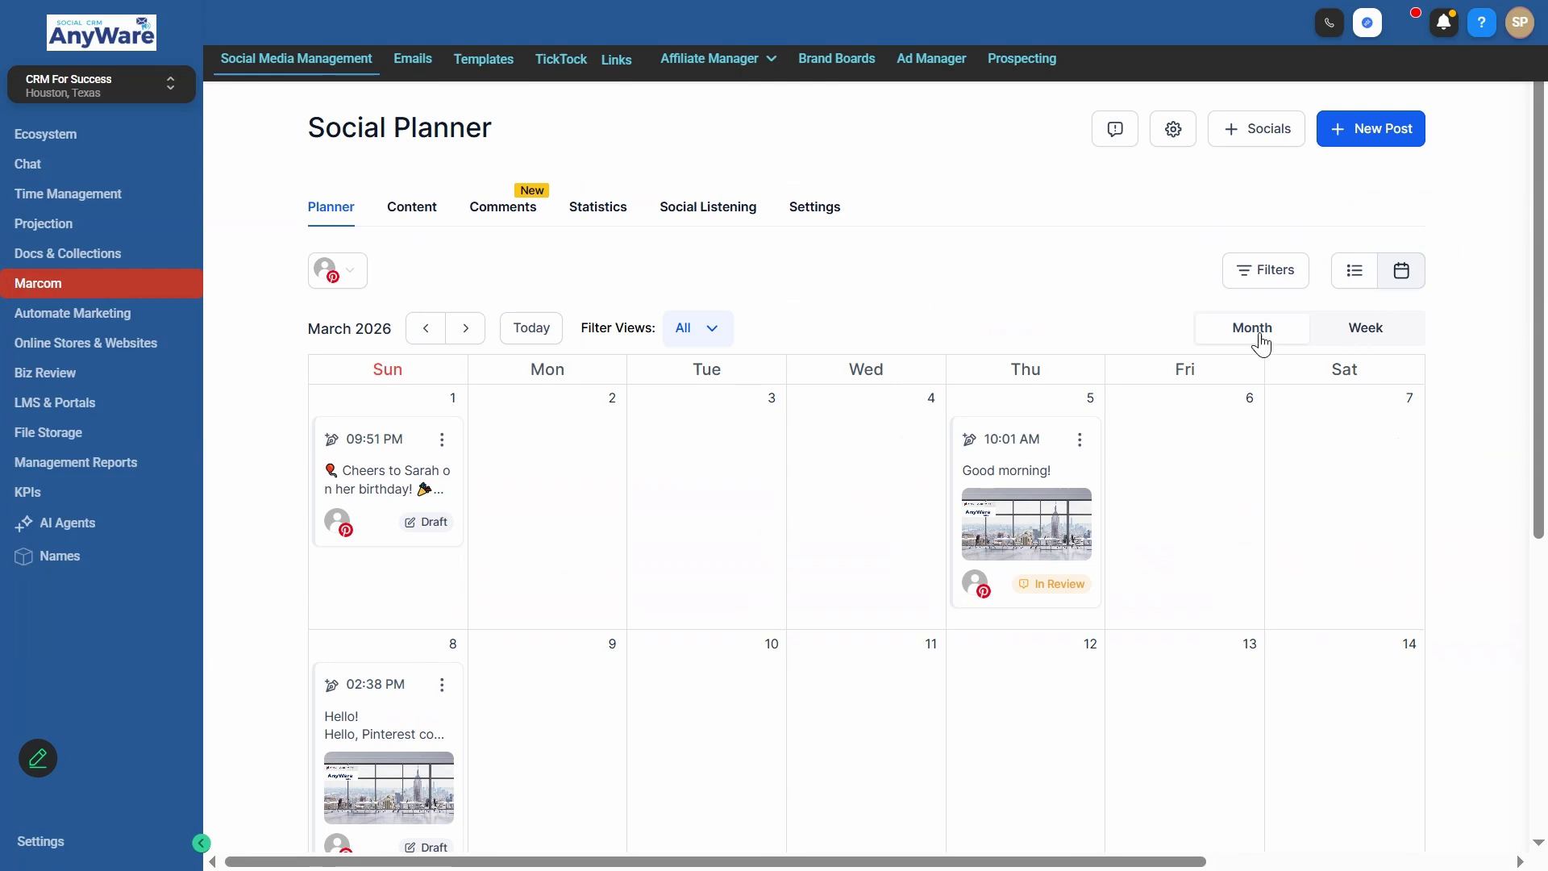
left_click(1416, 337)
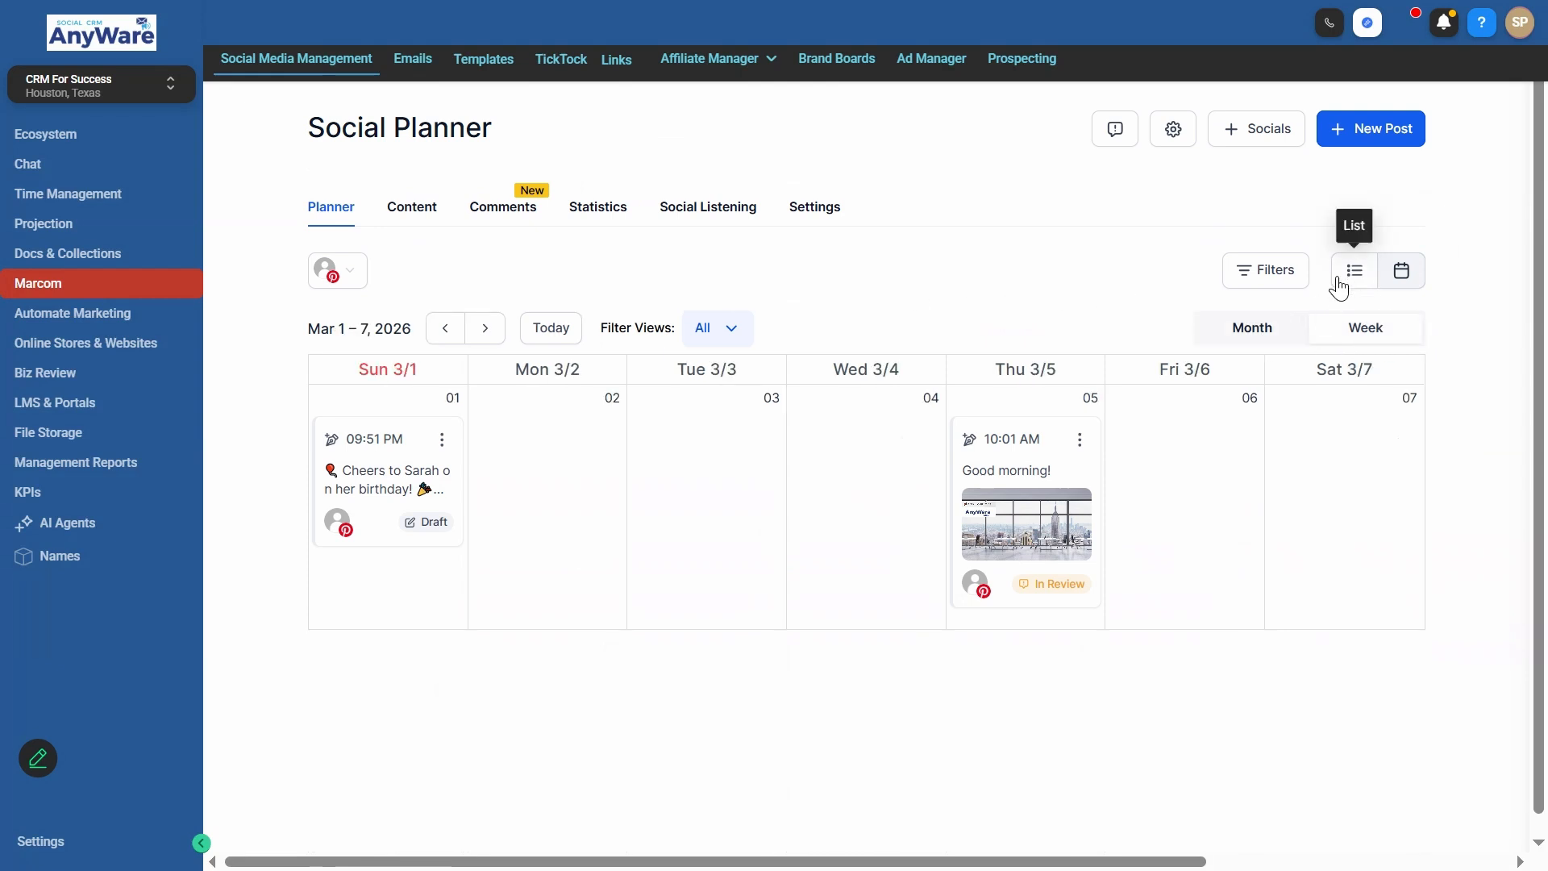
left_click(1257, 276)
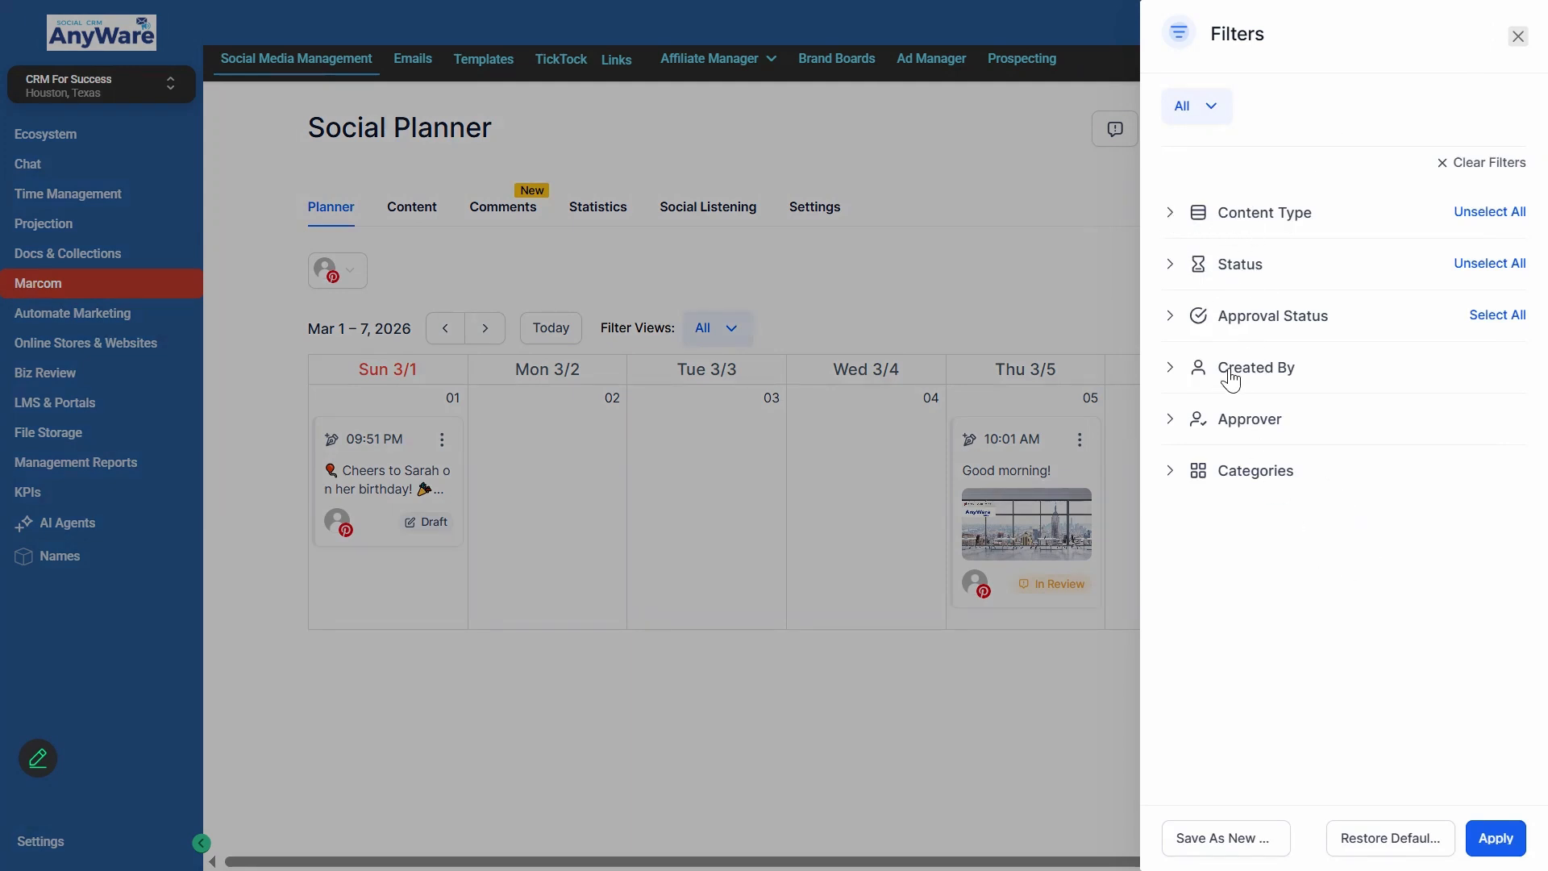
left_click(1492, 835)
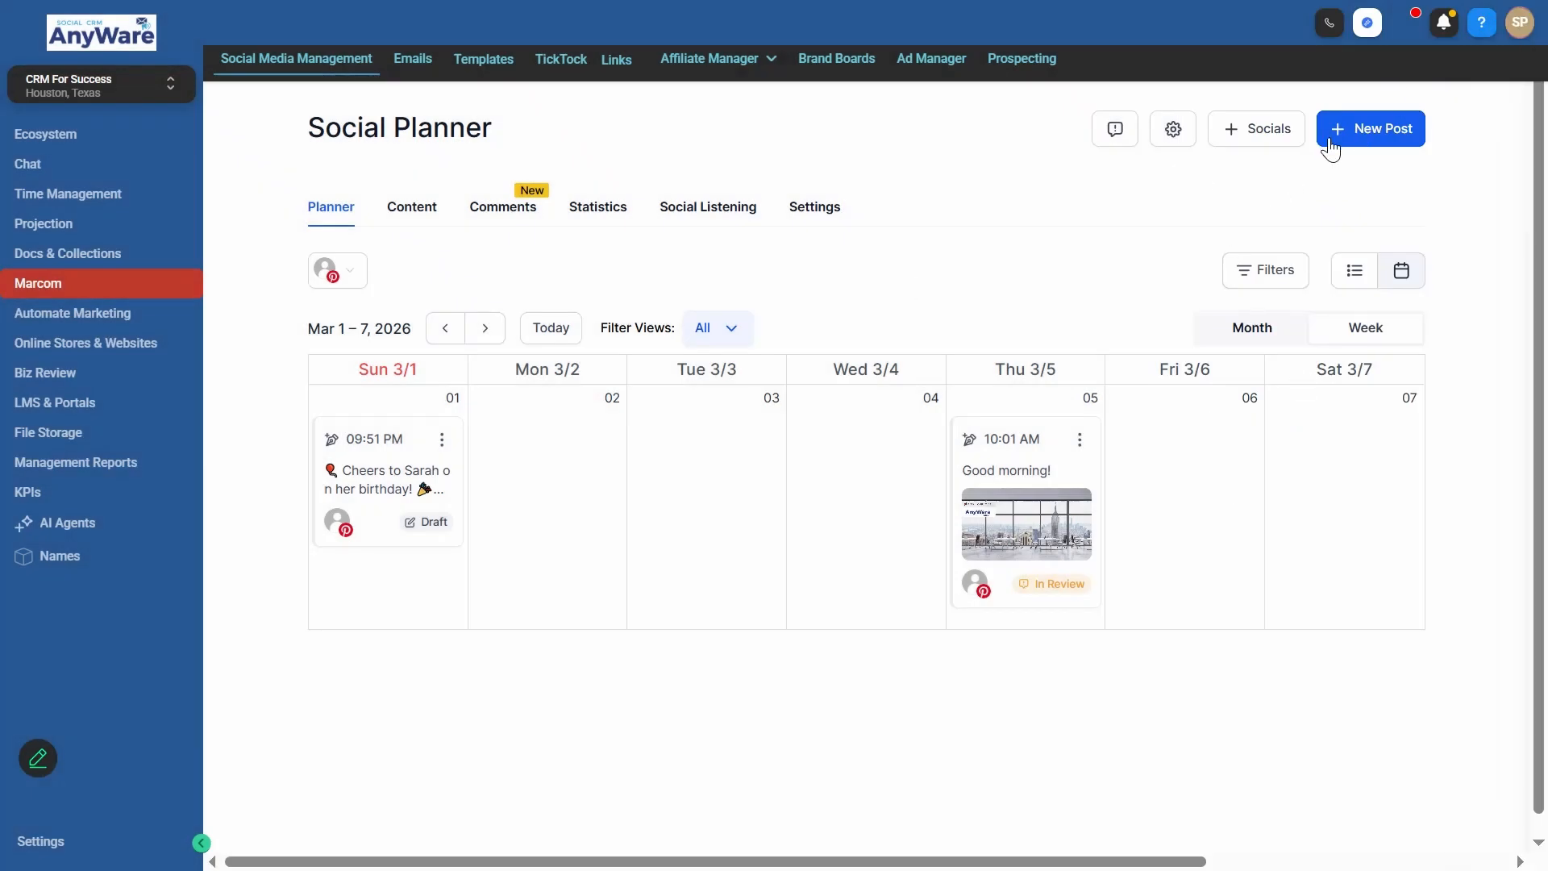
- Create a new social post and select the Pinterest account to post to
left_click(1364, 138)
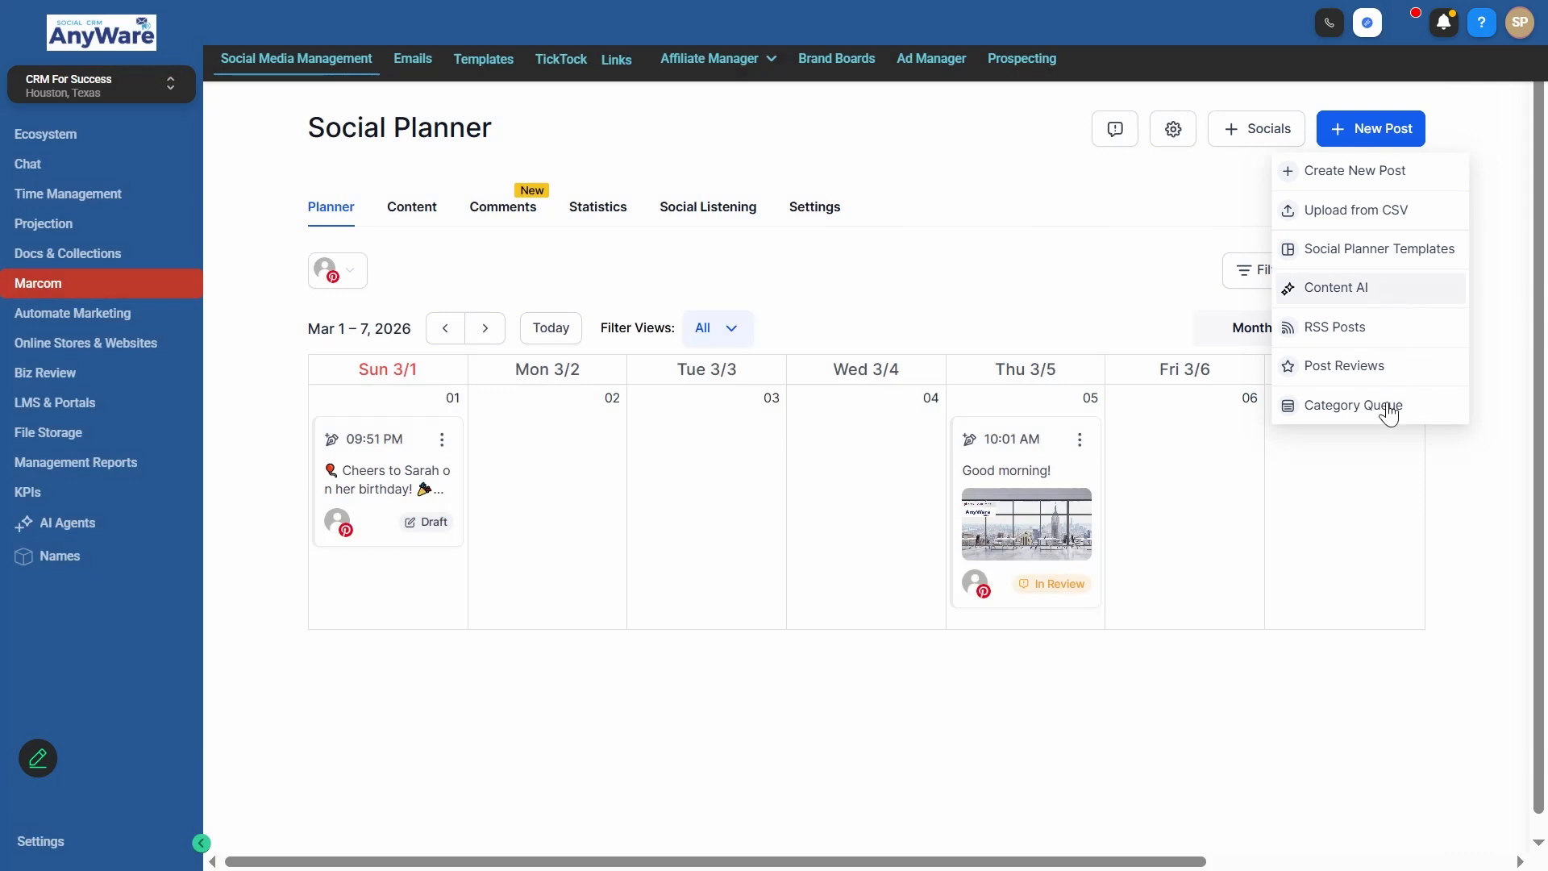
left_click(1381, 173)
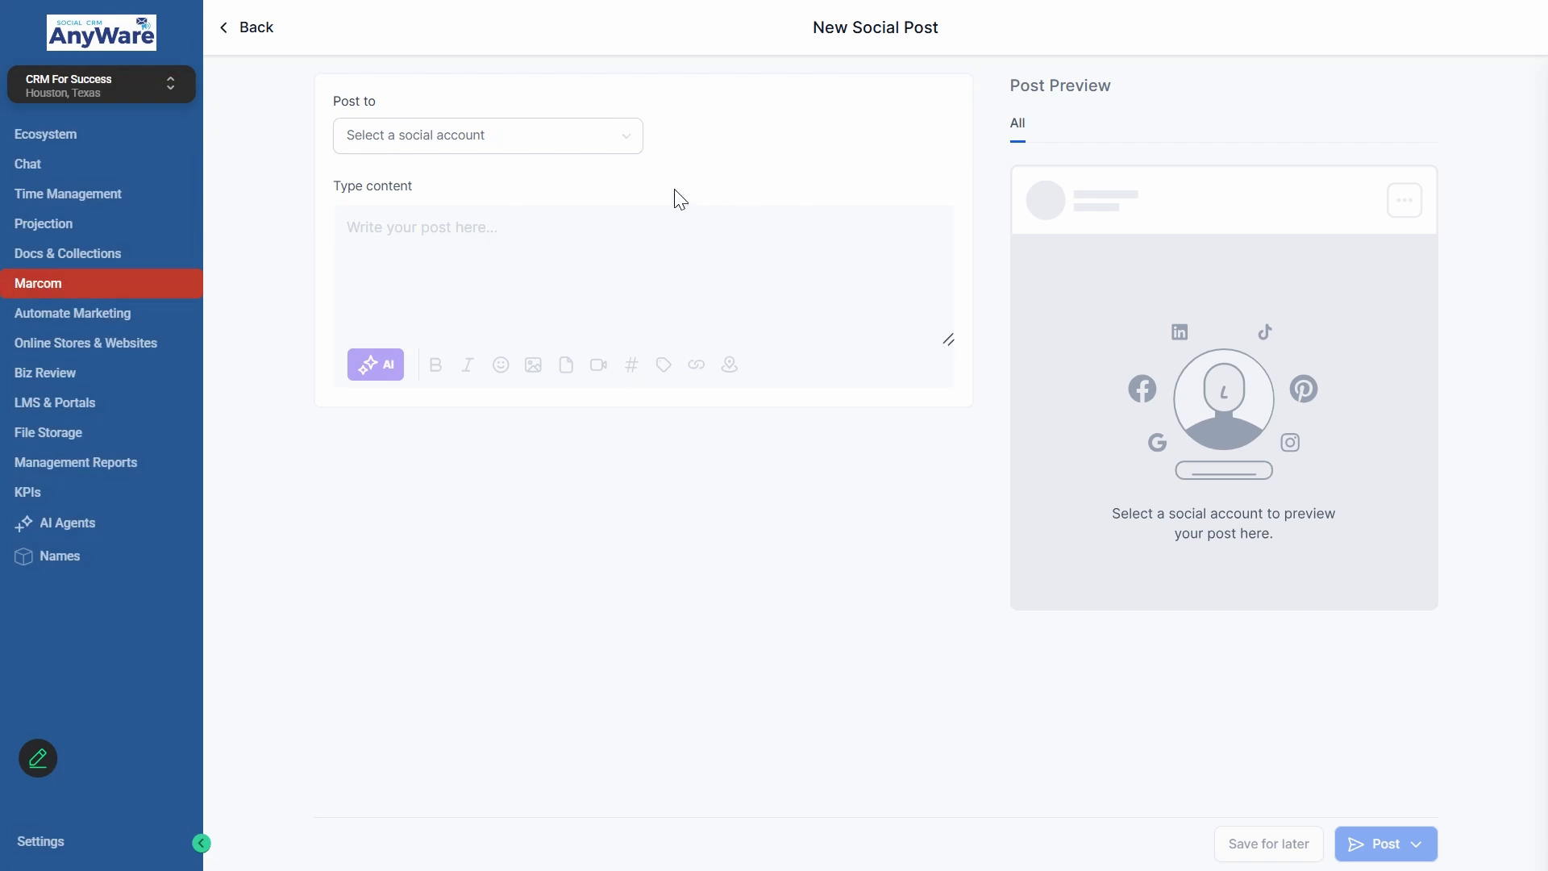
left_click(591, 142)
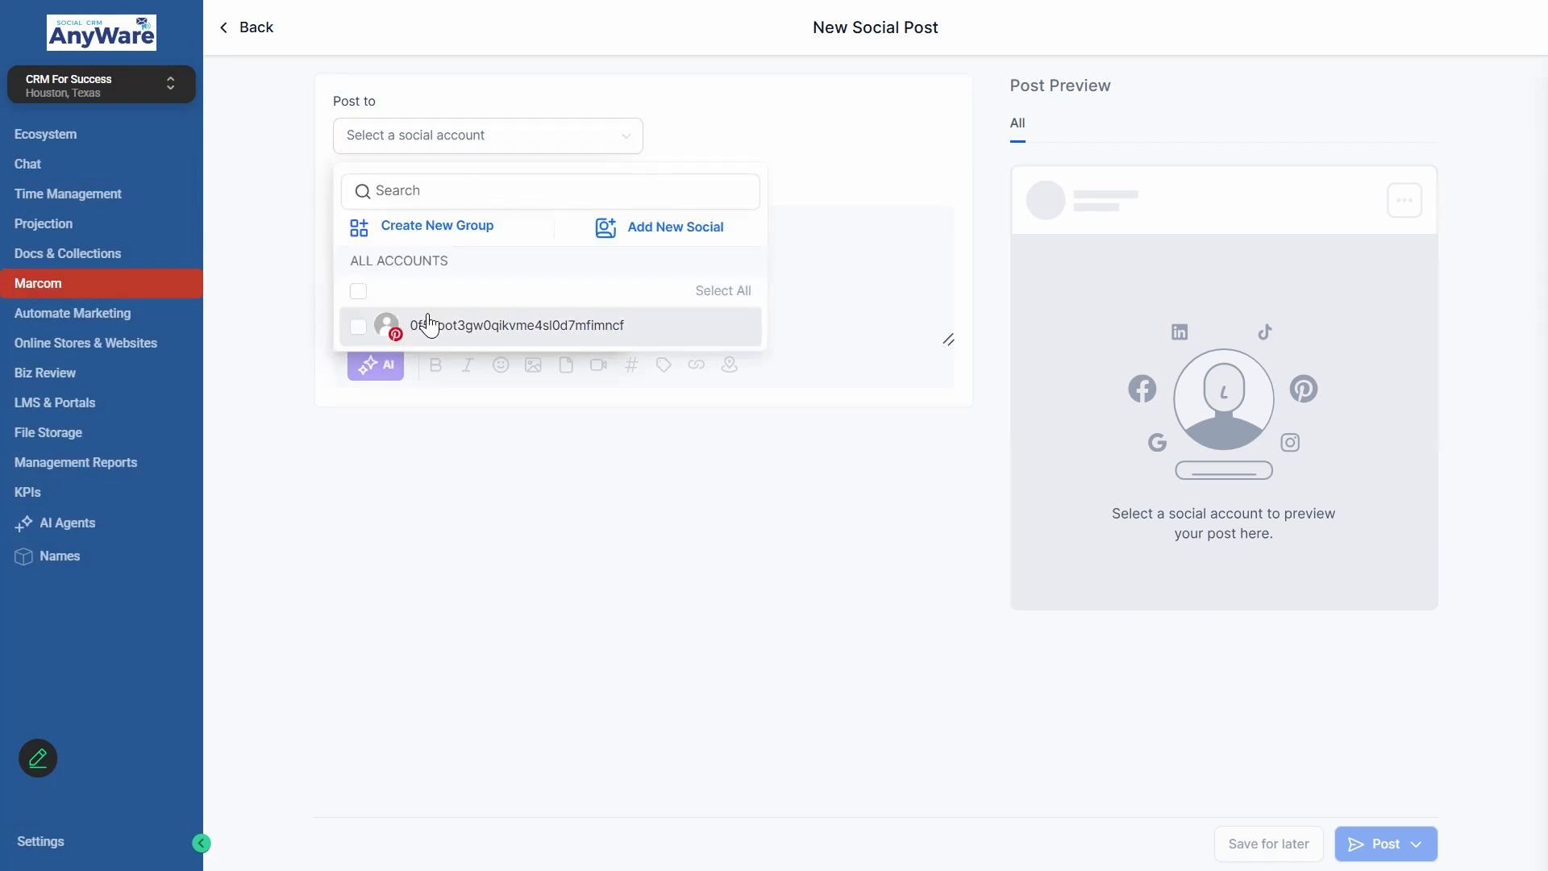
left_click(429, 324)
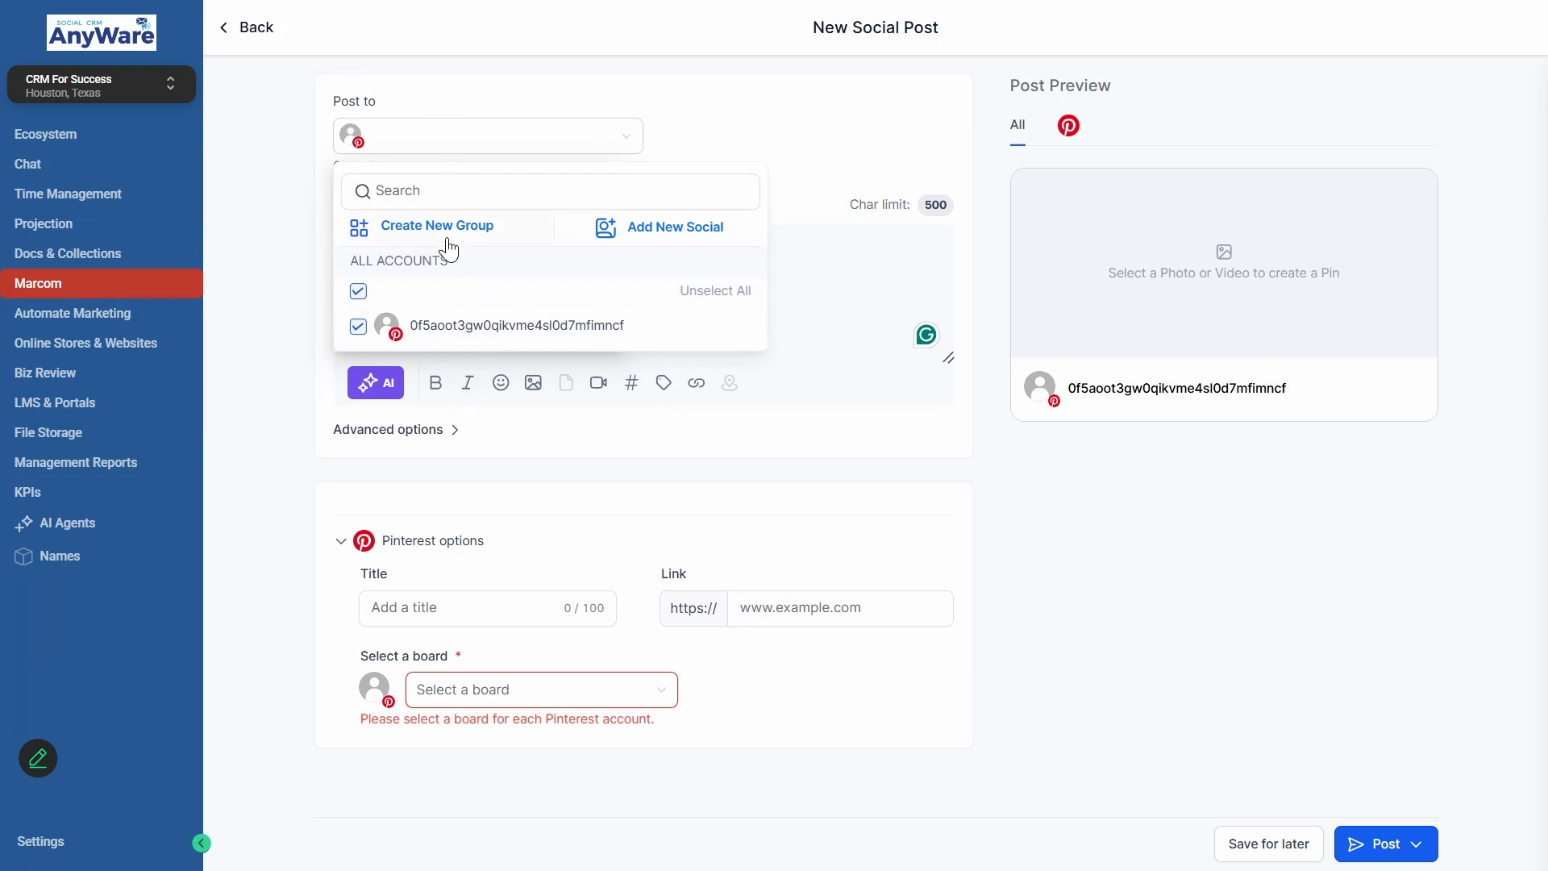
left_click(414, 231)
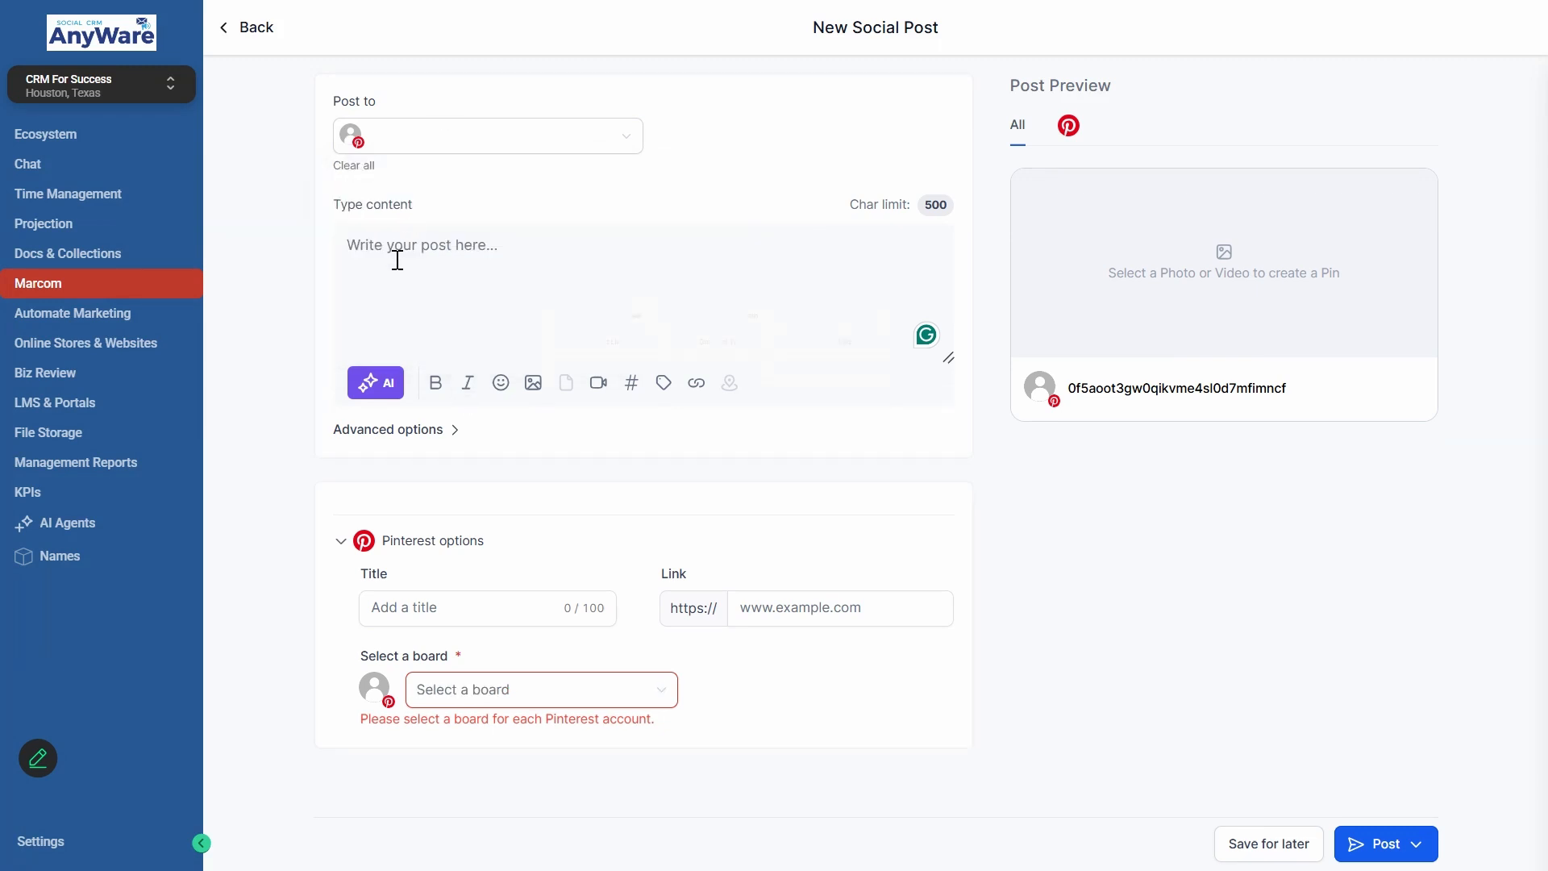
- Start AI content generation for the post and enter the key message "Company anniversary celebration"
left_click(378, 395)
left_click(271, 388)
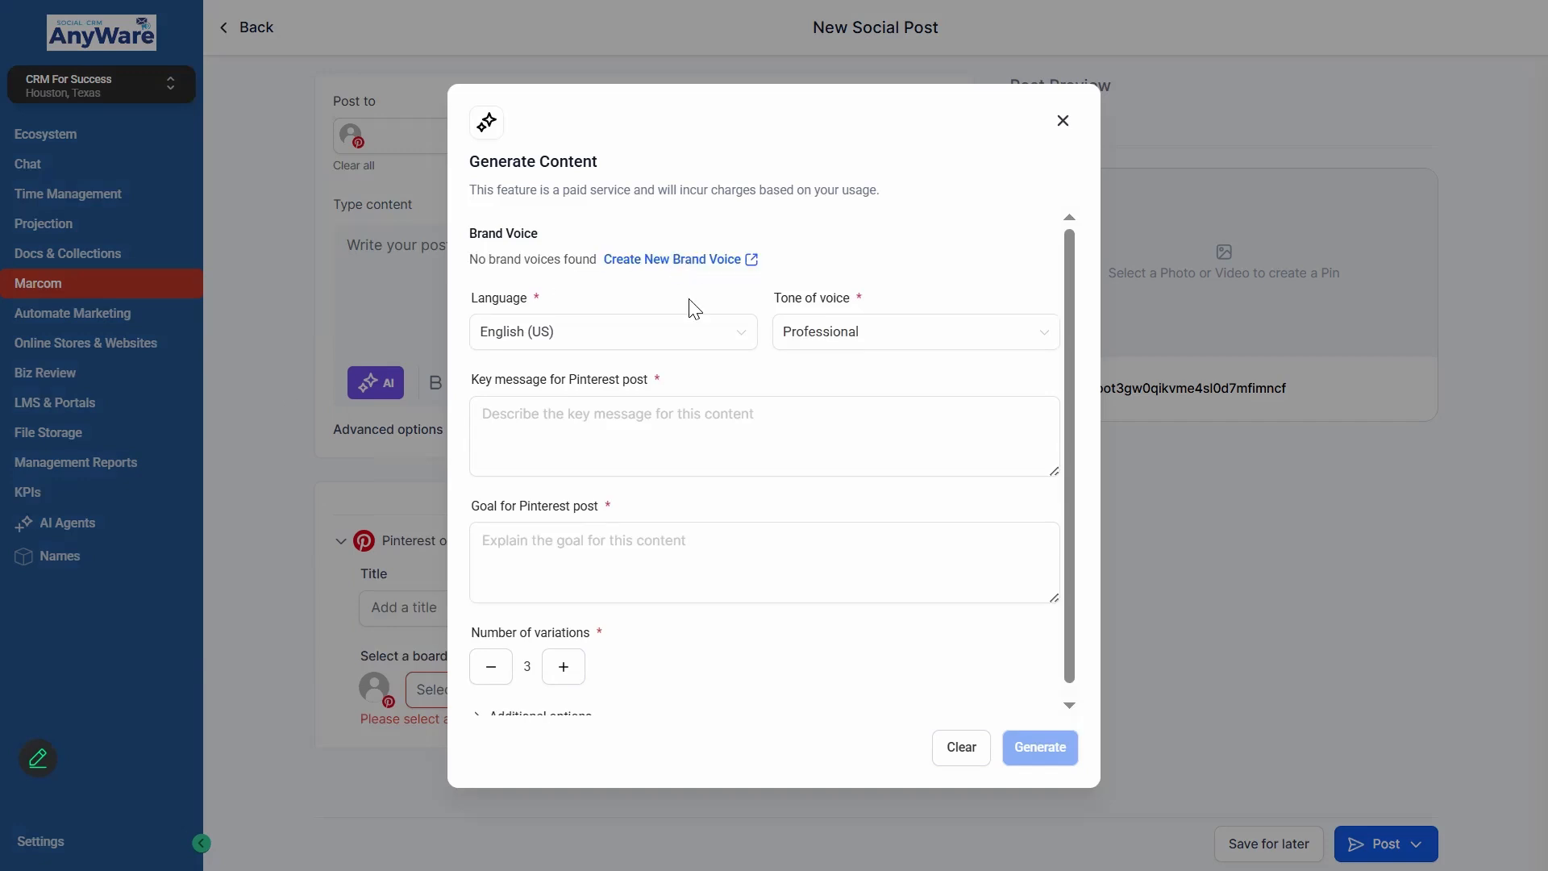
left_click(595, 416)
scroll(688, 360, "down", 1)
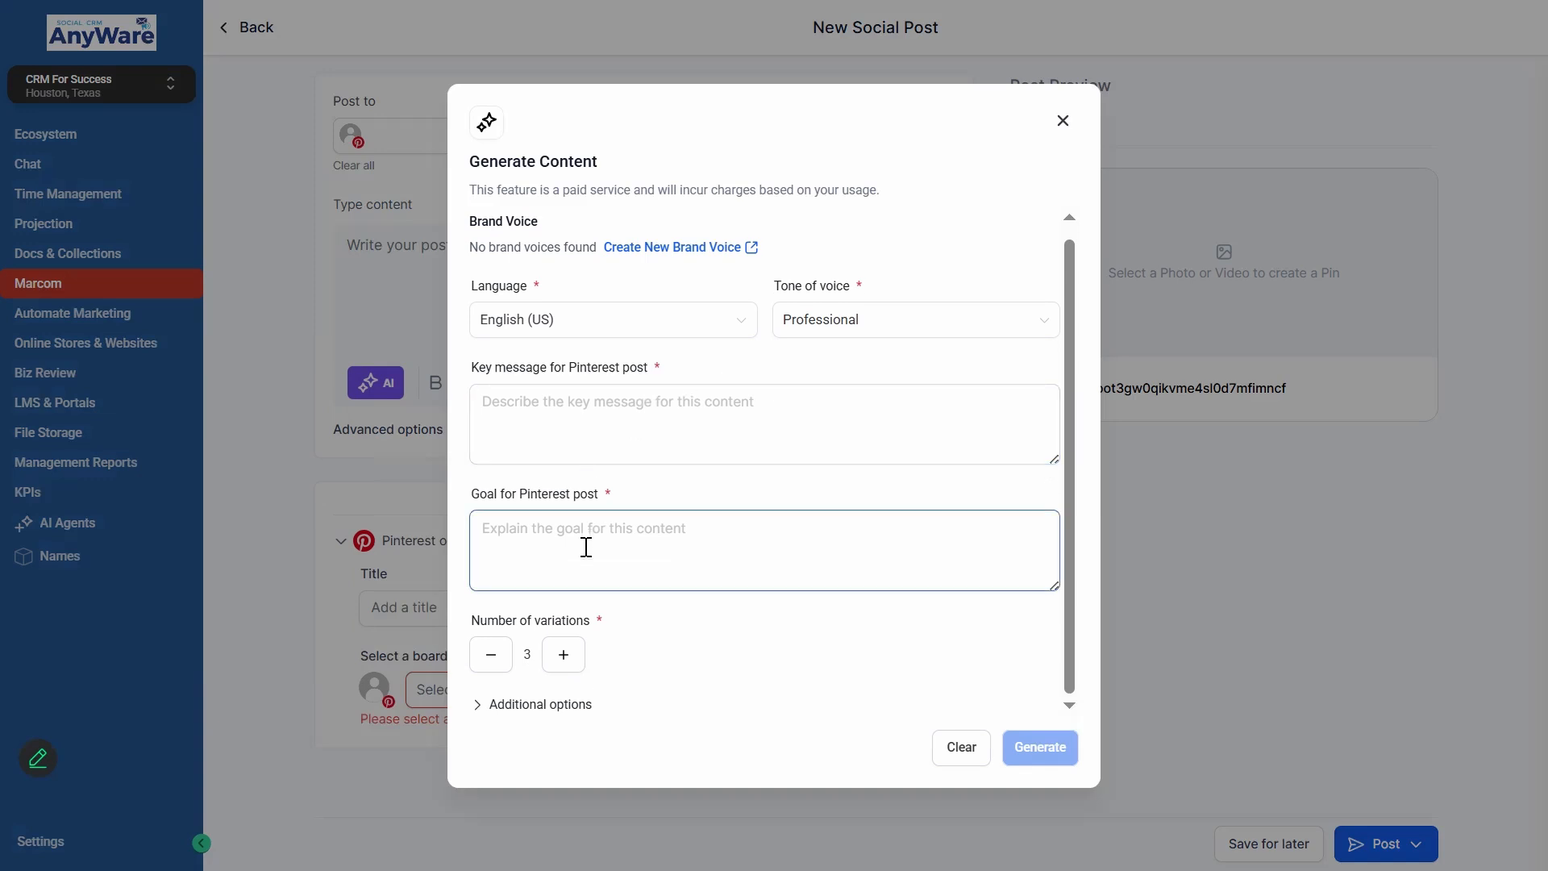
left_click(617, 415)
type("Compan")
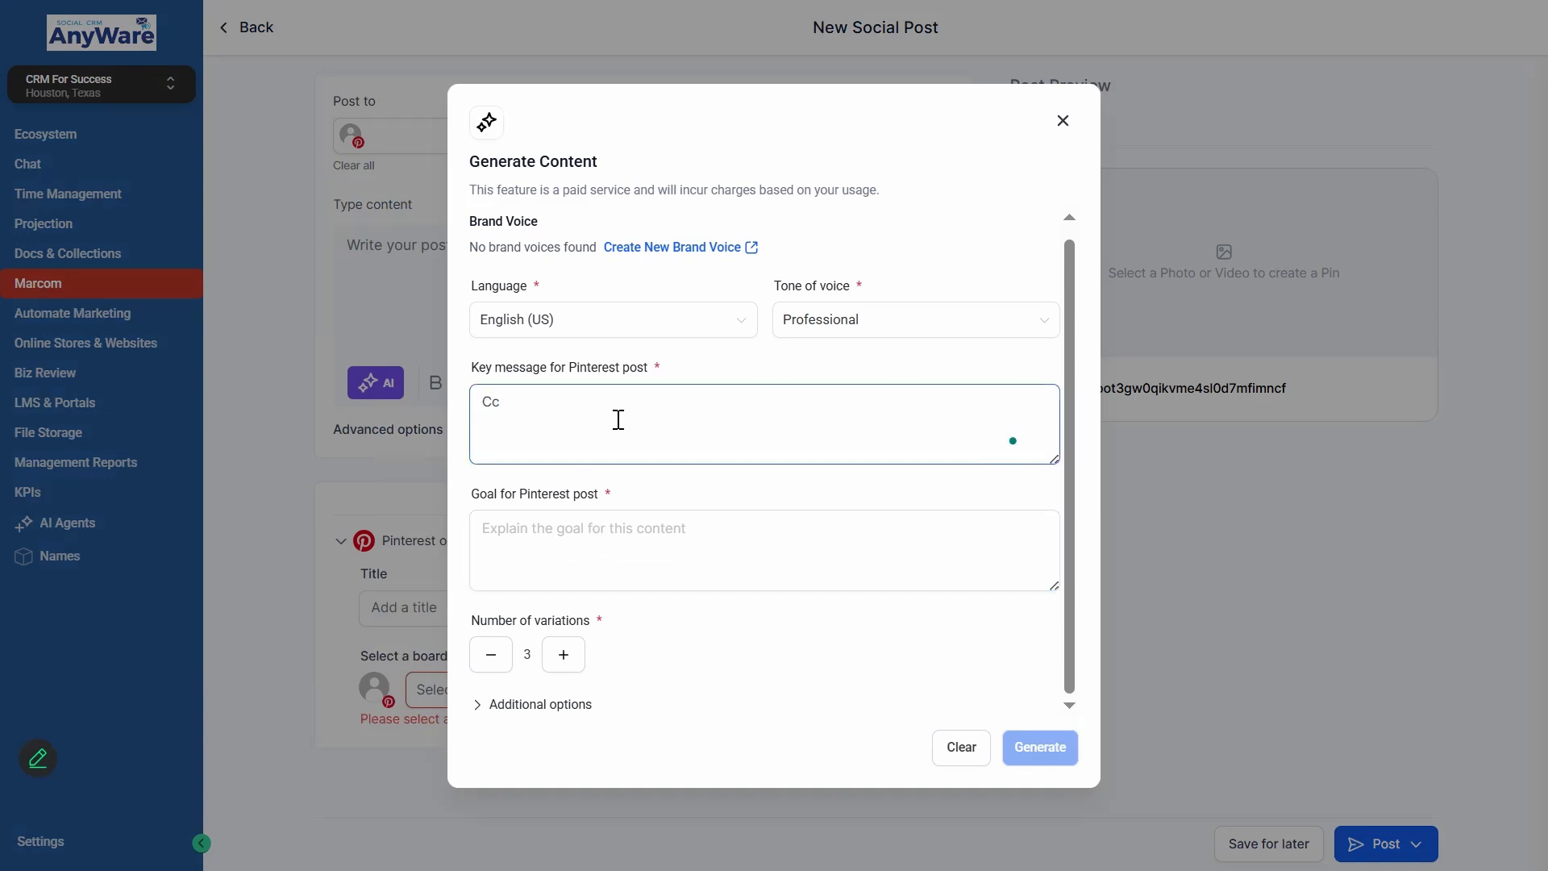
type("y anniversary celebration")
- Enter "celebrate company's achievements" as the goal for the Pinterest post
left_click(646, 554)
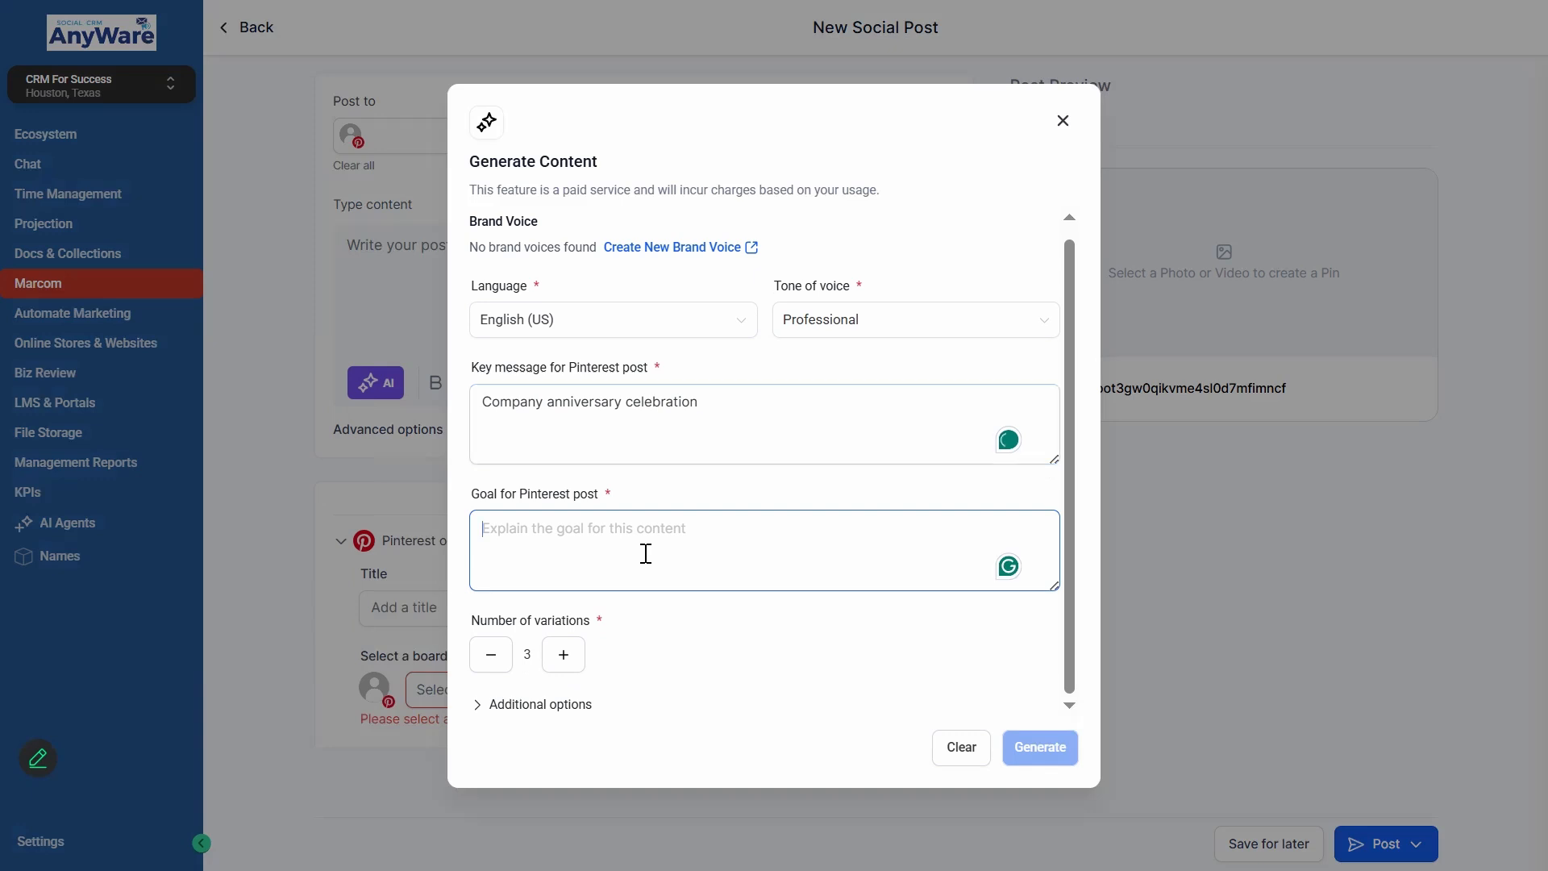
type("celebrate company's achievements")
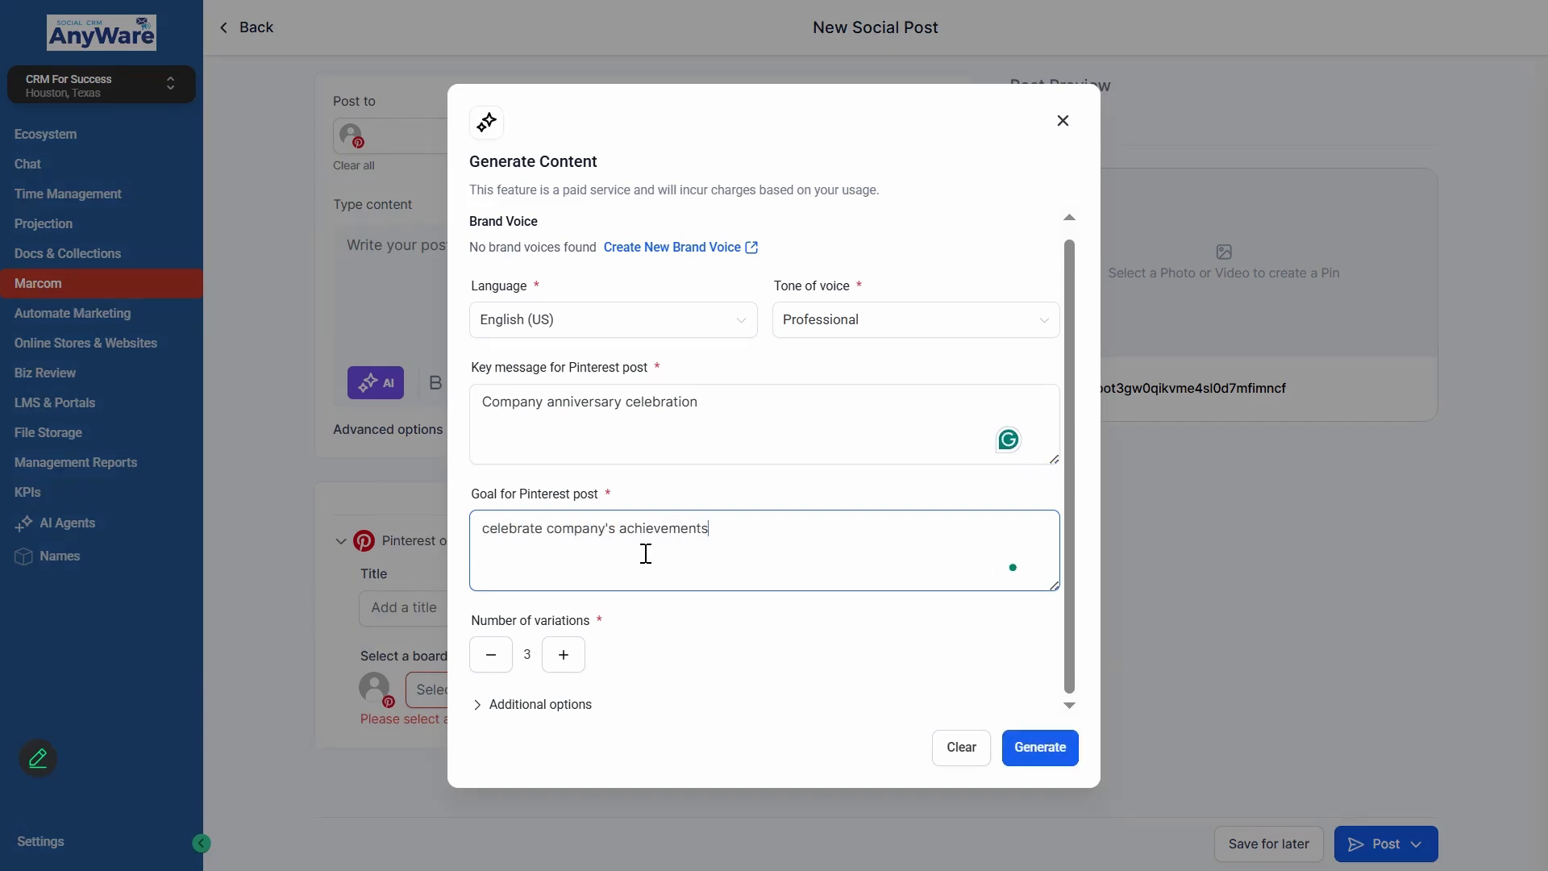
- Set the number of content variations to 2 and expand the additional options
left_click(491, 654)
left_click(536, 705)
scroll(661, 347, "up", 5)
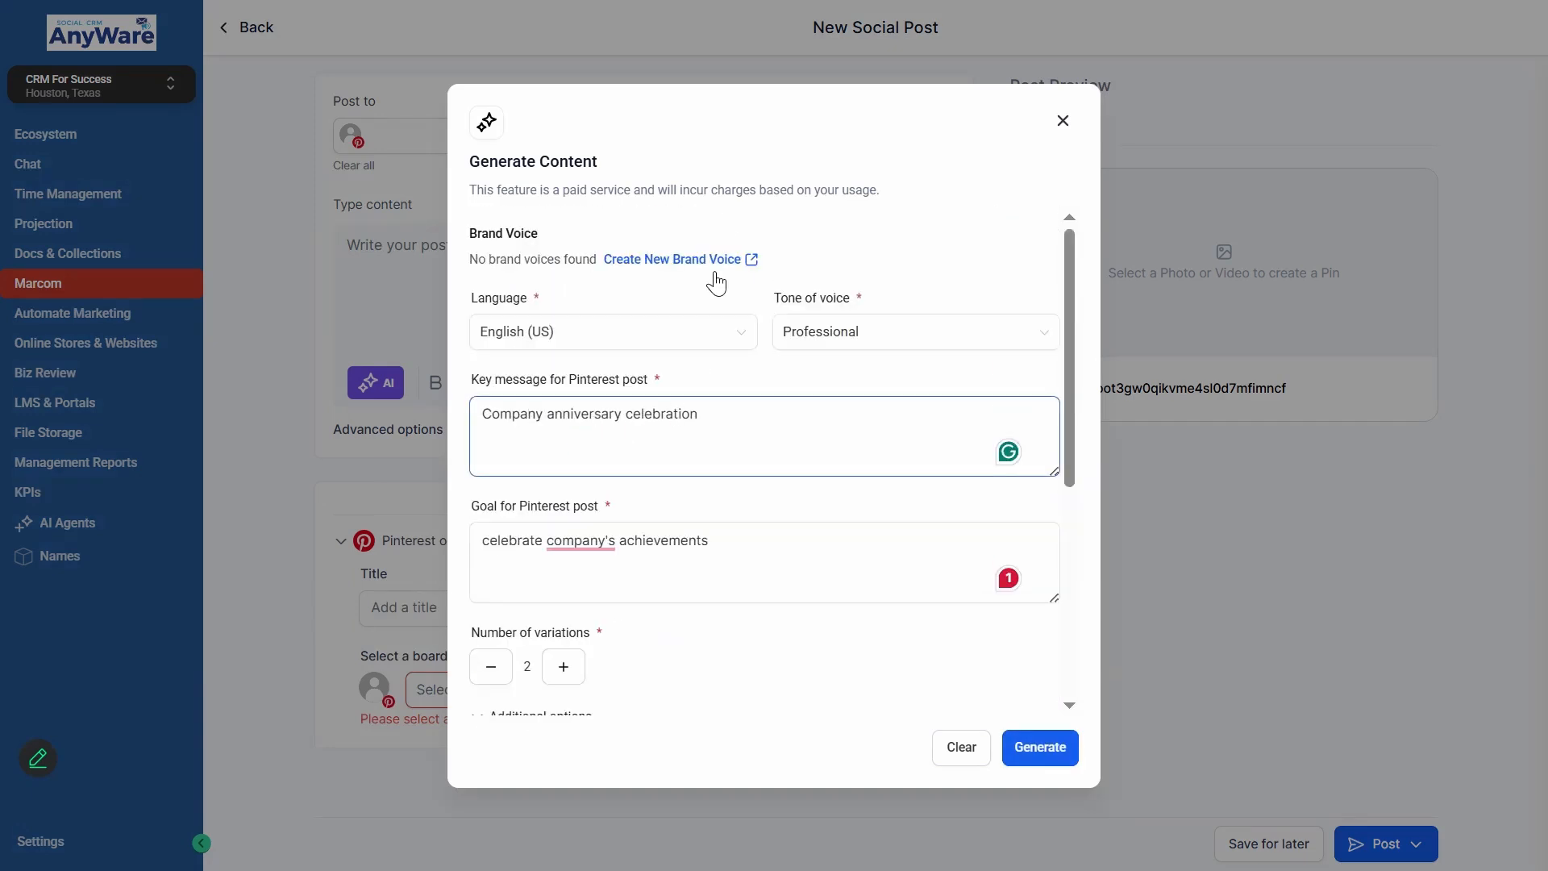
- Review the content generation form, including the optional call to action, target audience and additional instructions fields
left_click(622, 560)
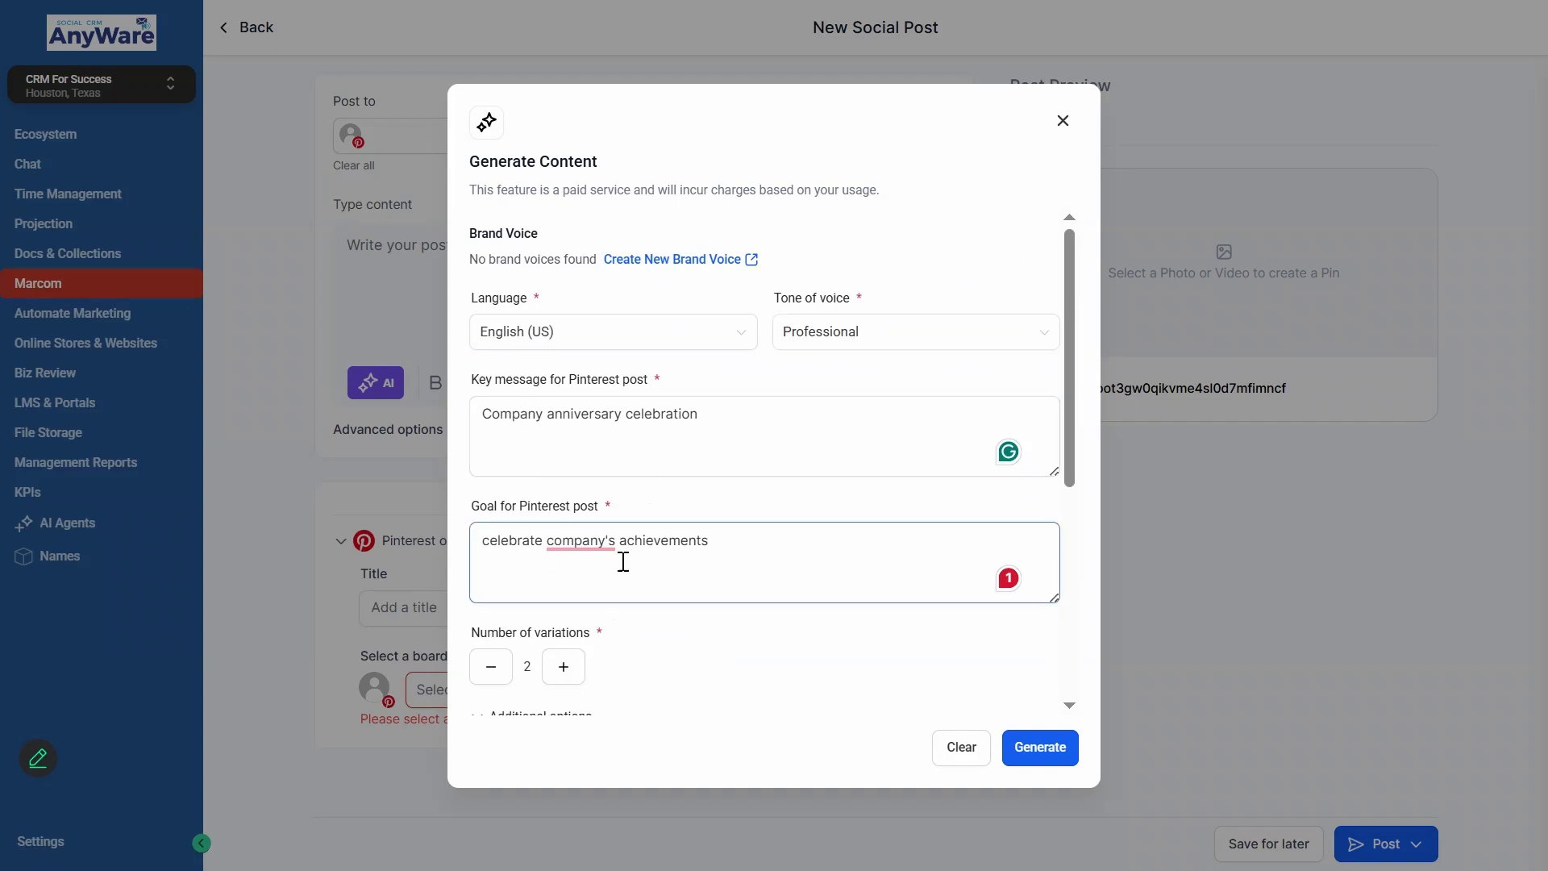
scroll(613, 541, "down", 3)
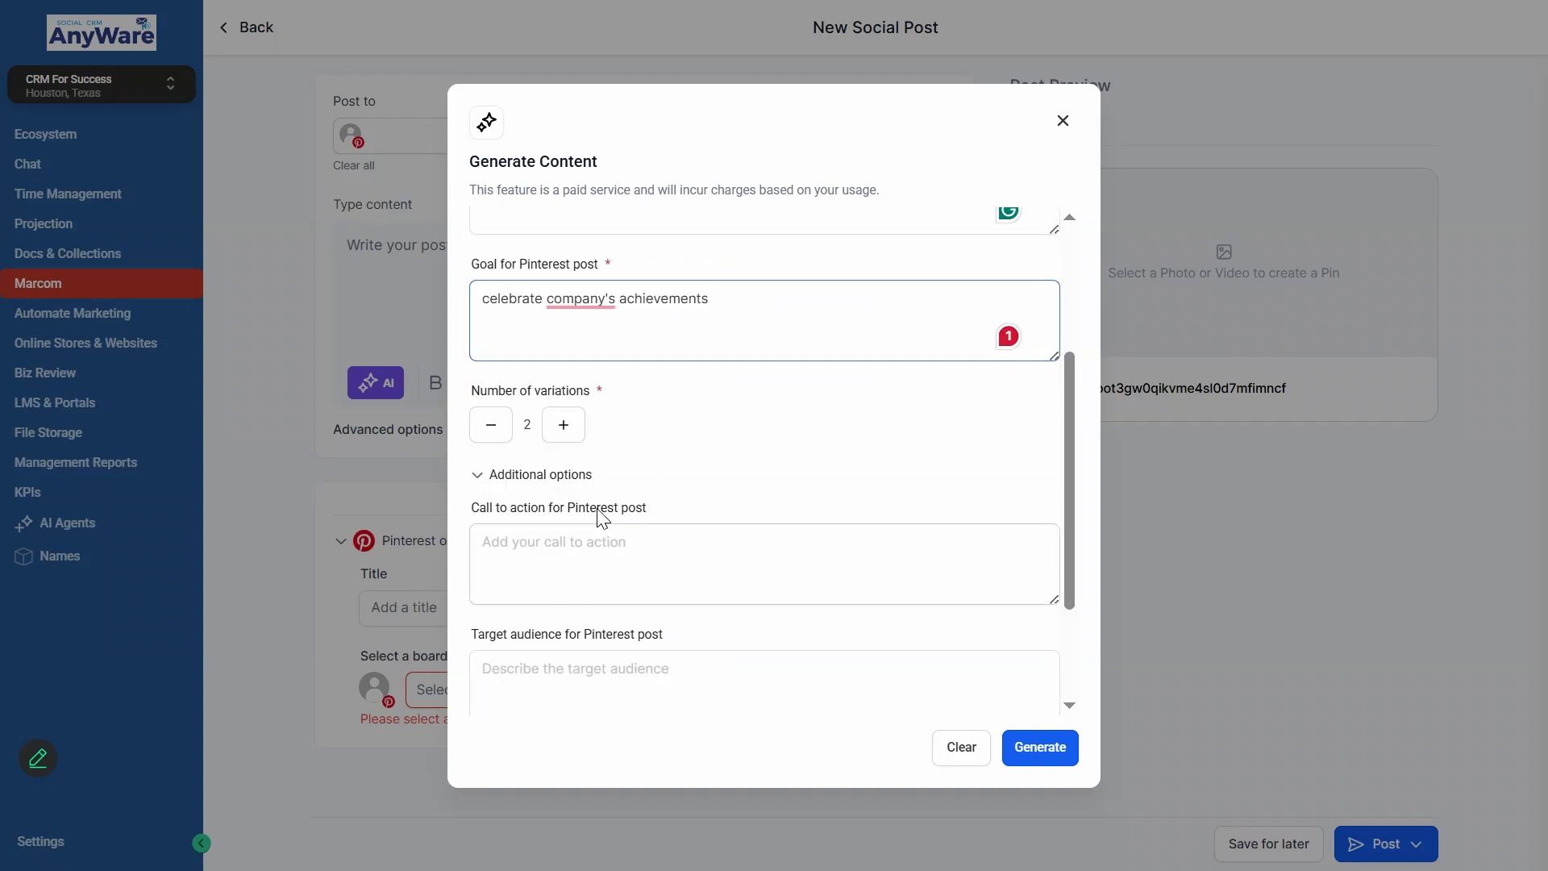
double_click(528, 425)
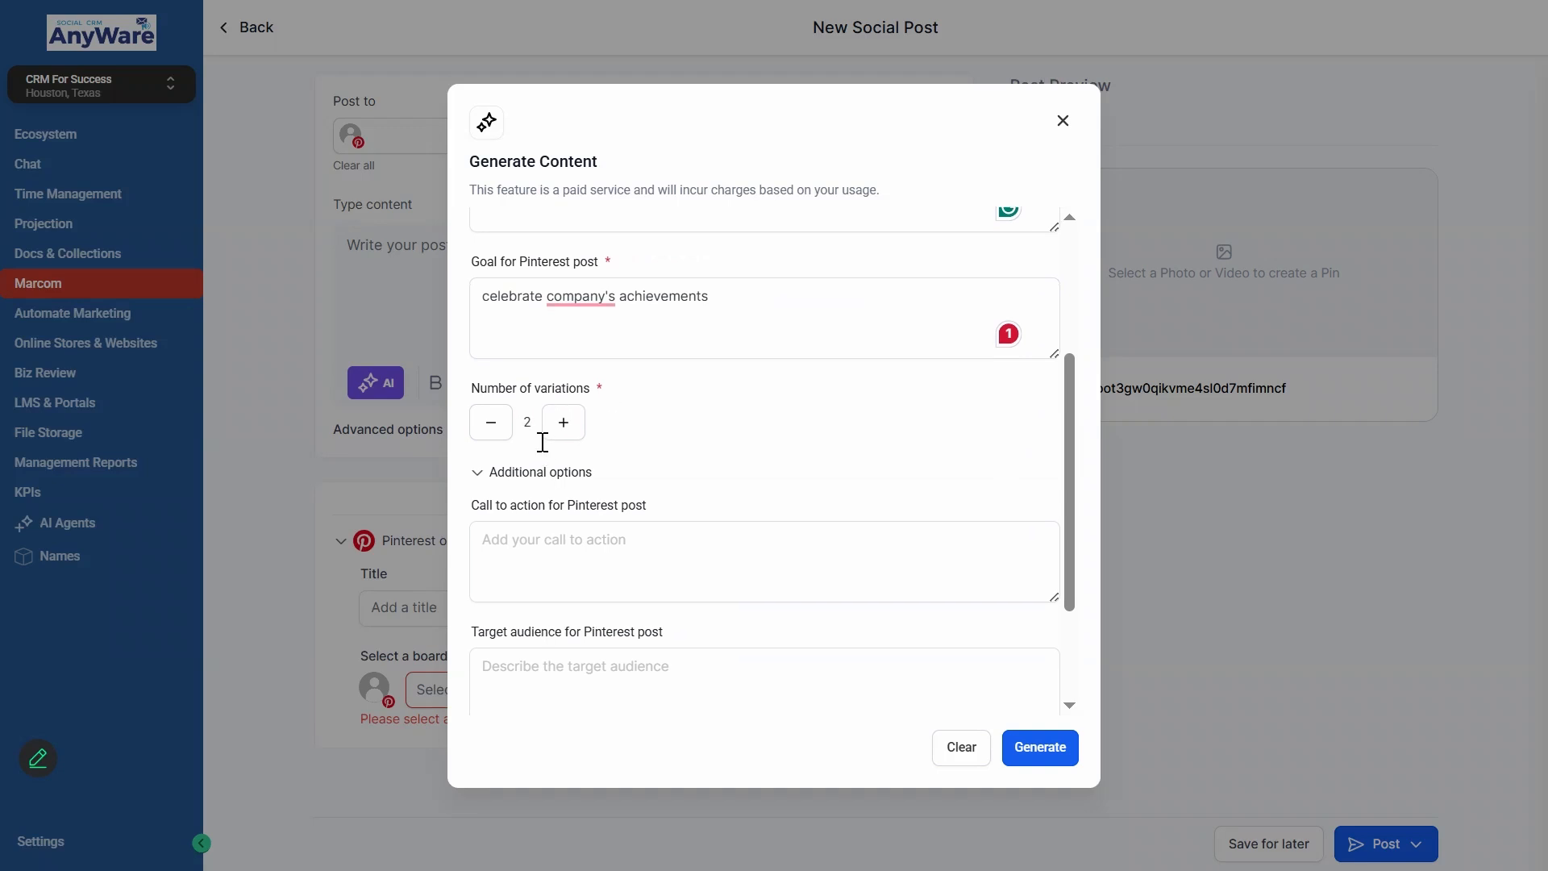
scroll(581, 428, "down", 2)
left_click(606, 426)
scroll(557, 444, "down", 1)
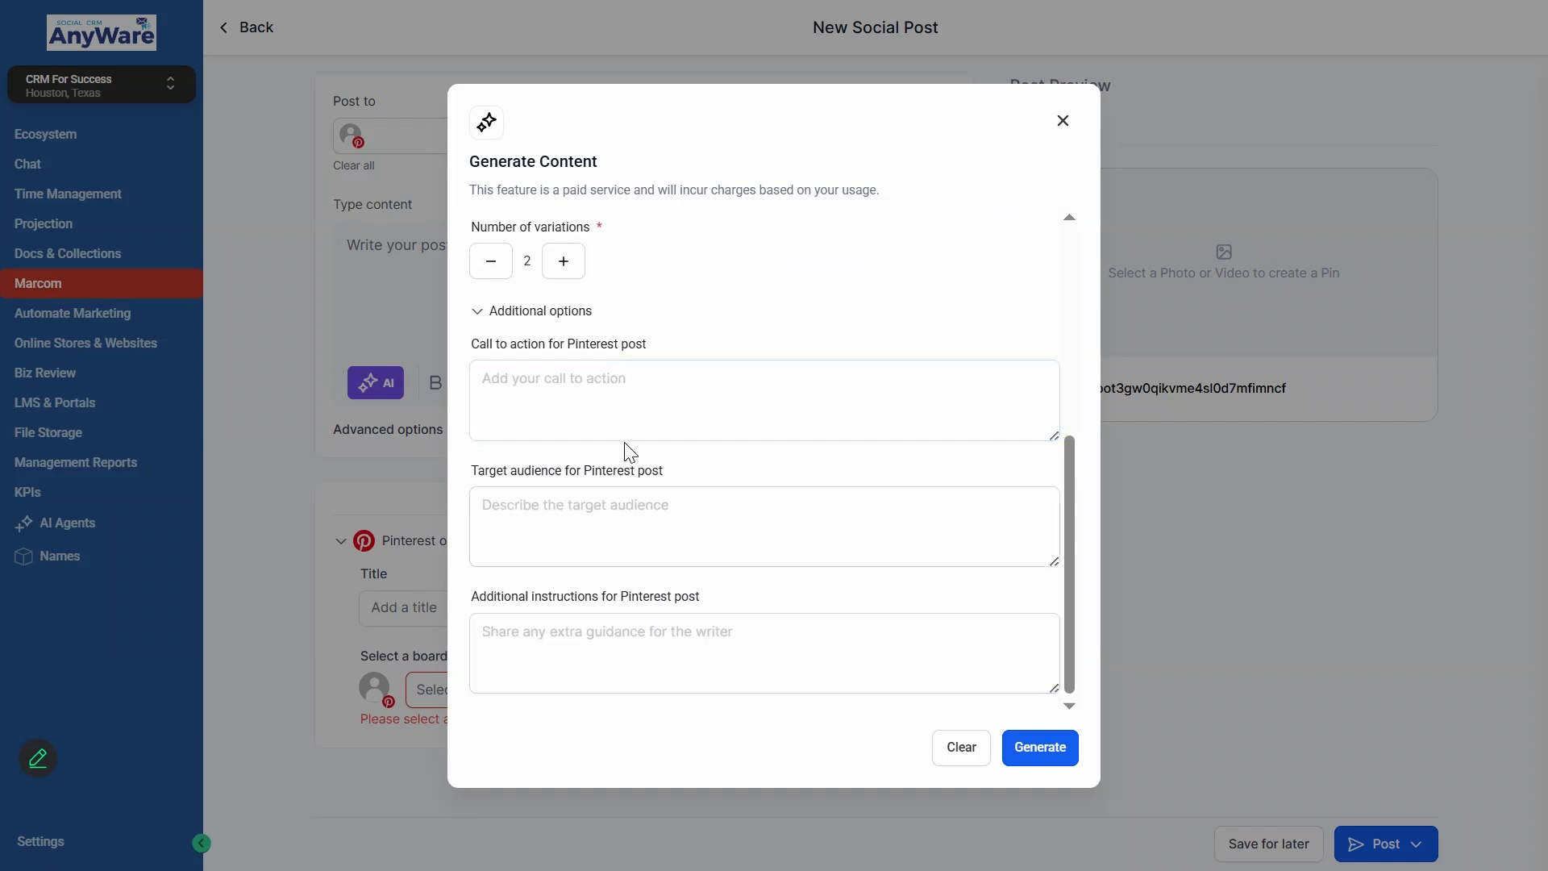
left_click(572, 679)
left_click(735, 446)
scroll(795, 470, "up", 5)
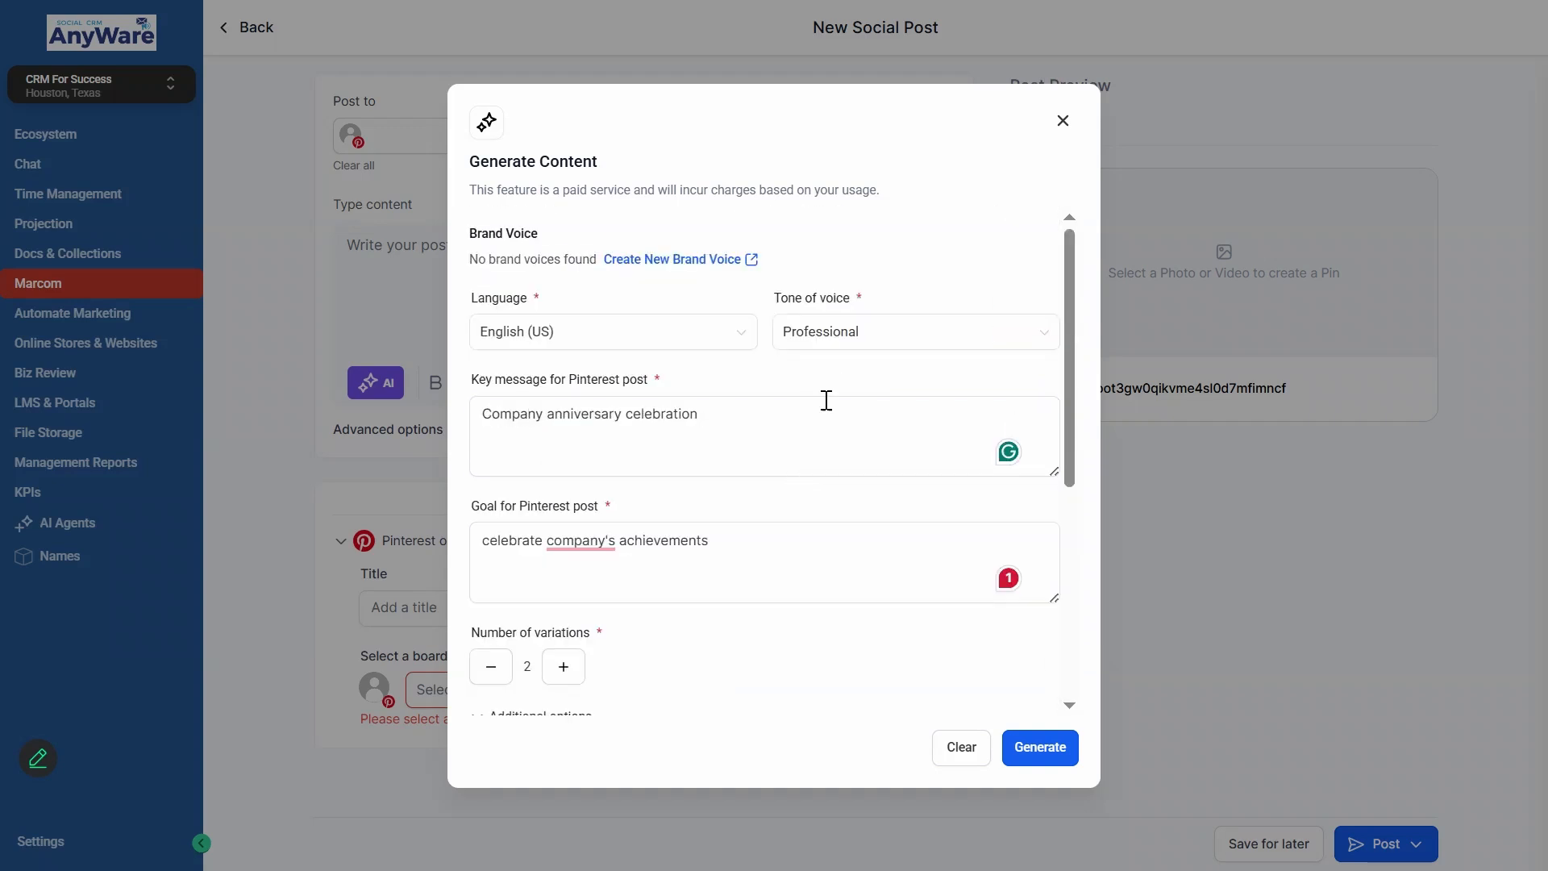
- Set the tone of voice to Friendly and generate the post content
left_click(861, 340)
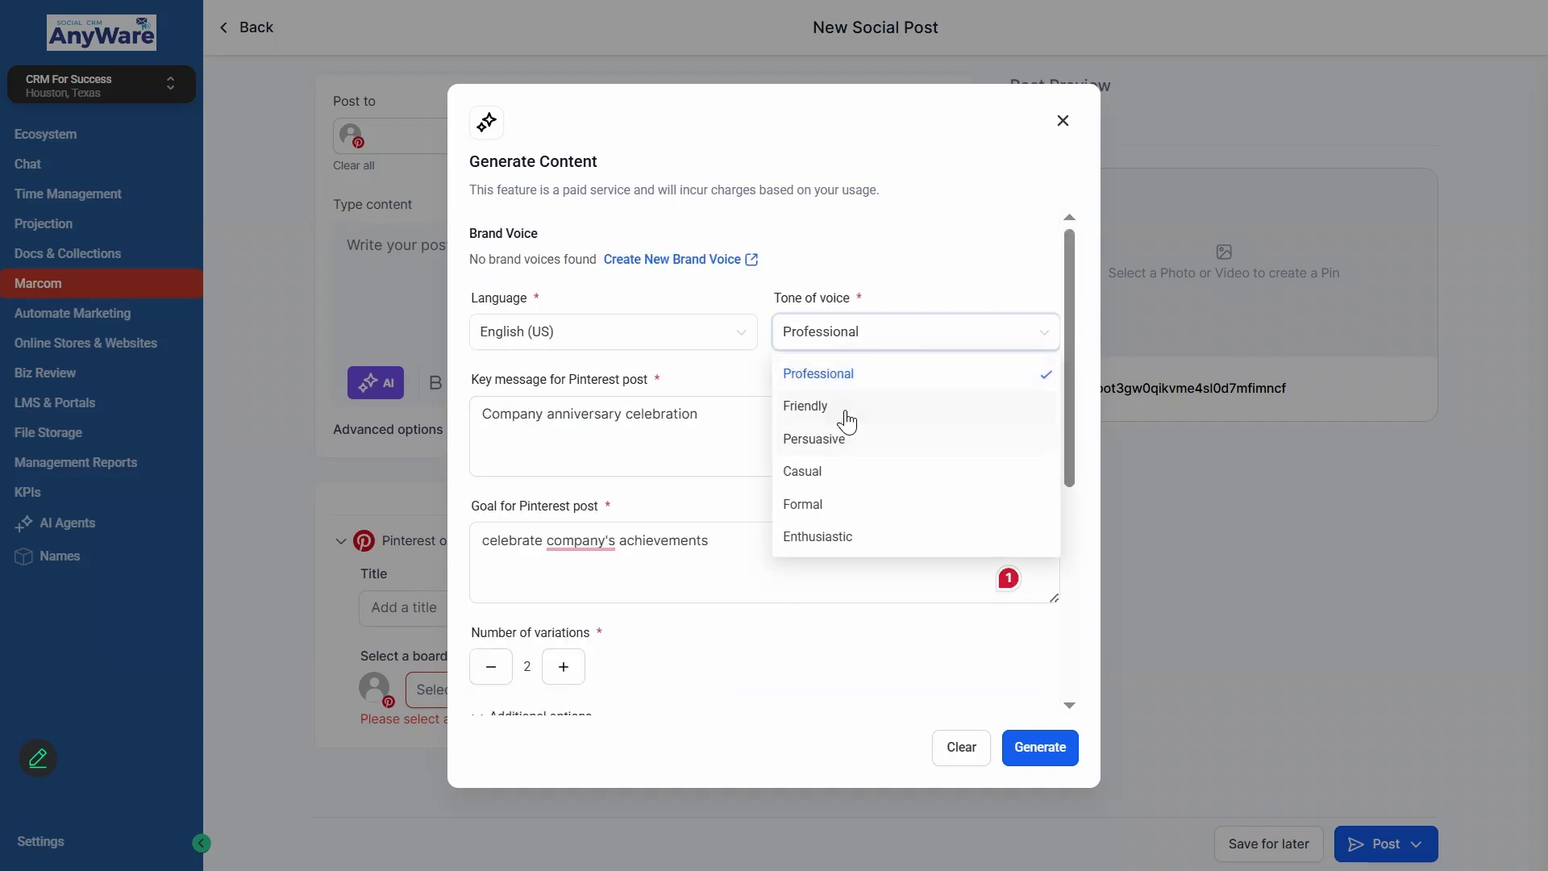
left_click(849, 413)
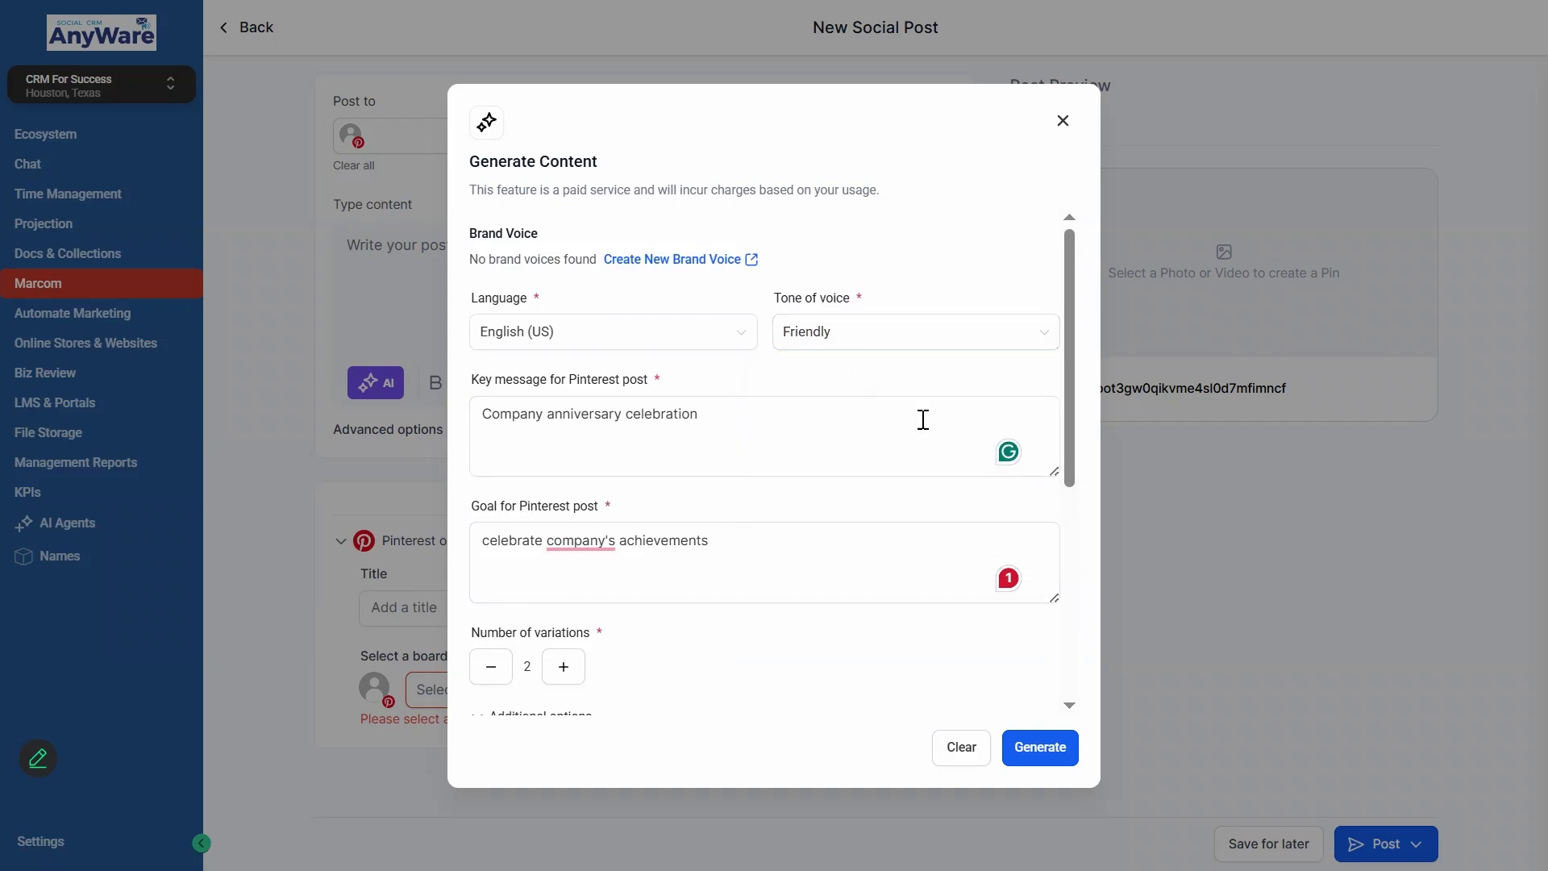
left_click(1046, 750)
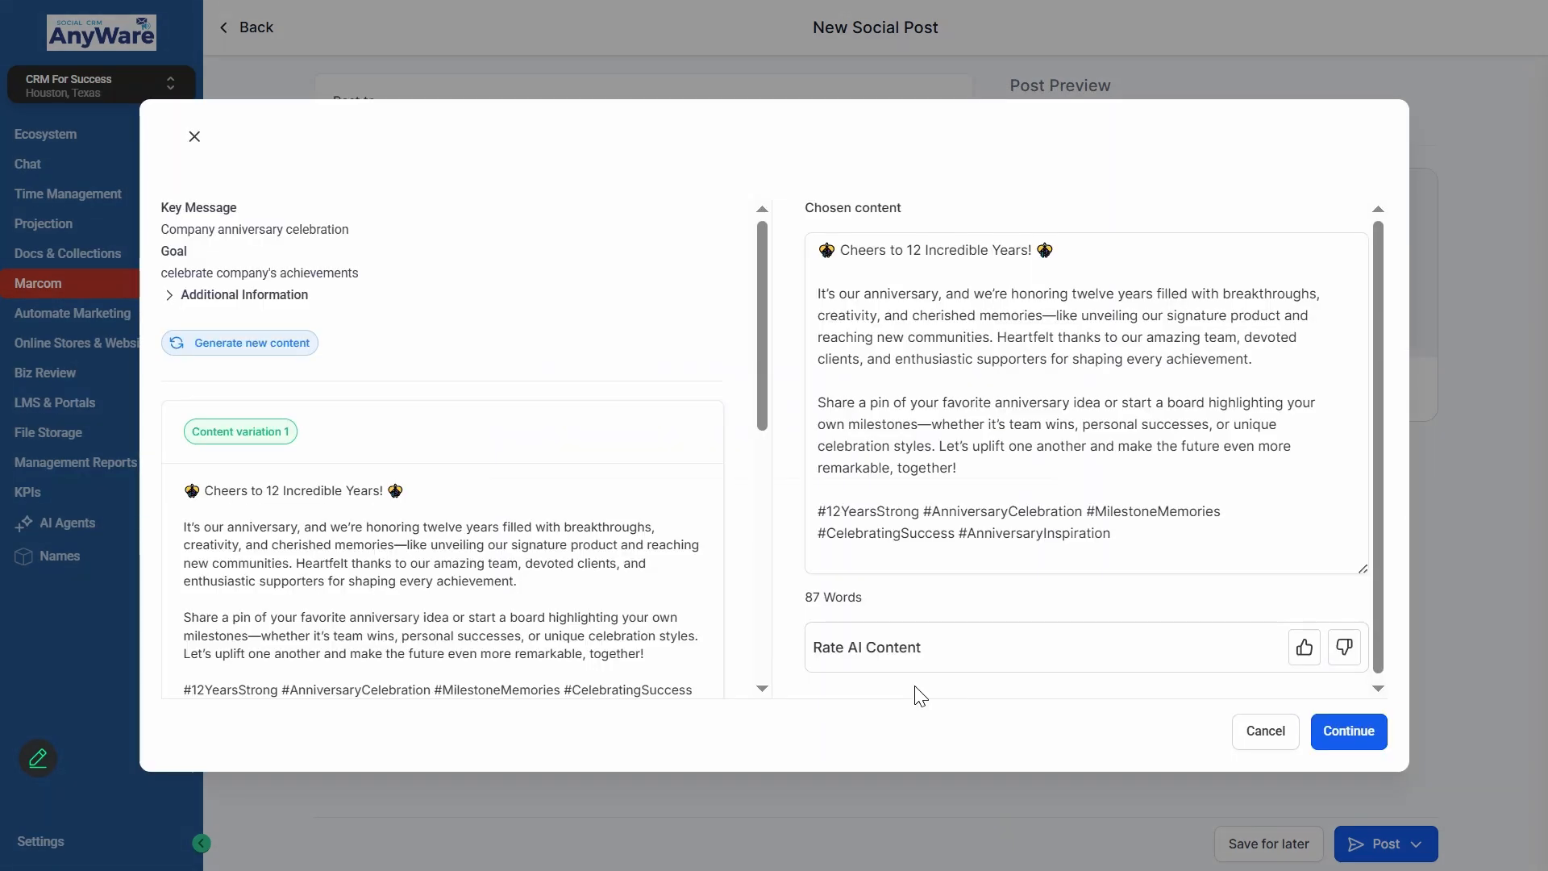
- Read through the generated content variations and compare them with the chosen content
scroll(375, 323, "down", 1)
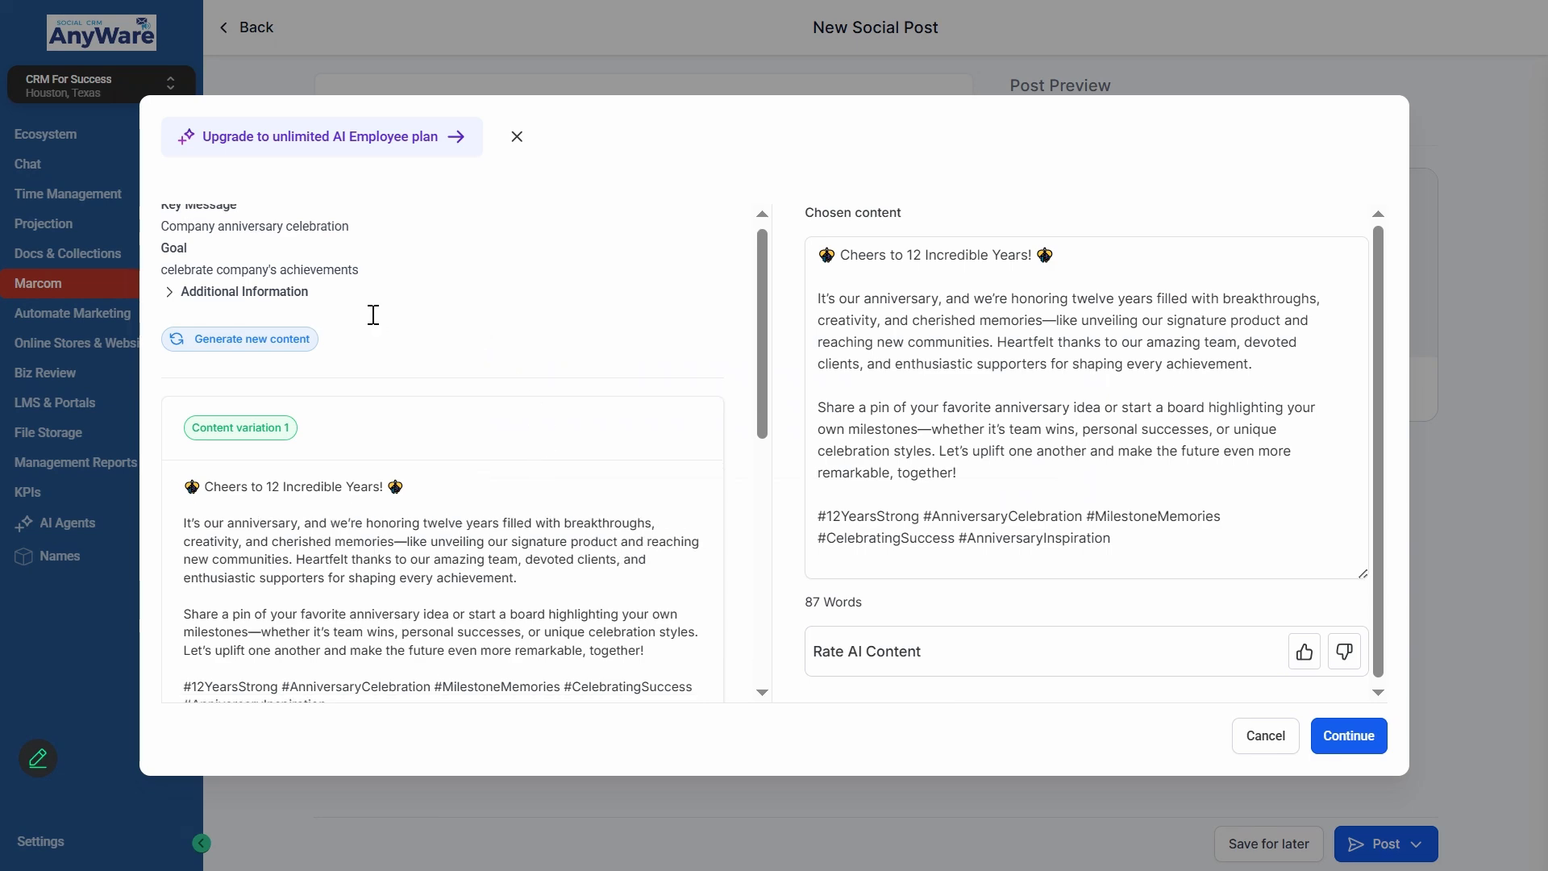
scroll(556, 384, "down", 7)
scroll(546, 490, "up", 5)
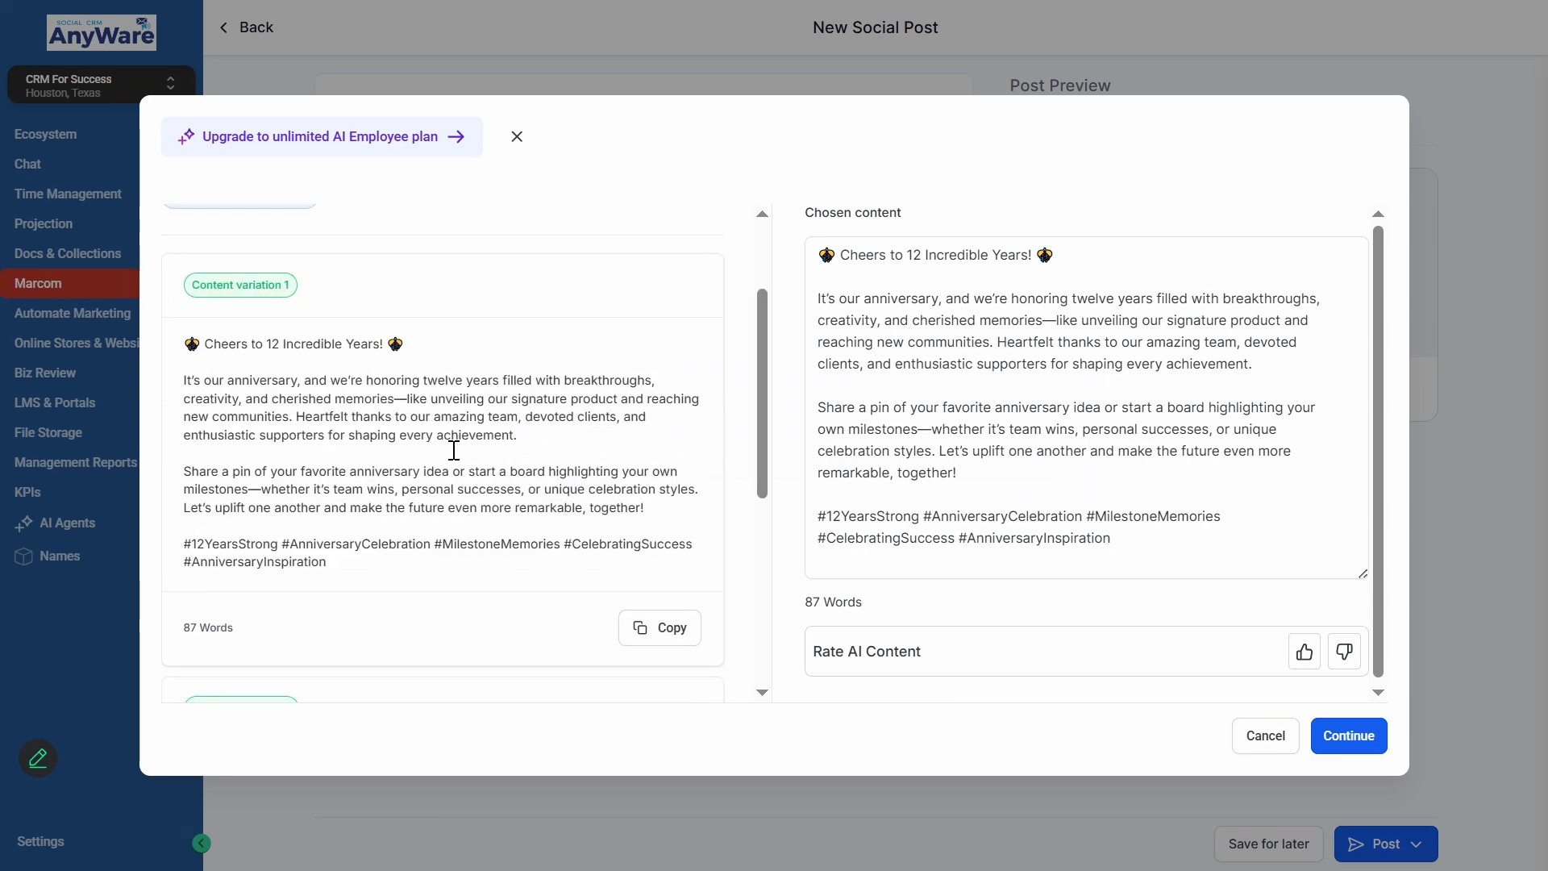
scroll(307, 449, "up", 1)
scroll(380, 442, "down", 7)
scroll(625, 334, "up", 5)
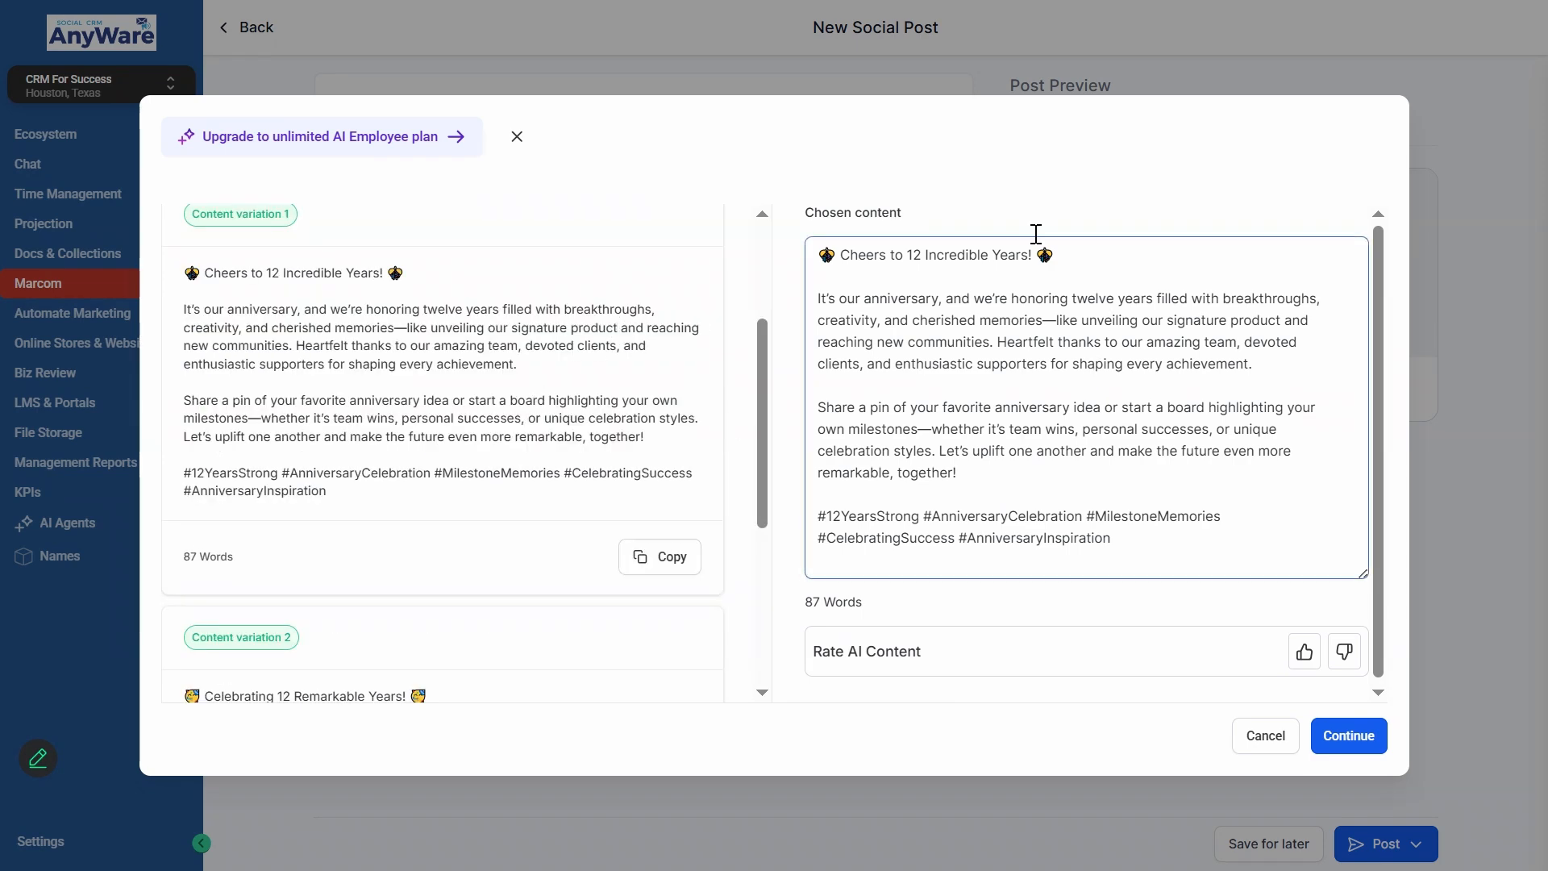
left_click(942, 318)
scroll(511, 300, "down", 5)
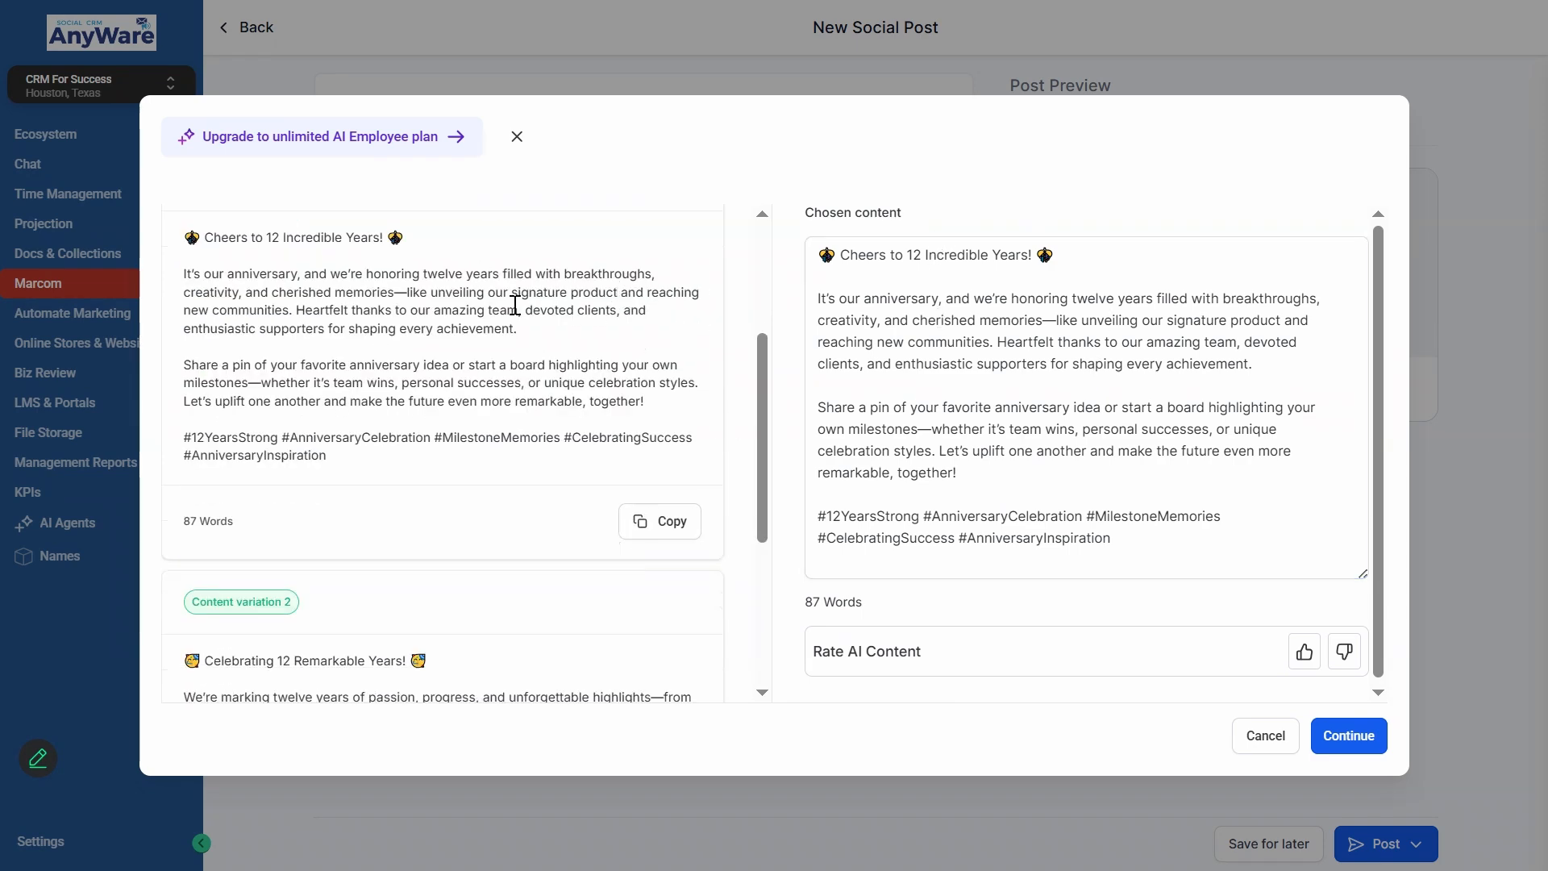
- Replace the chosen content with content variation 2 and remove the emoji at the end of its title line
left_click(870, 472)
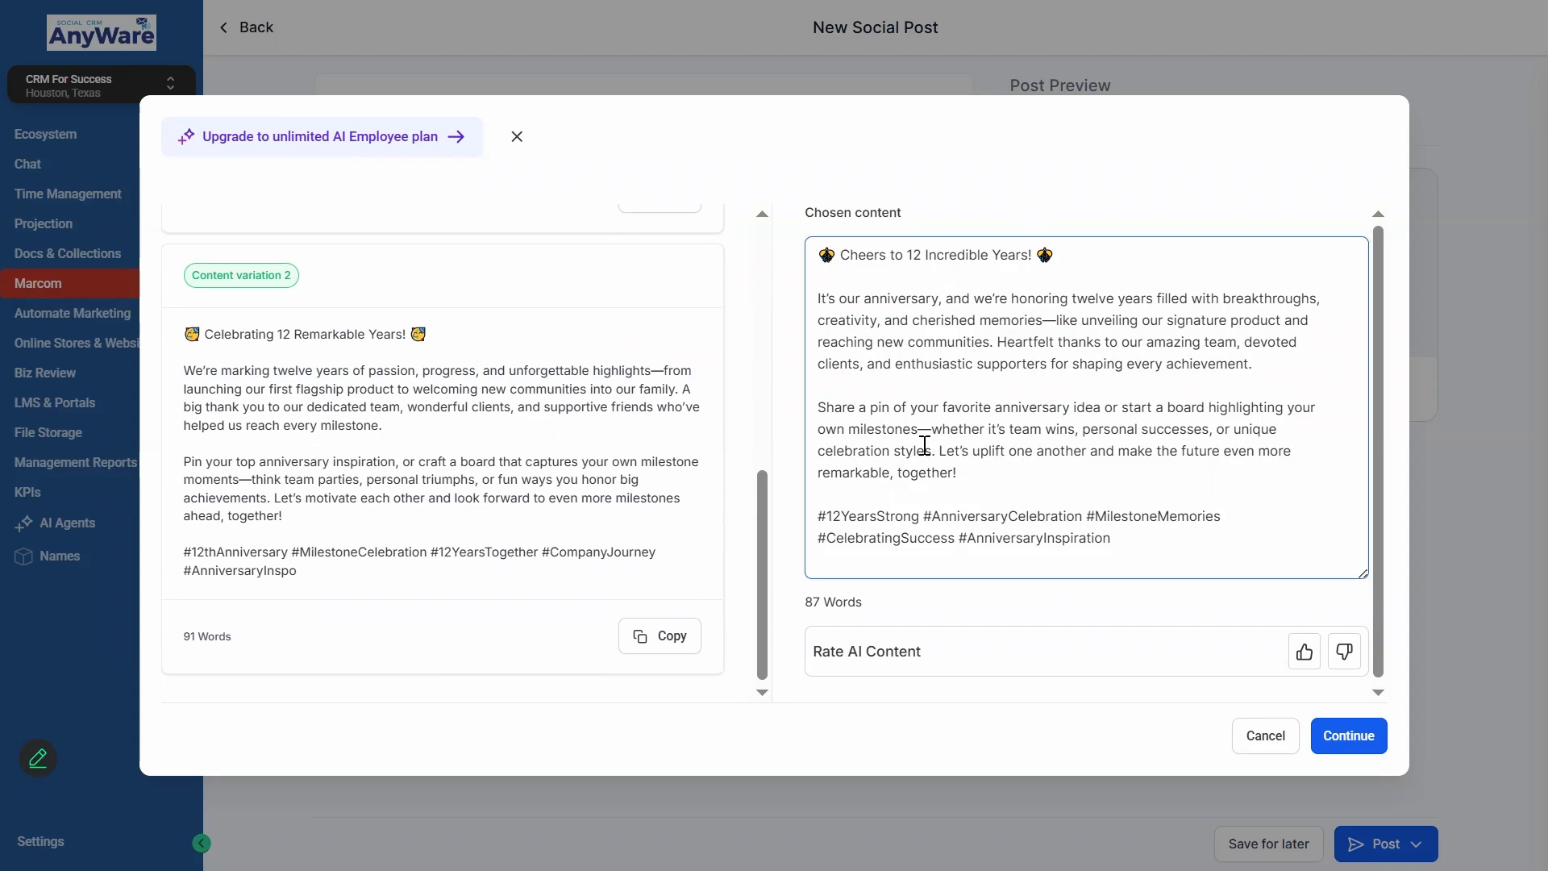
key("ctrl+a")
key("BackSpace")
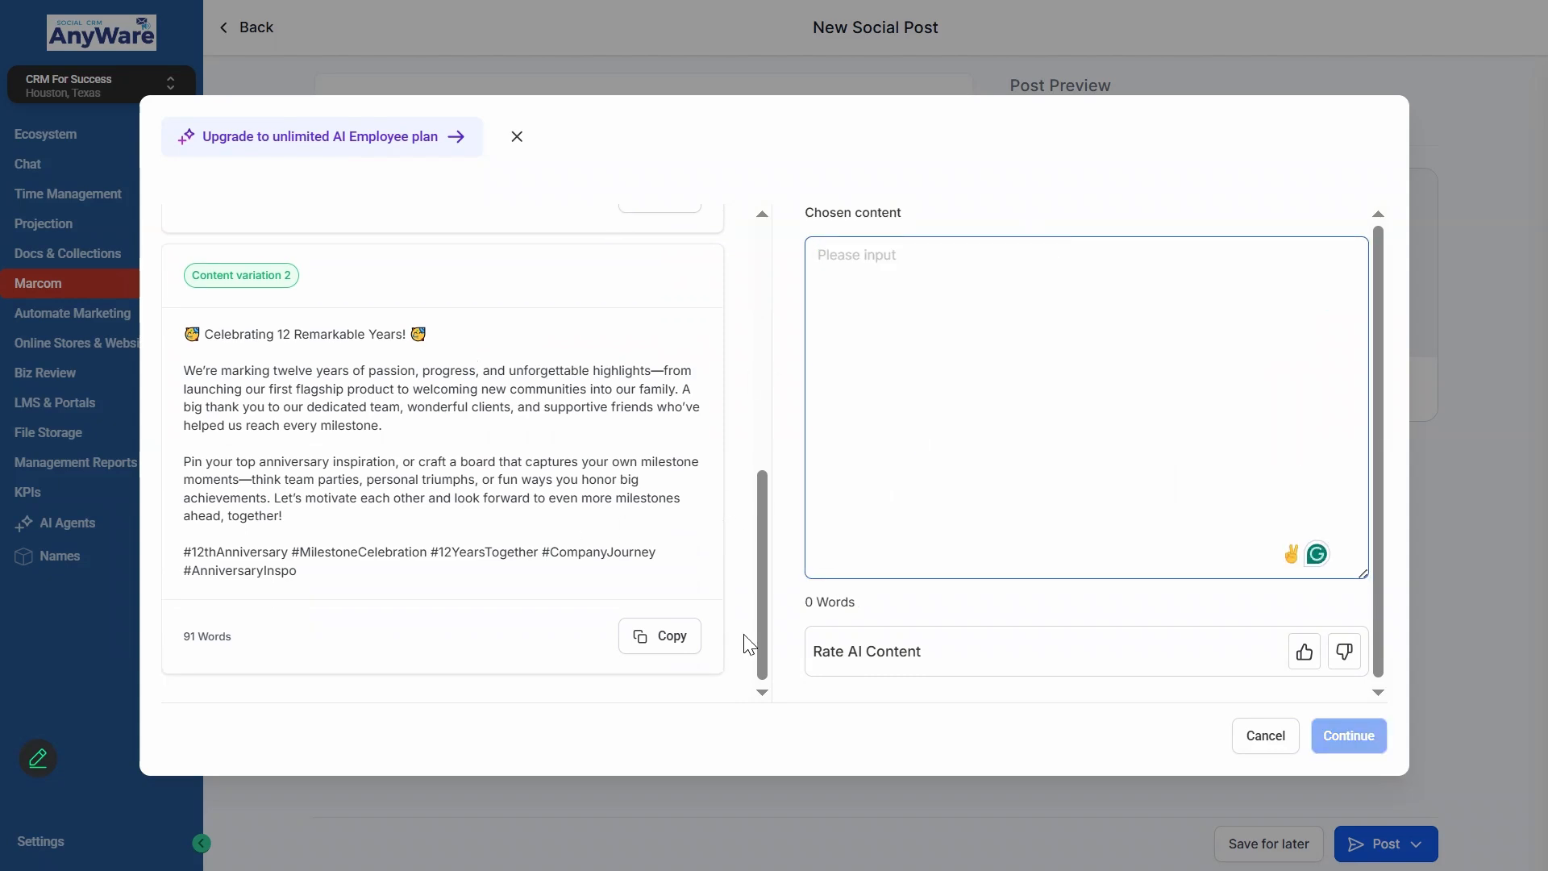
left_click(670, 636)
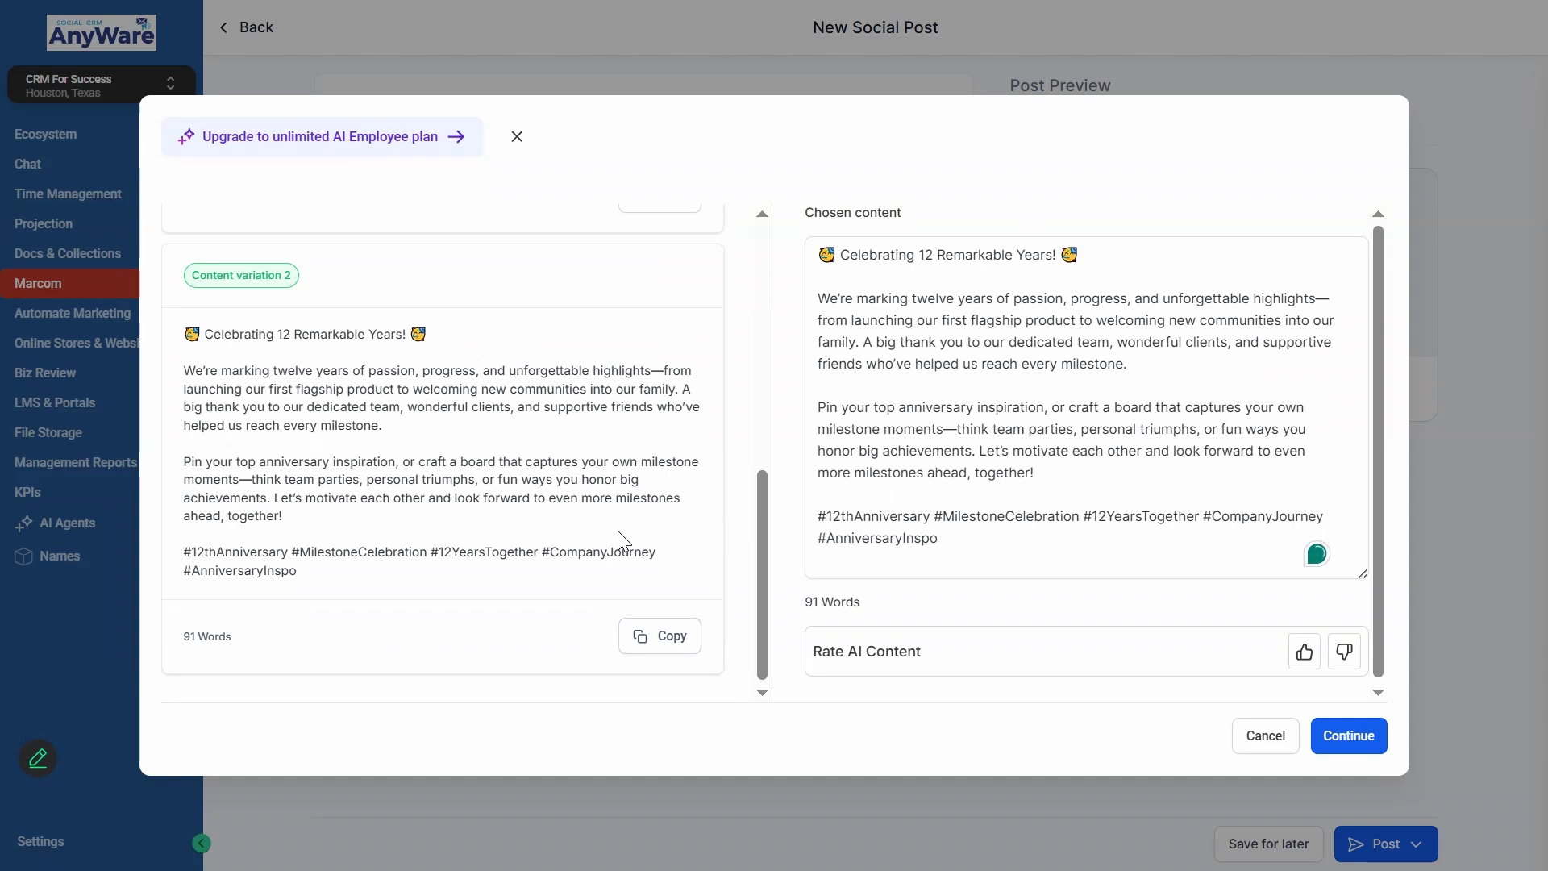
left_click(1178, 437)
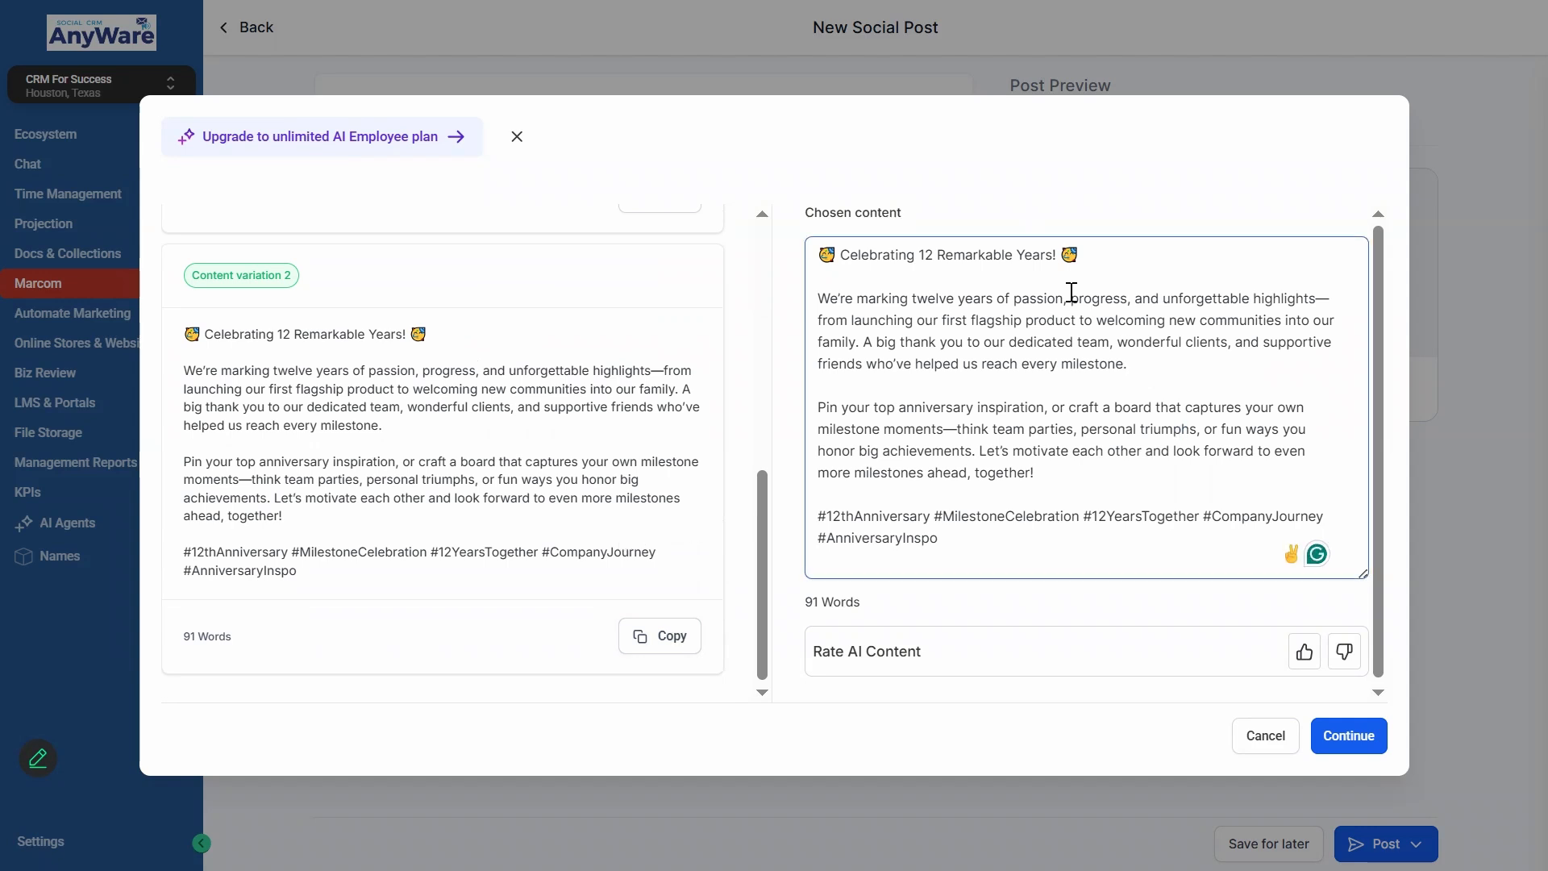
key("BackSpace")
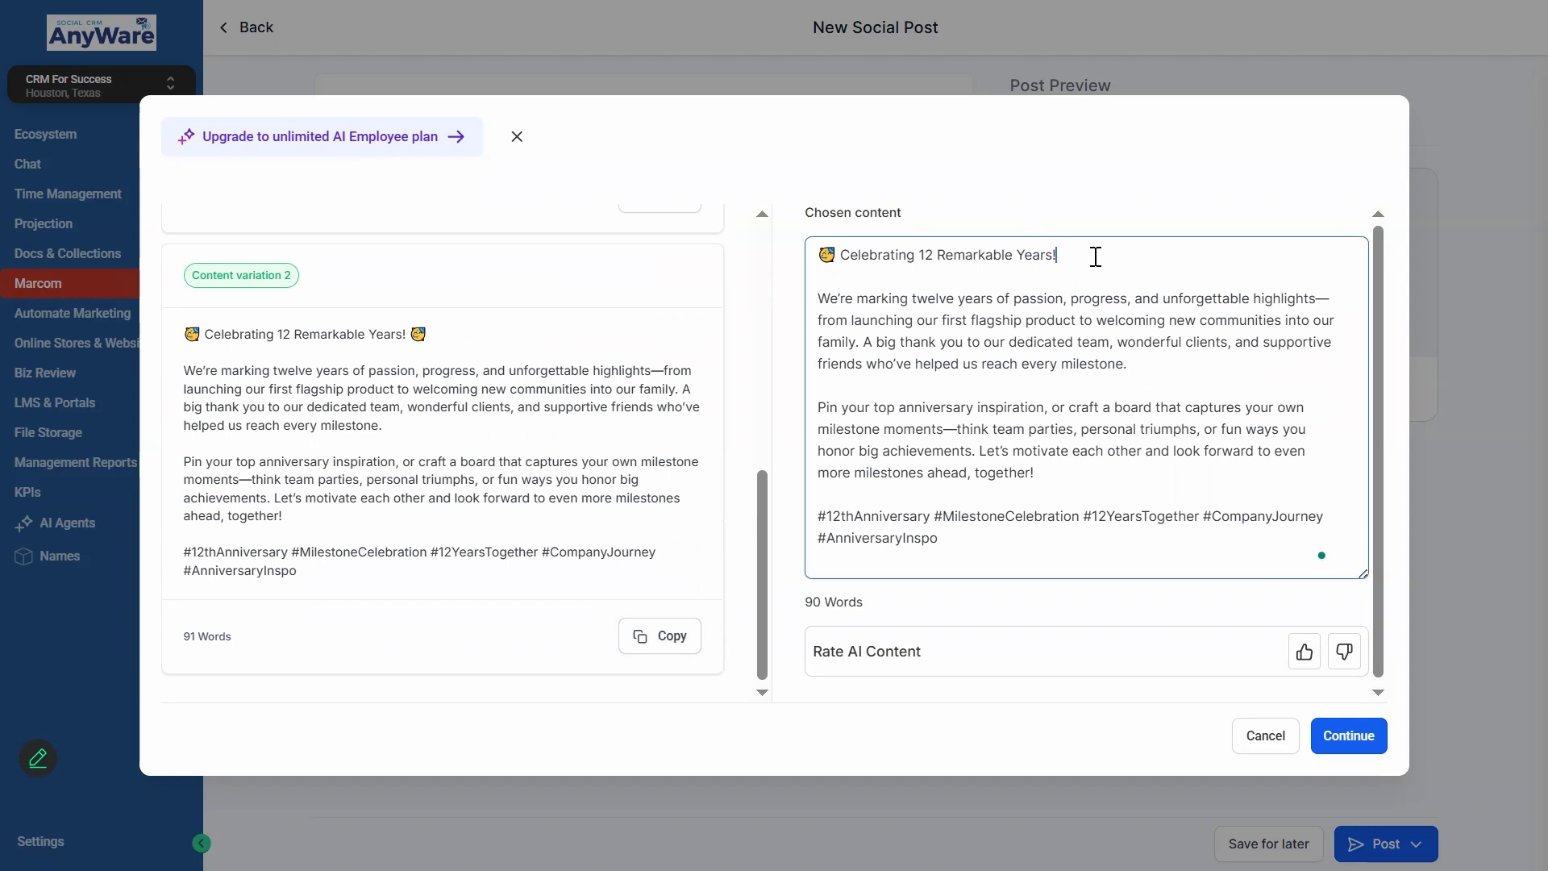
- Add the hashtag #Celebration to the end of the chosen content and insert the text into the post
scroll(1144, 392, "down", 1)
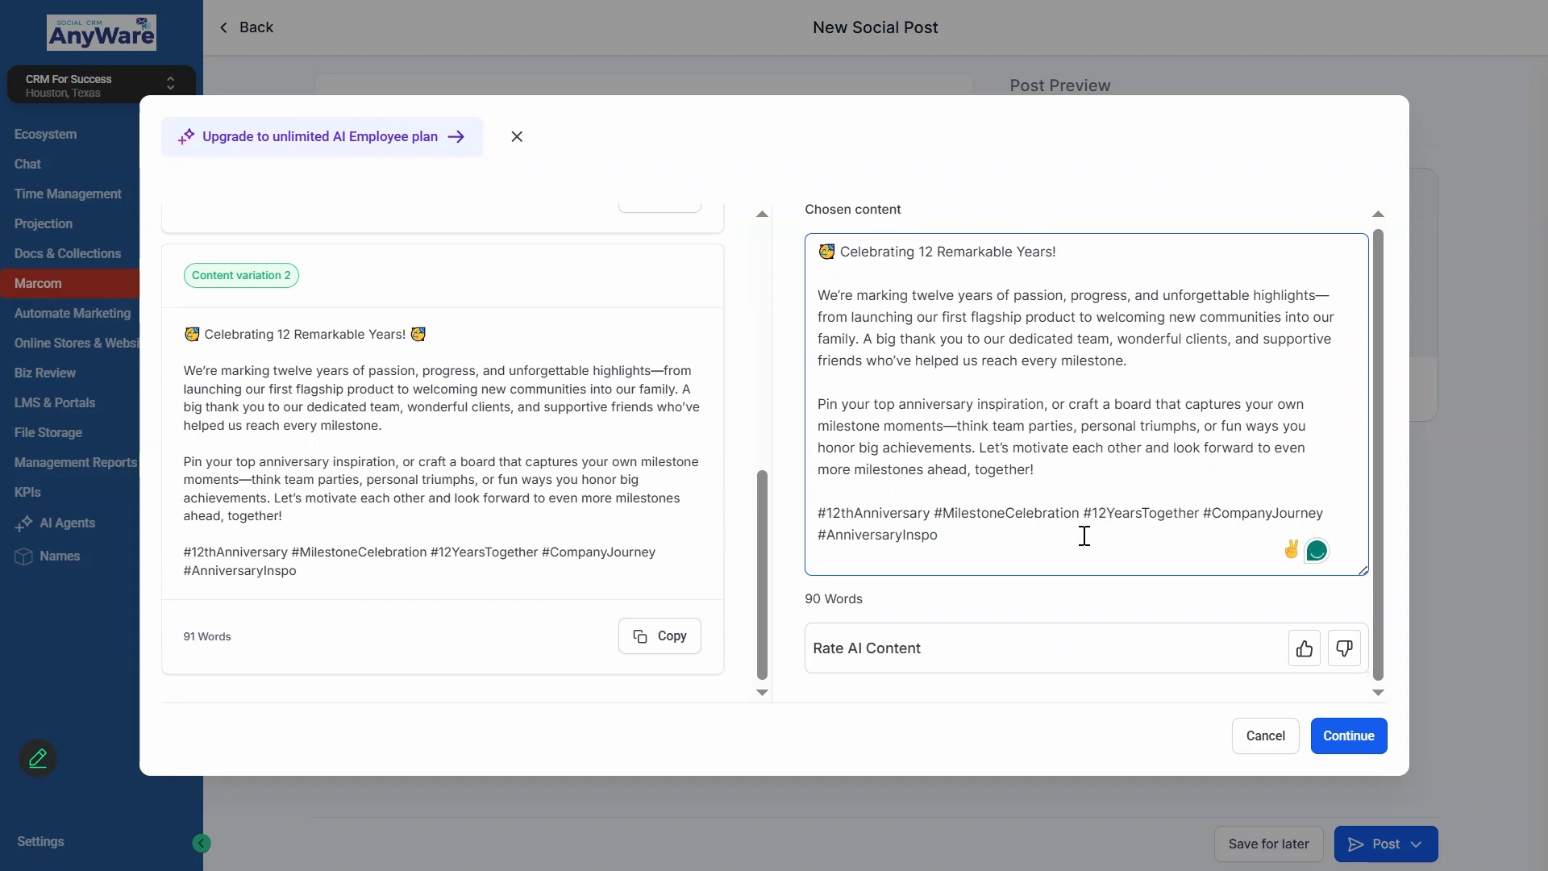
type("#Celebration")
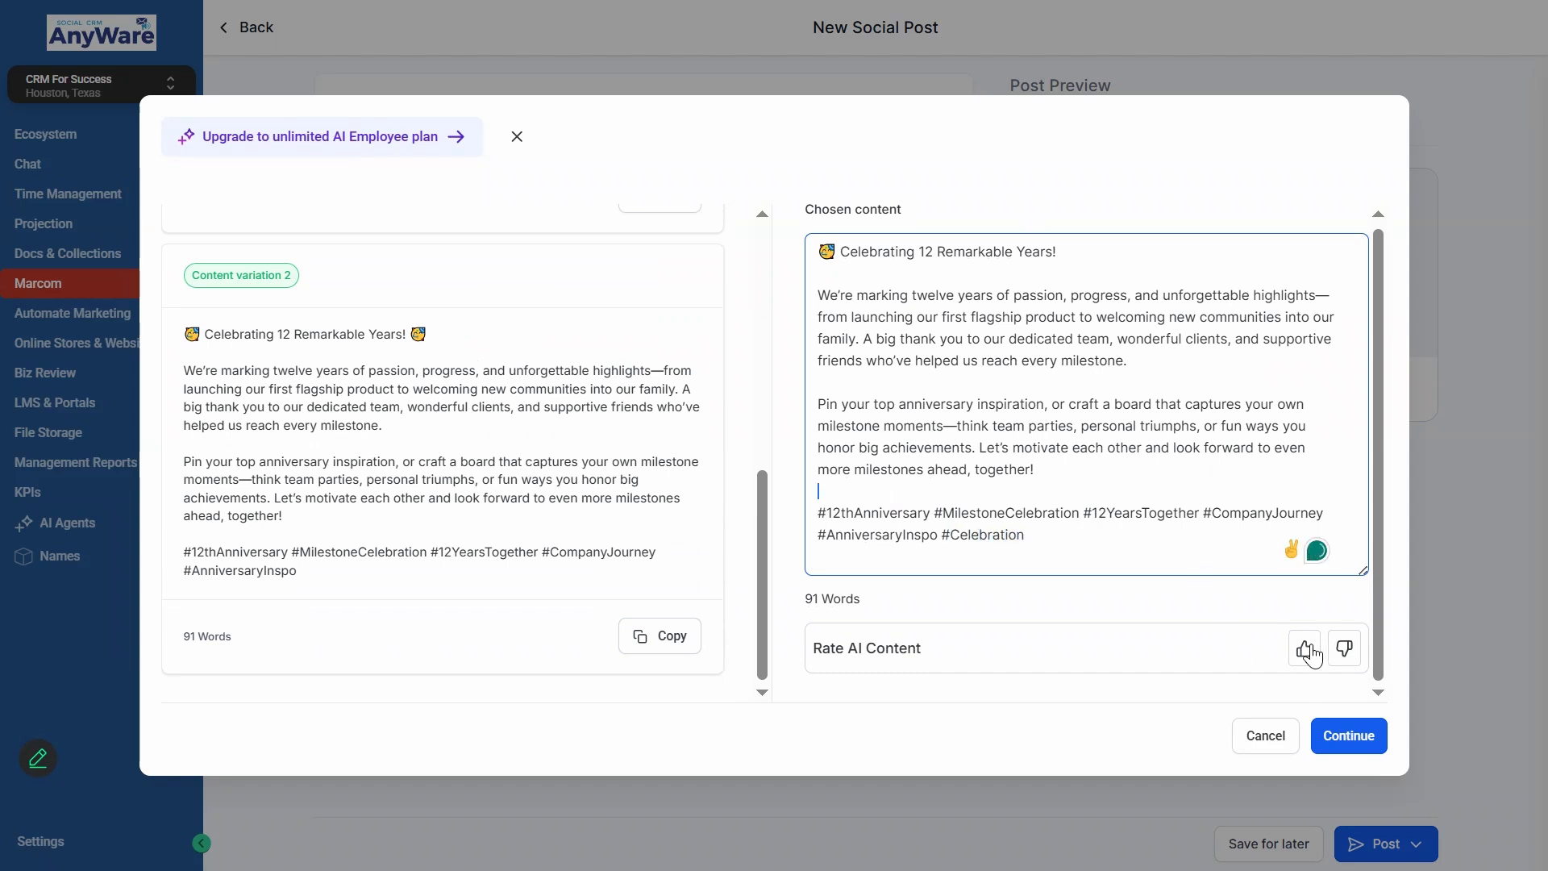
left_click(1287, 614)
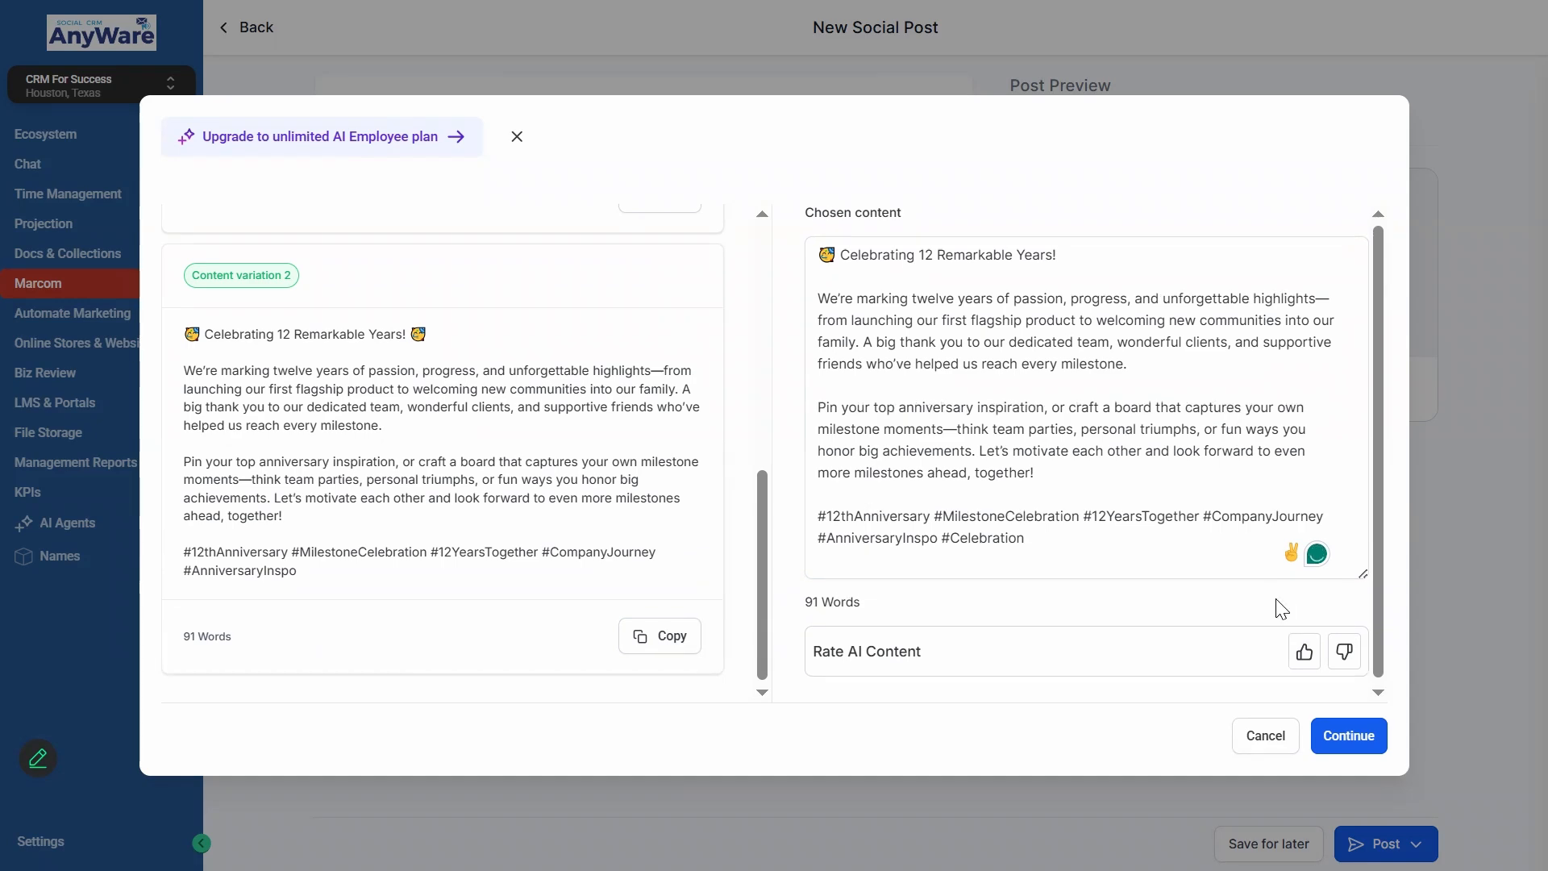
left_click(1339, 734)
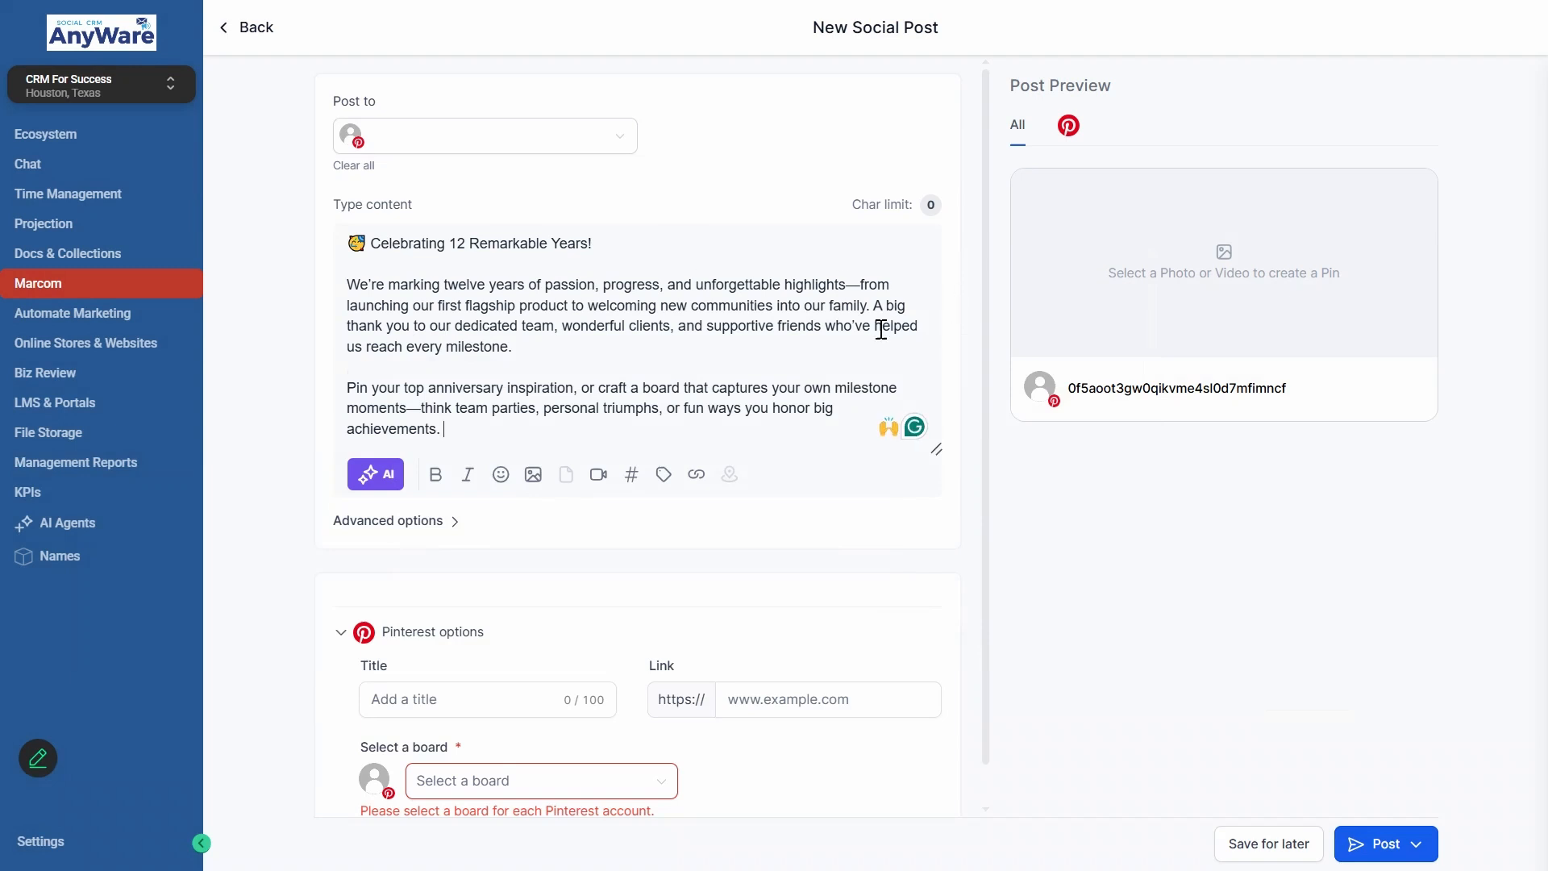
- Attach the image "ABP List of Services 2026_.jpg" from media storage to the post
left_click(532, 475)
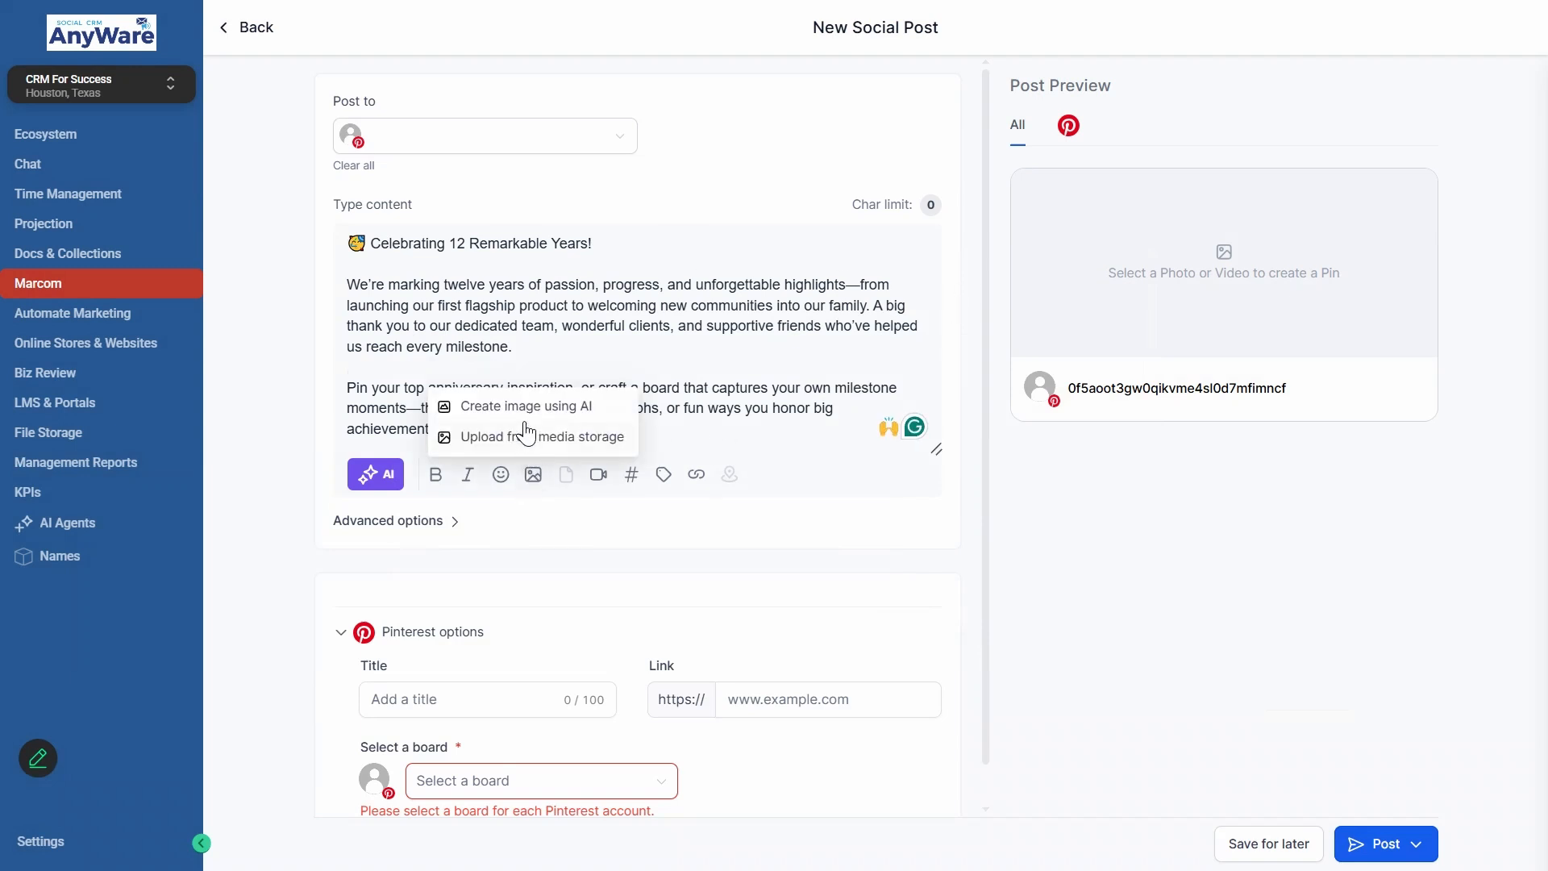
left_click(550, 453)
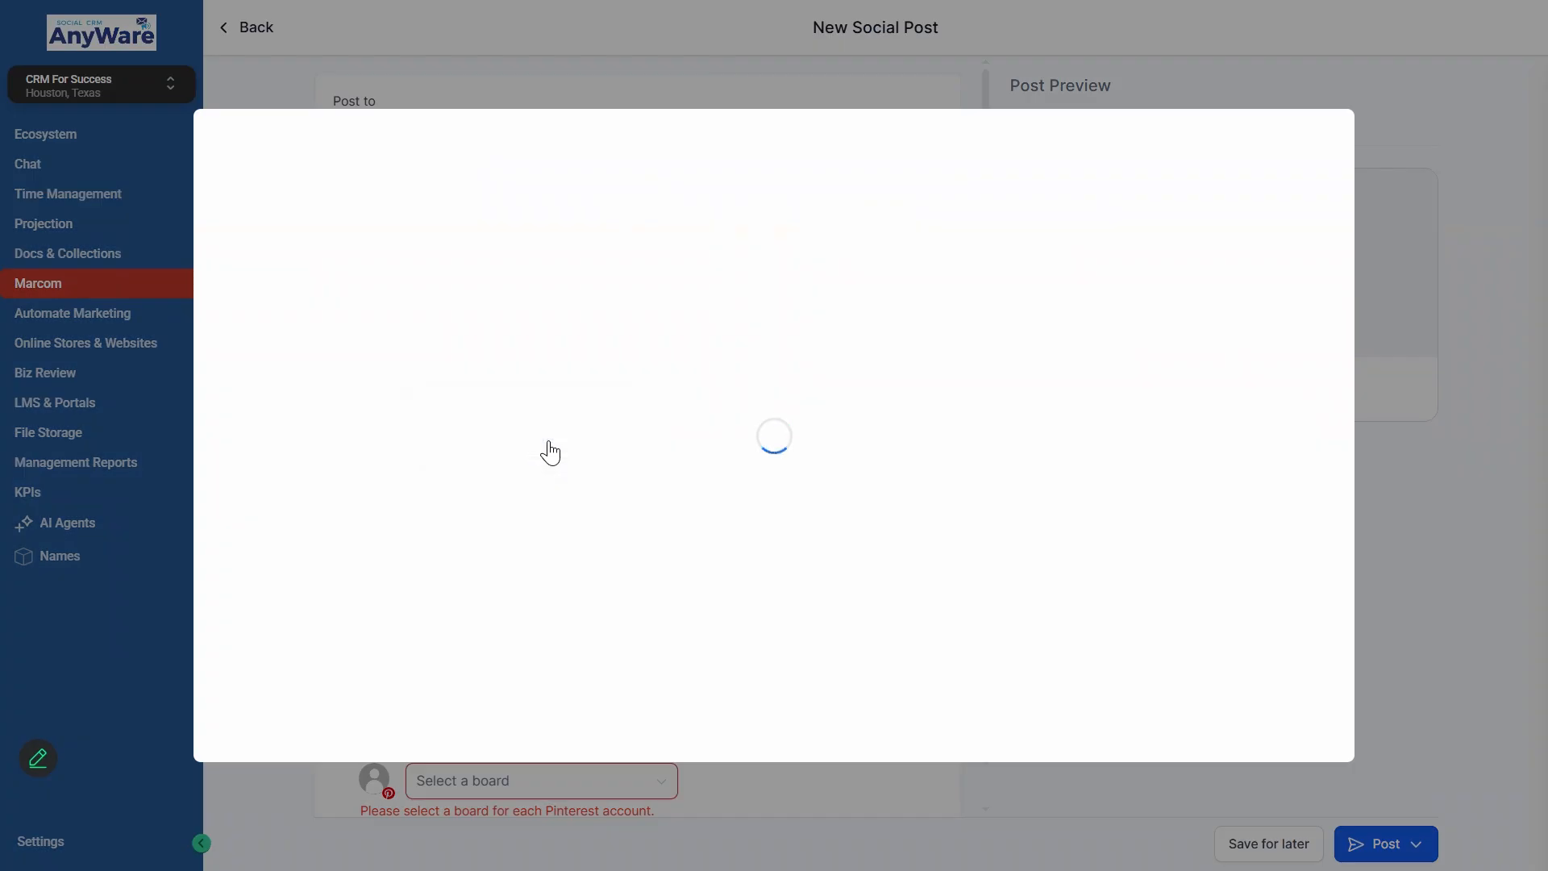
left_click(207, 443)
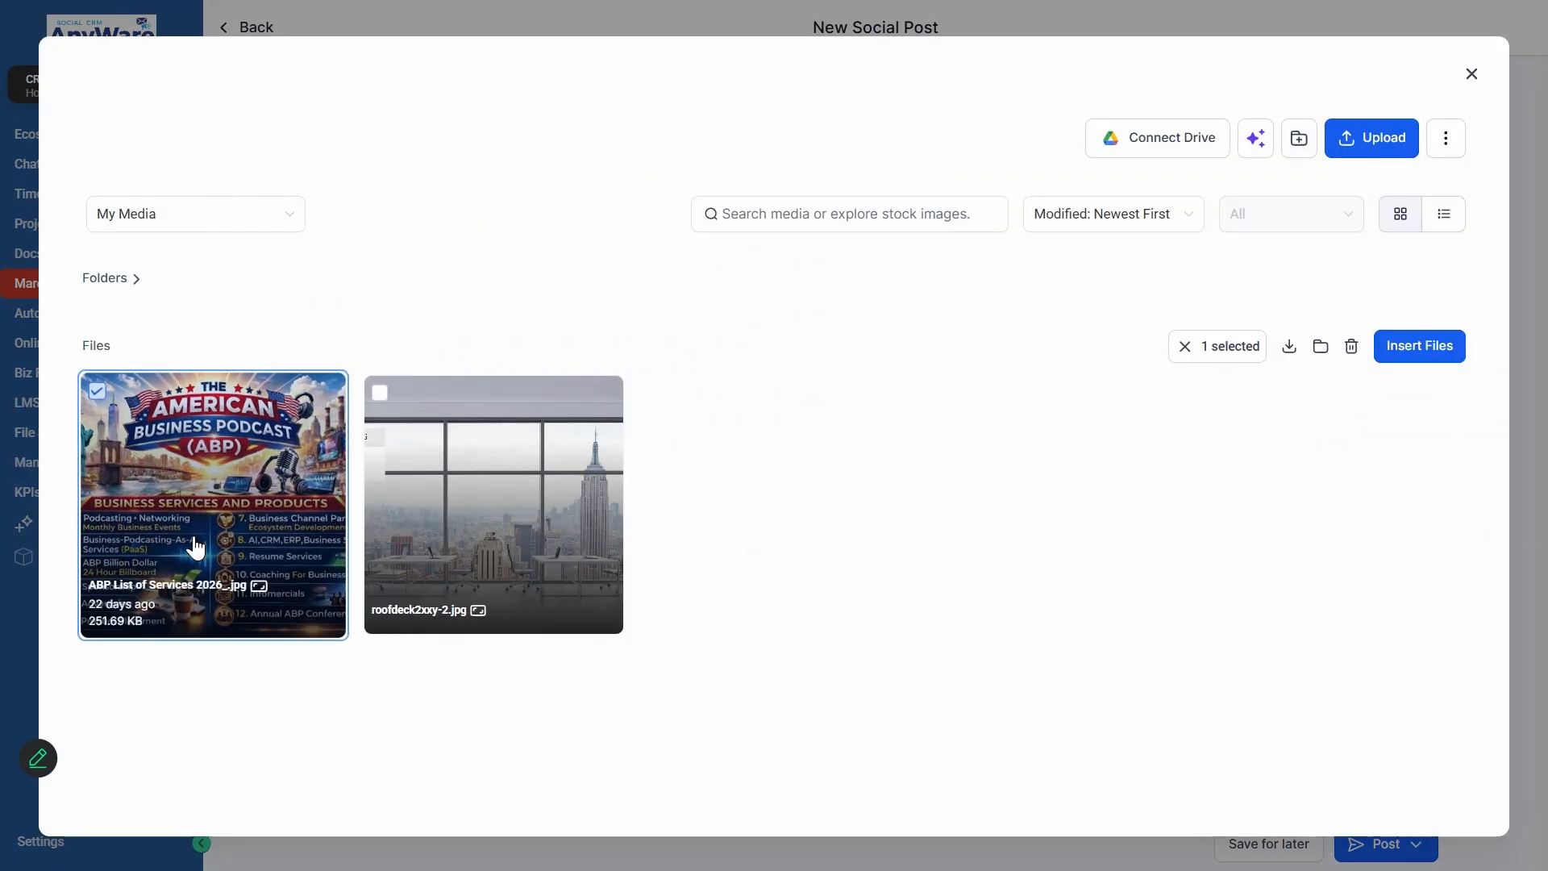
left_click(1418, 349)
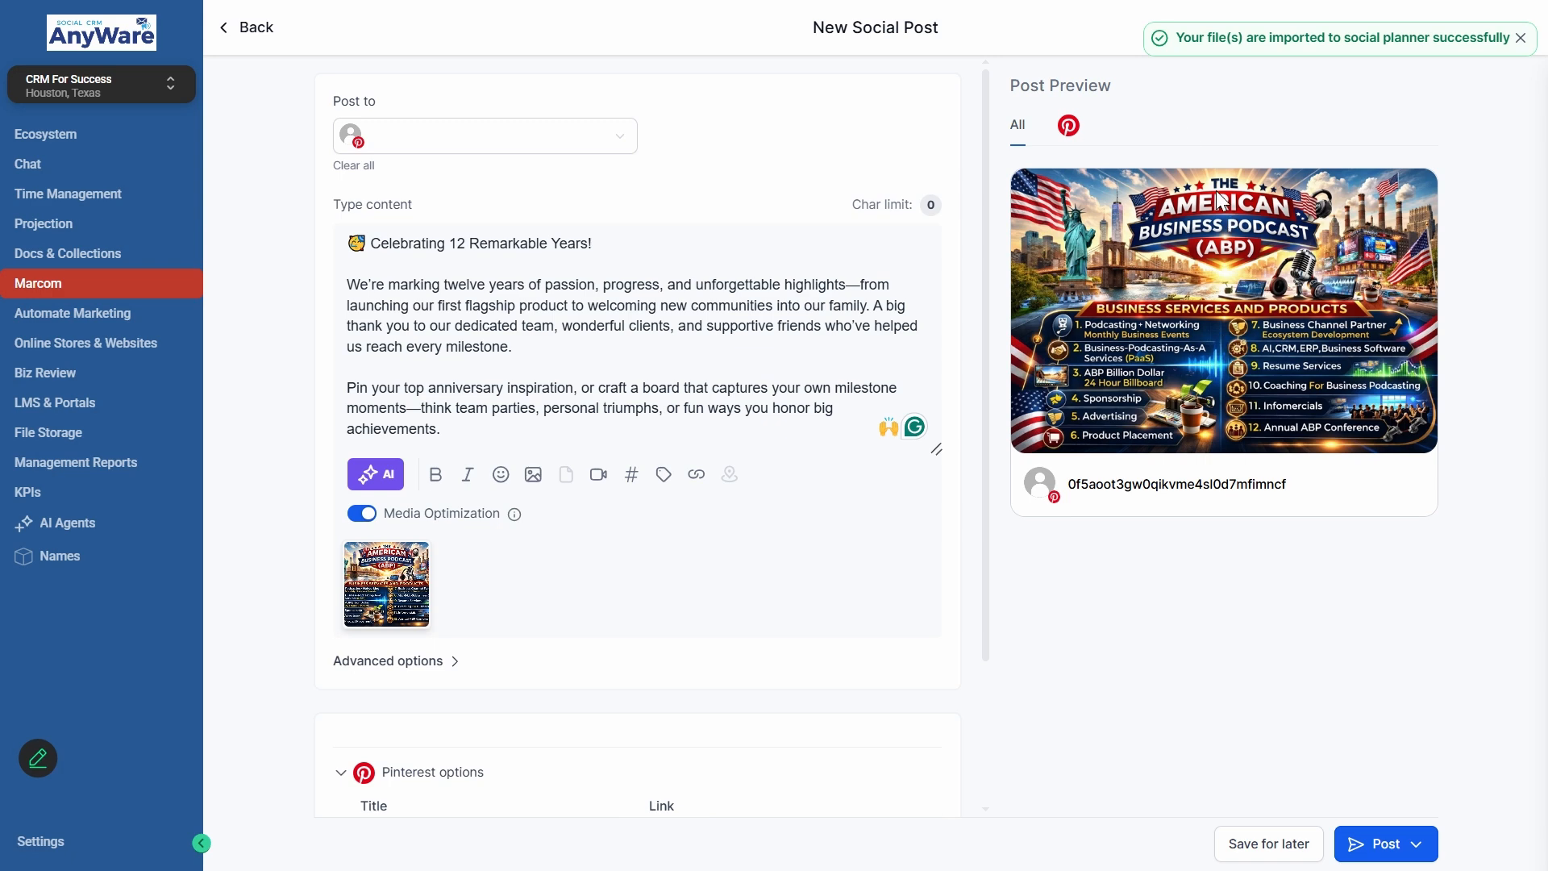
- Set the Pinterest title to "Celebrating 12 Years" and choose the board qq
scroll(433, 660, "down", 2)
left_click(436, 659)
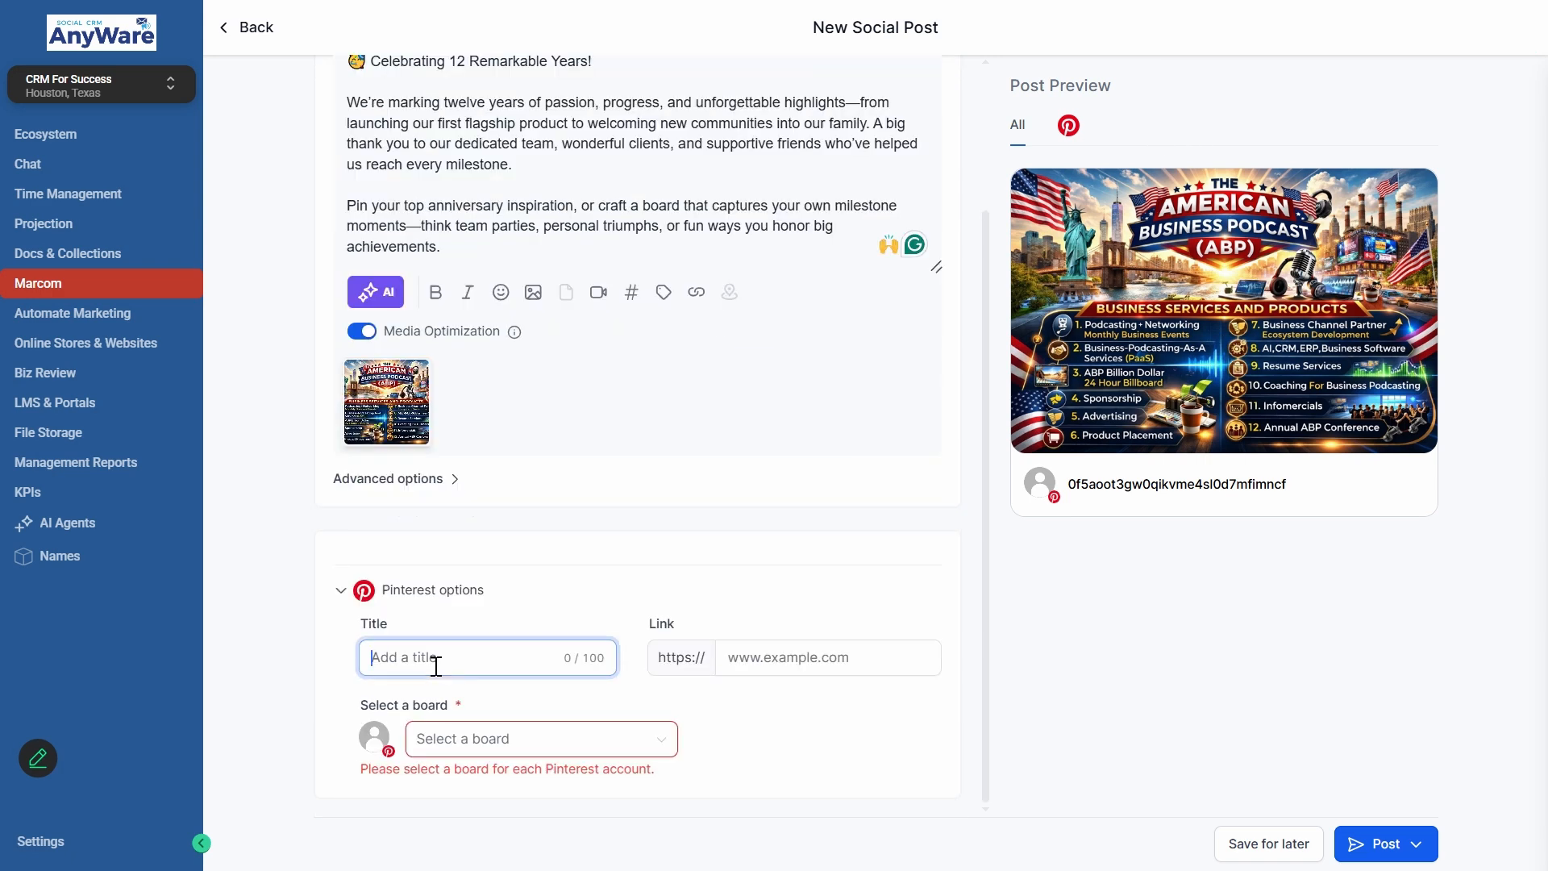
type("Celebrating 12 Years")
left_click(460, 739)
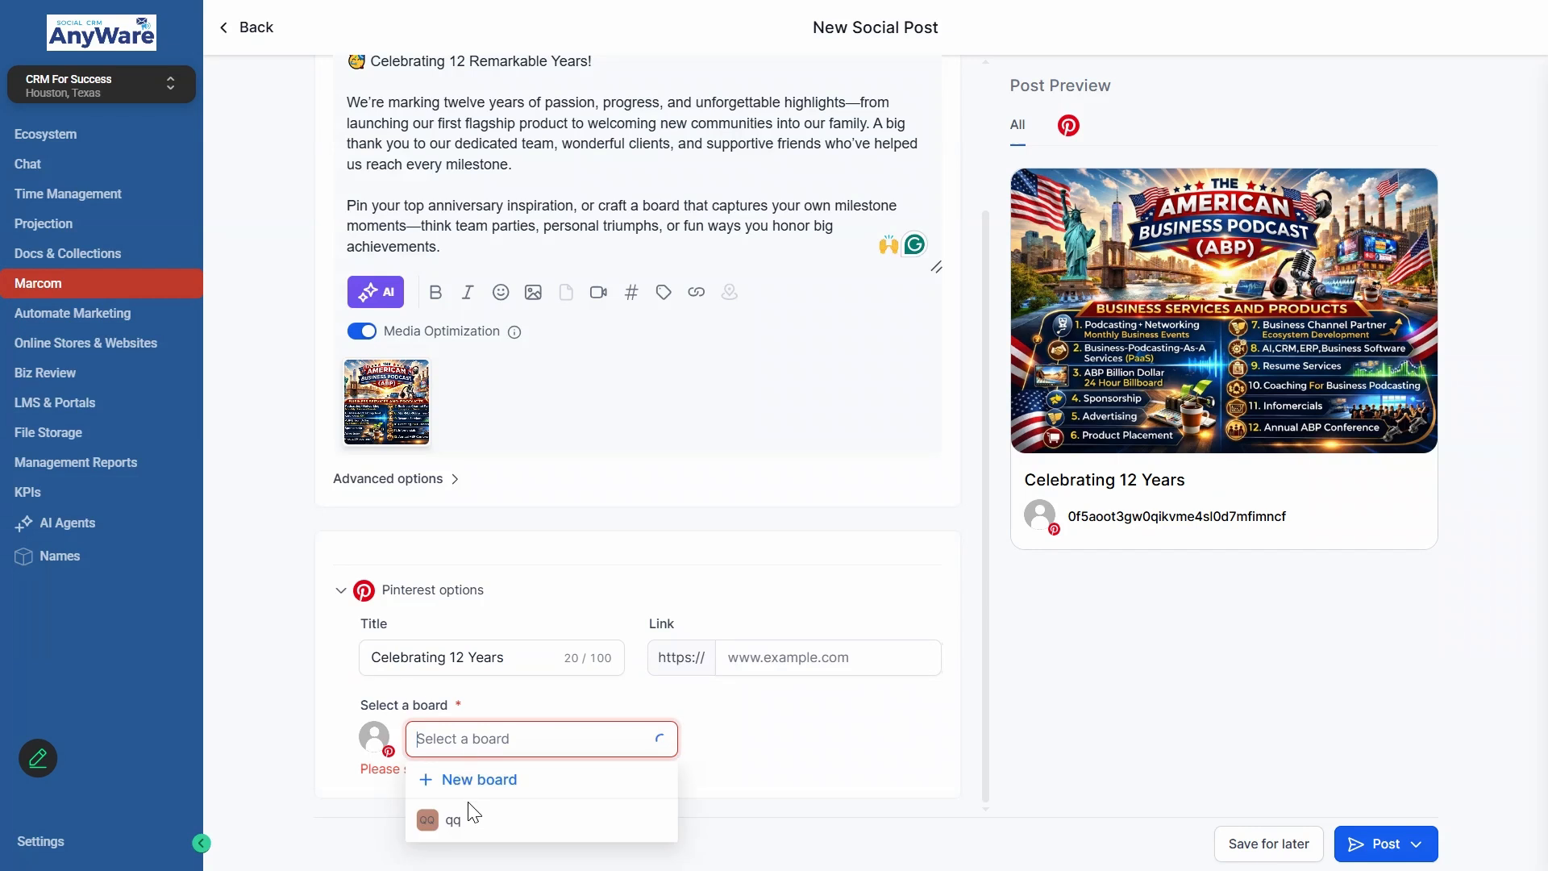
left_click(473, 821)
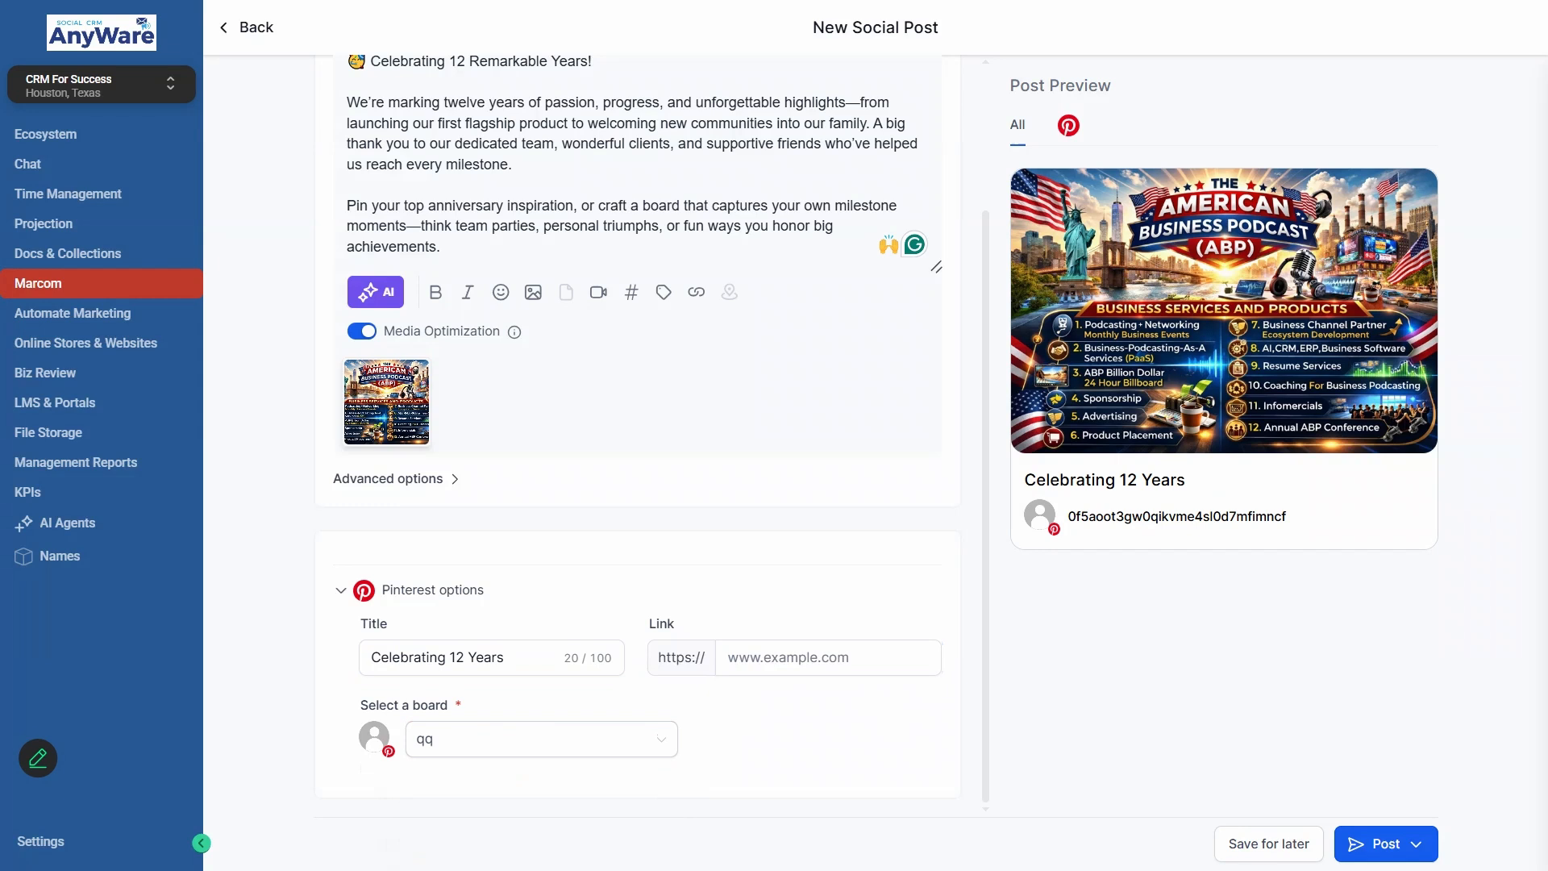
- Check the available posting options, then save the anniversary post as a draft in the planner's post list
left_click(1404, 844)
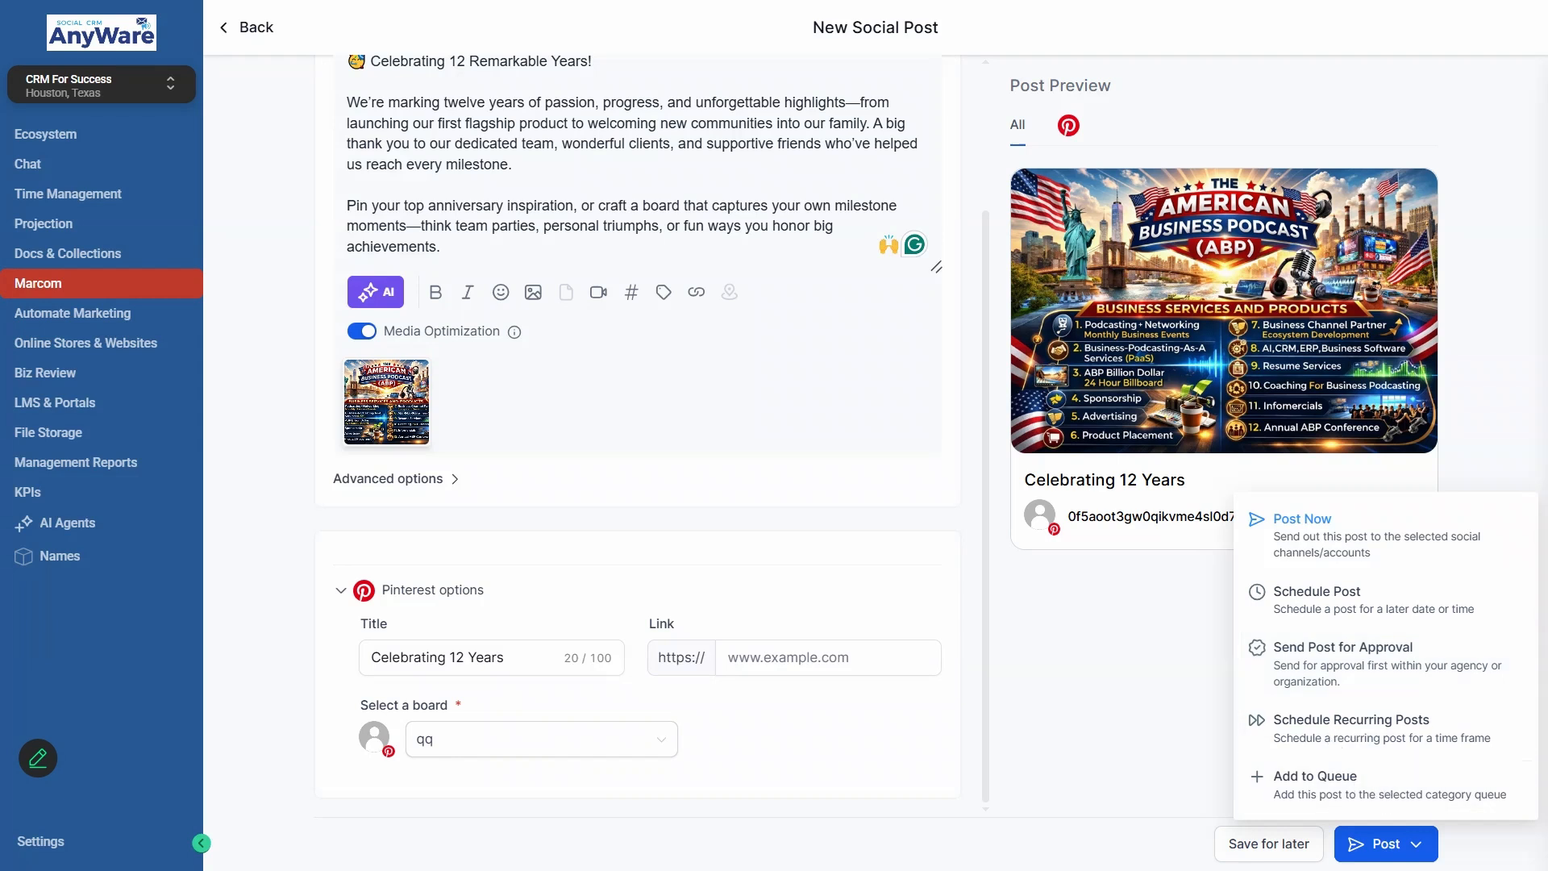
left_click(1303, 518)
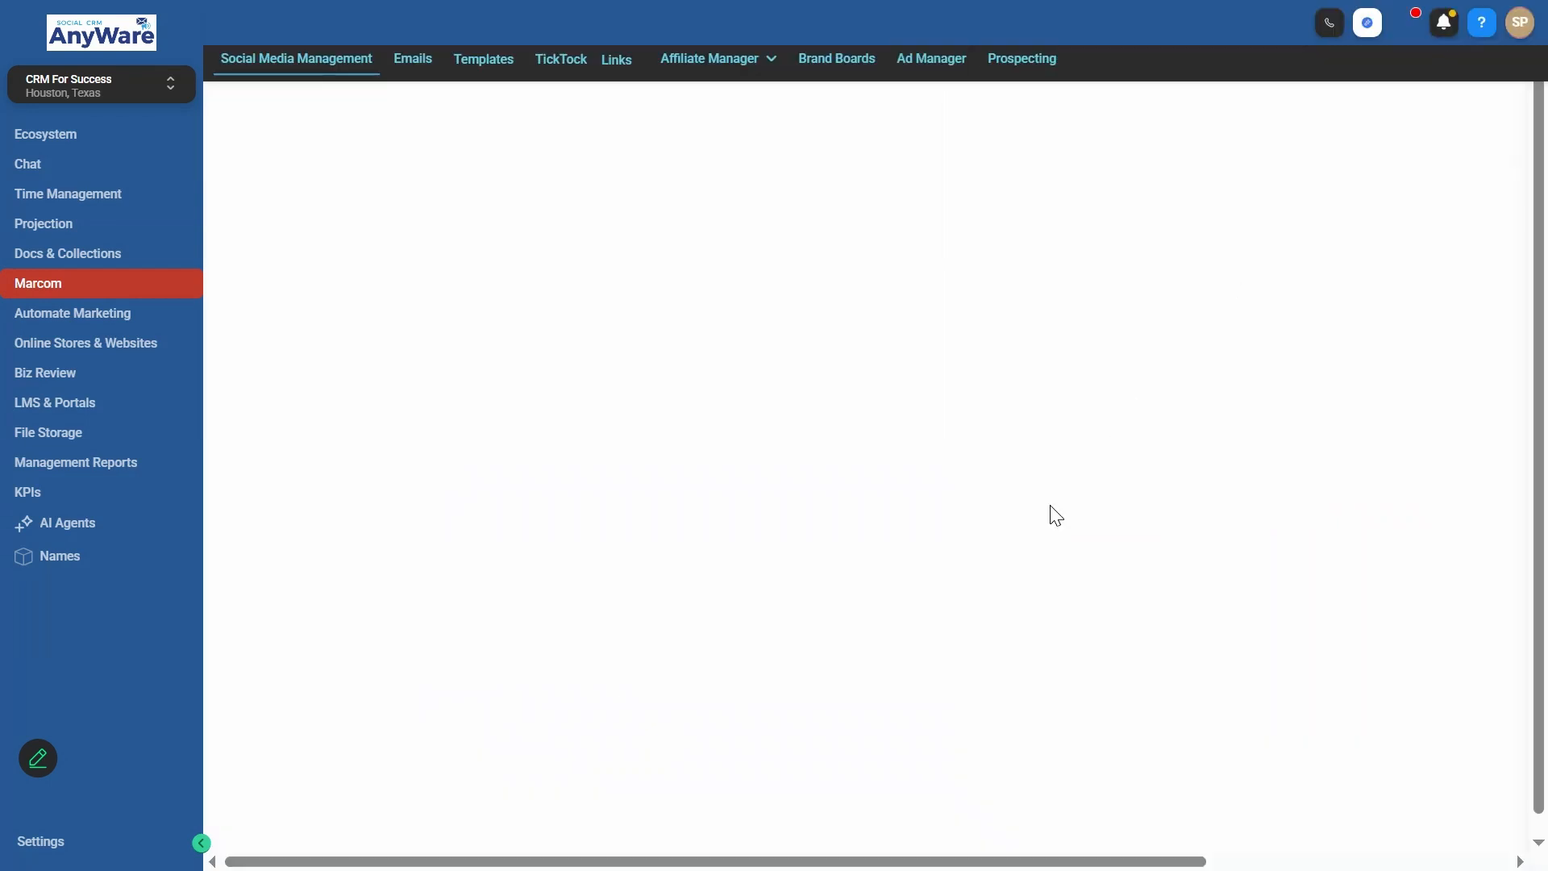
left_click(1355, 274)
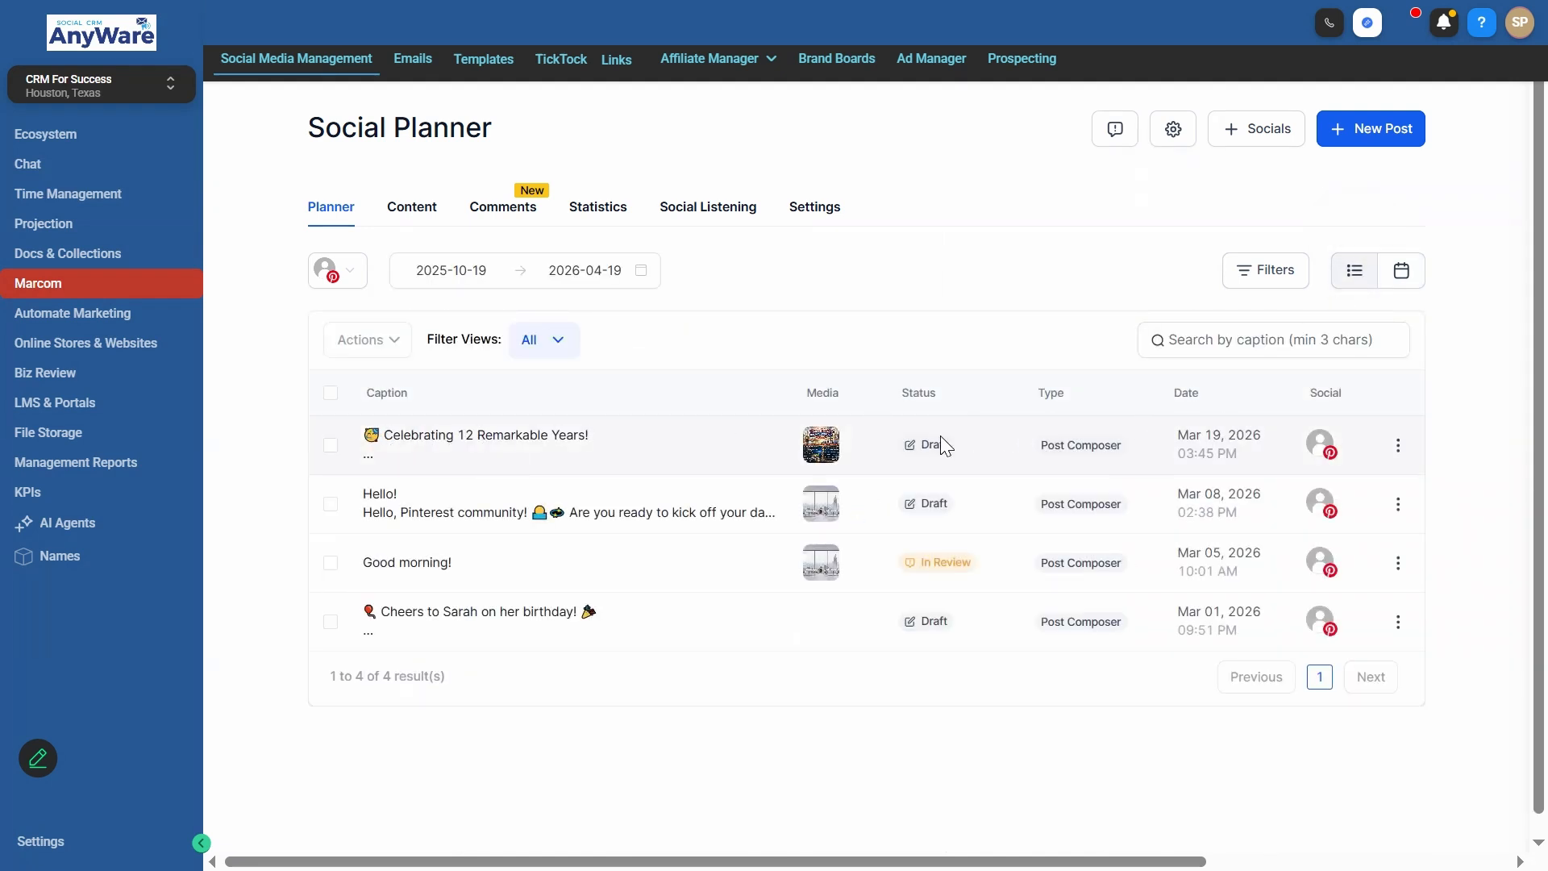
- Look through the planner's content sections: CSV, Recurring, Review, RSS, Template Library, Approval and Category Queue
left_click(413, 212)
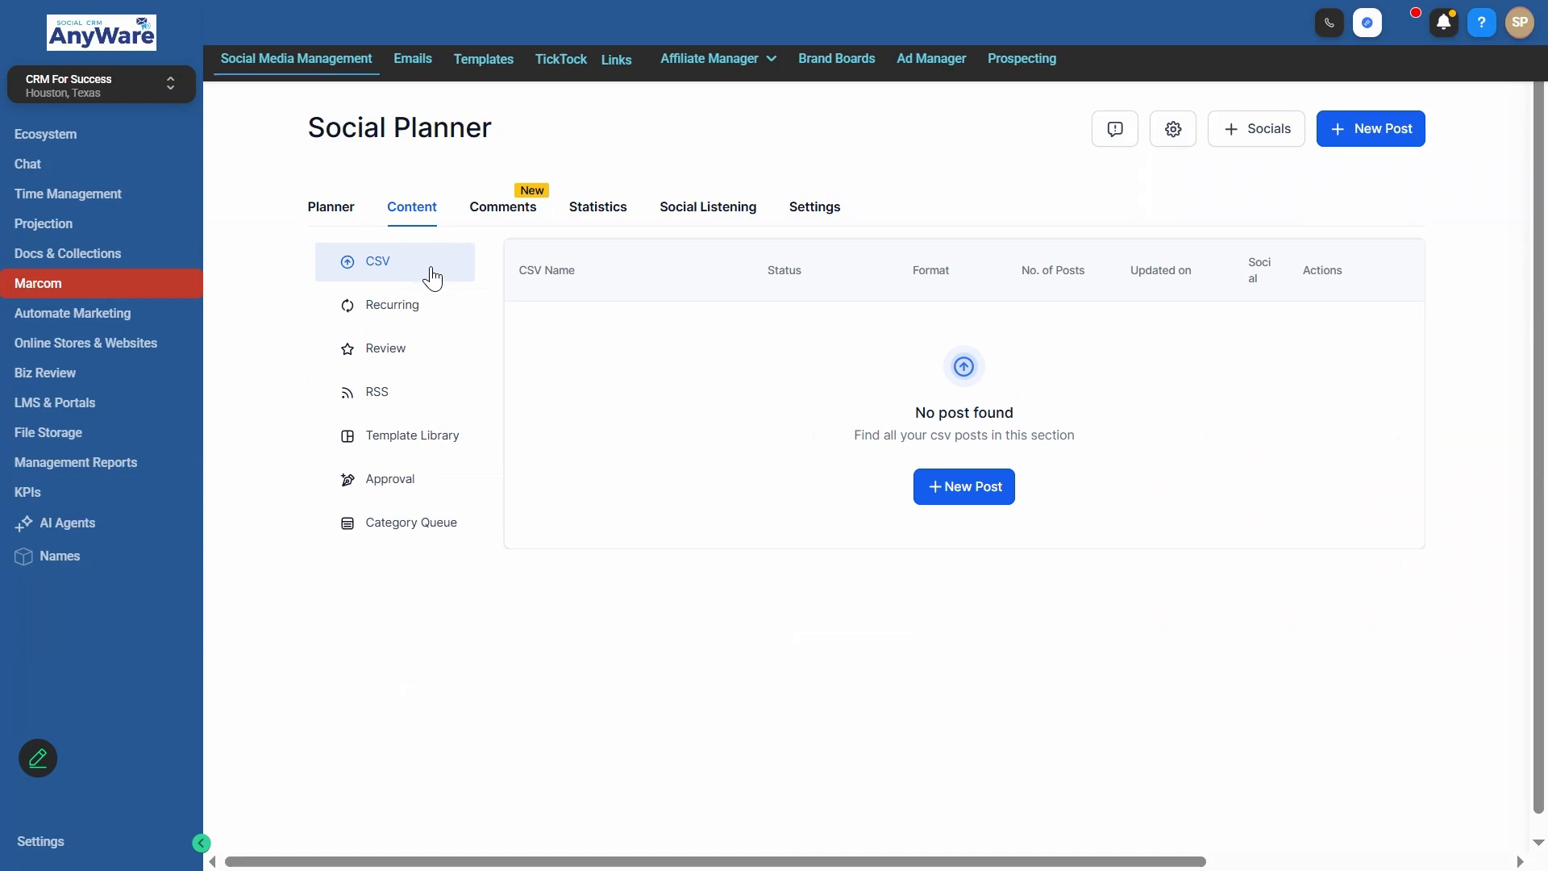
left_click(414, 321)
left_click(422, 359)
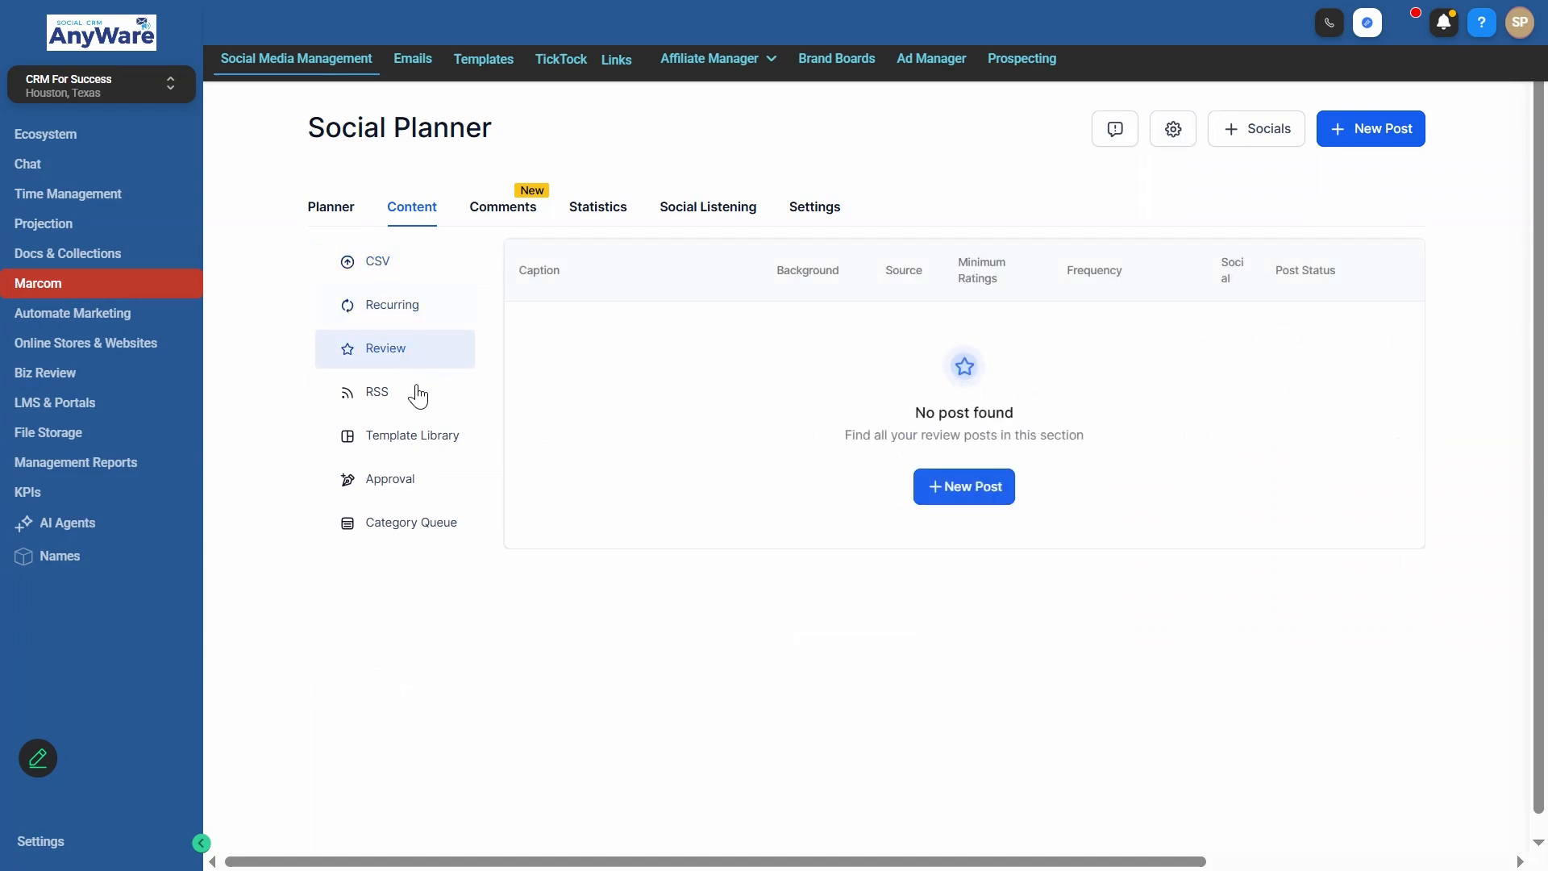
left_click(414, 400)
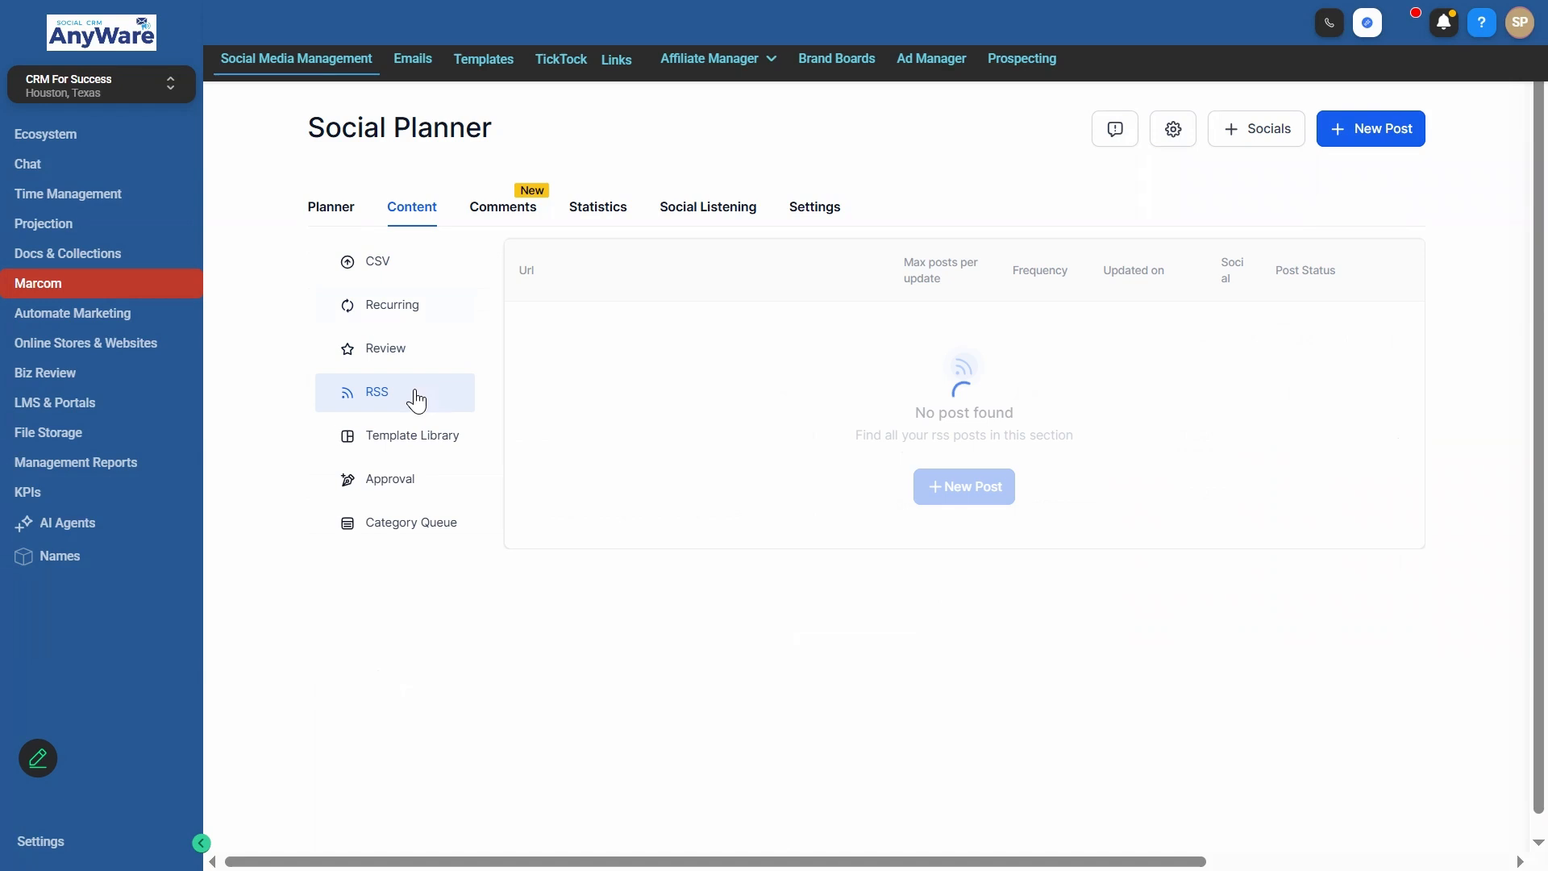
left_click(414, 447)
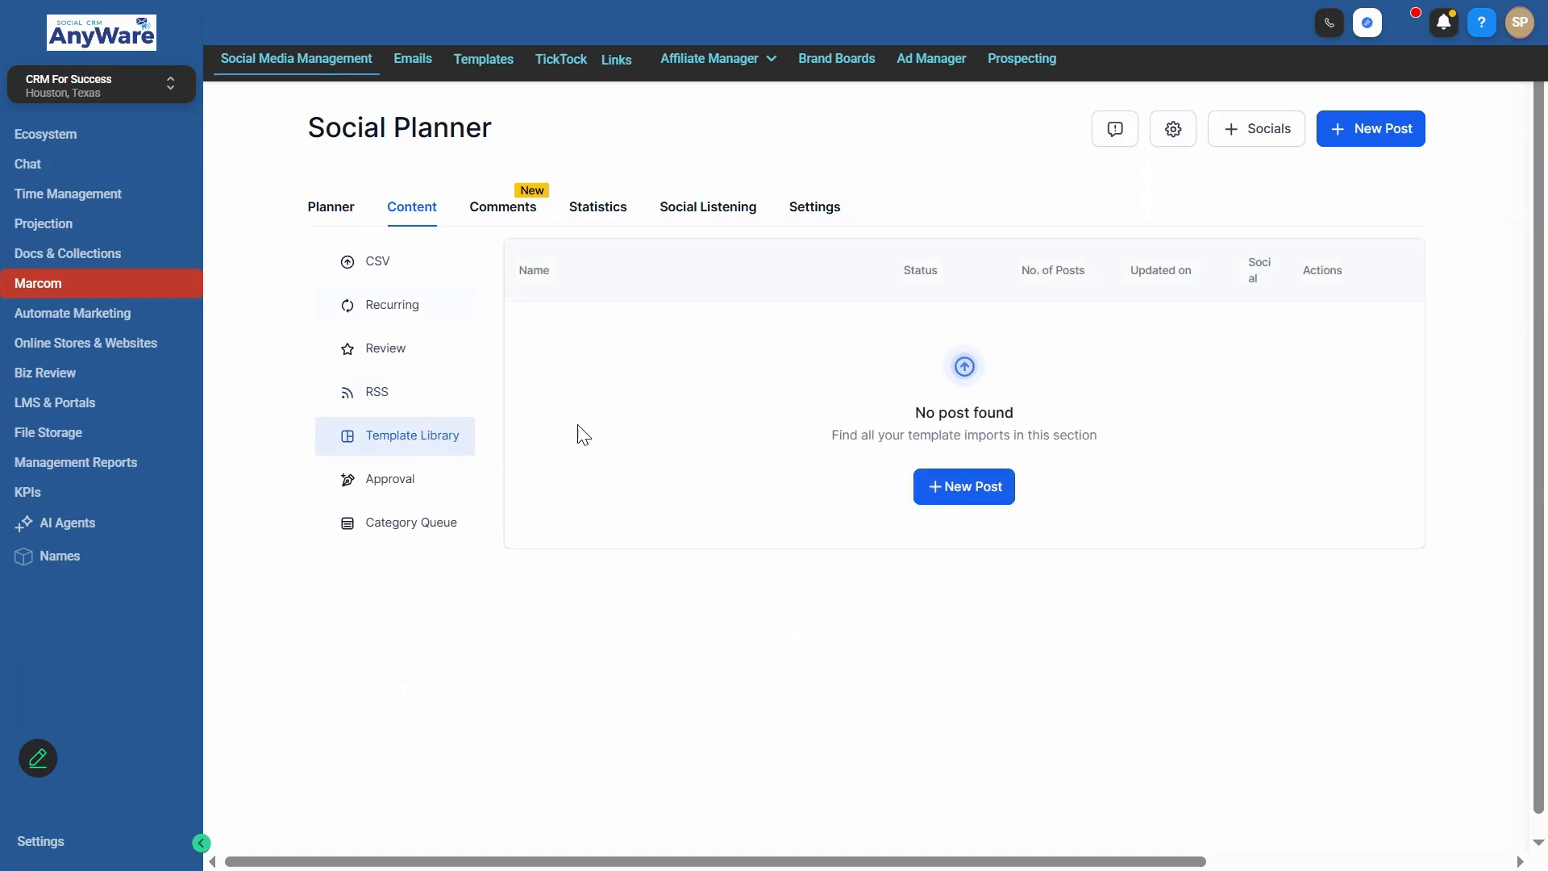
left_click(367, 483)
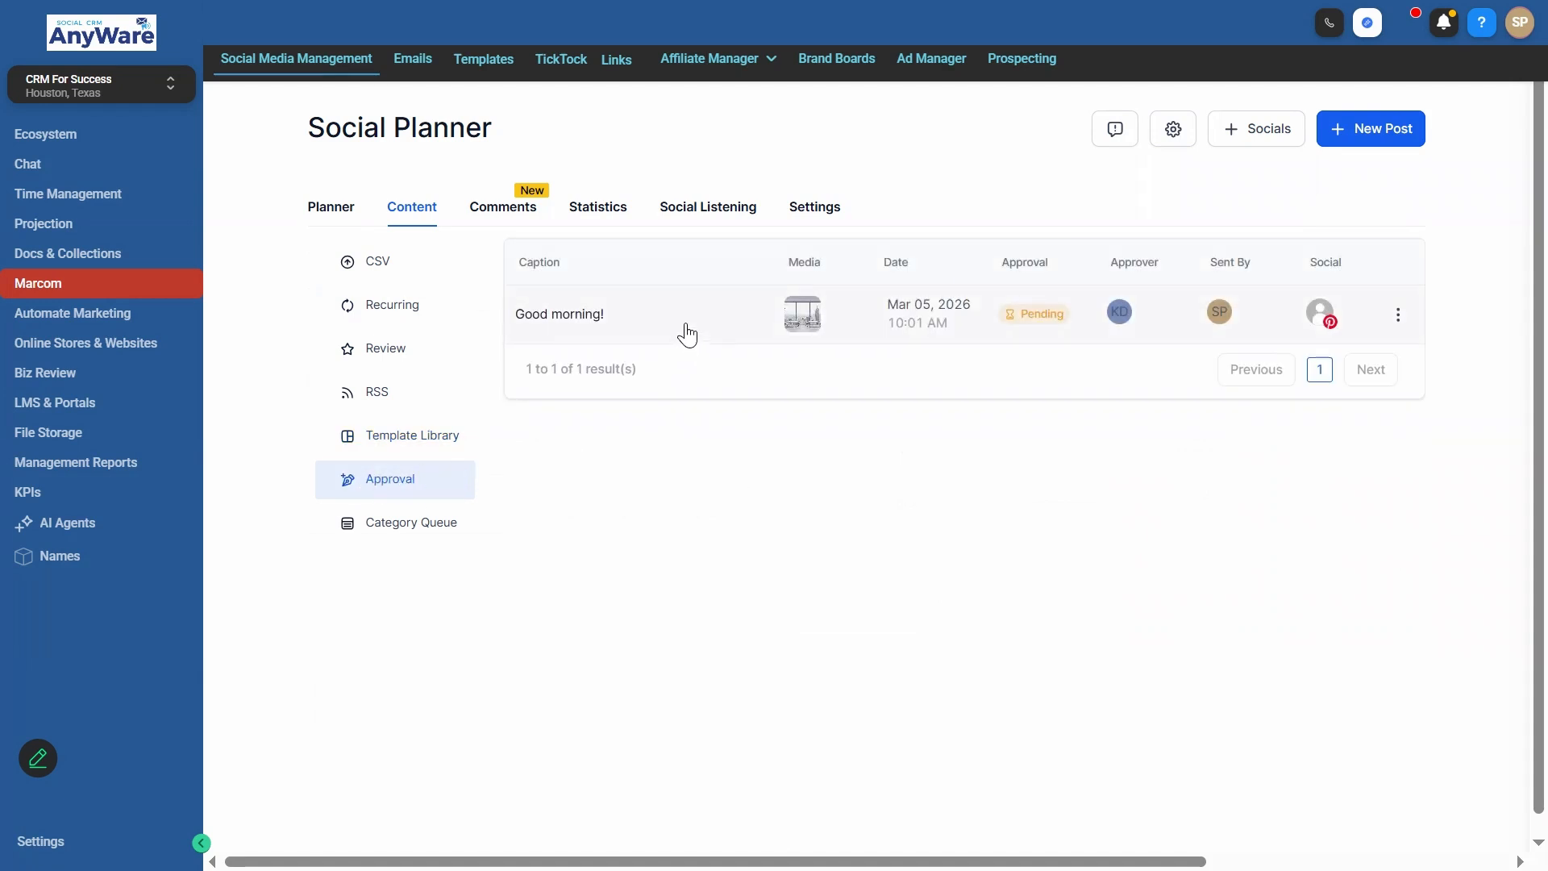
left_click(416, 532)
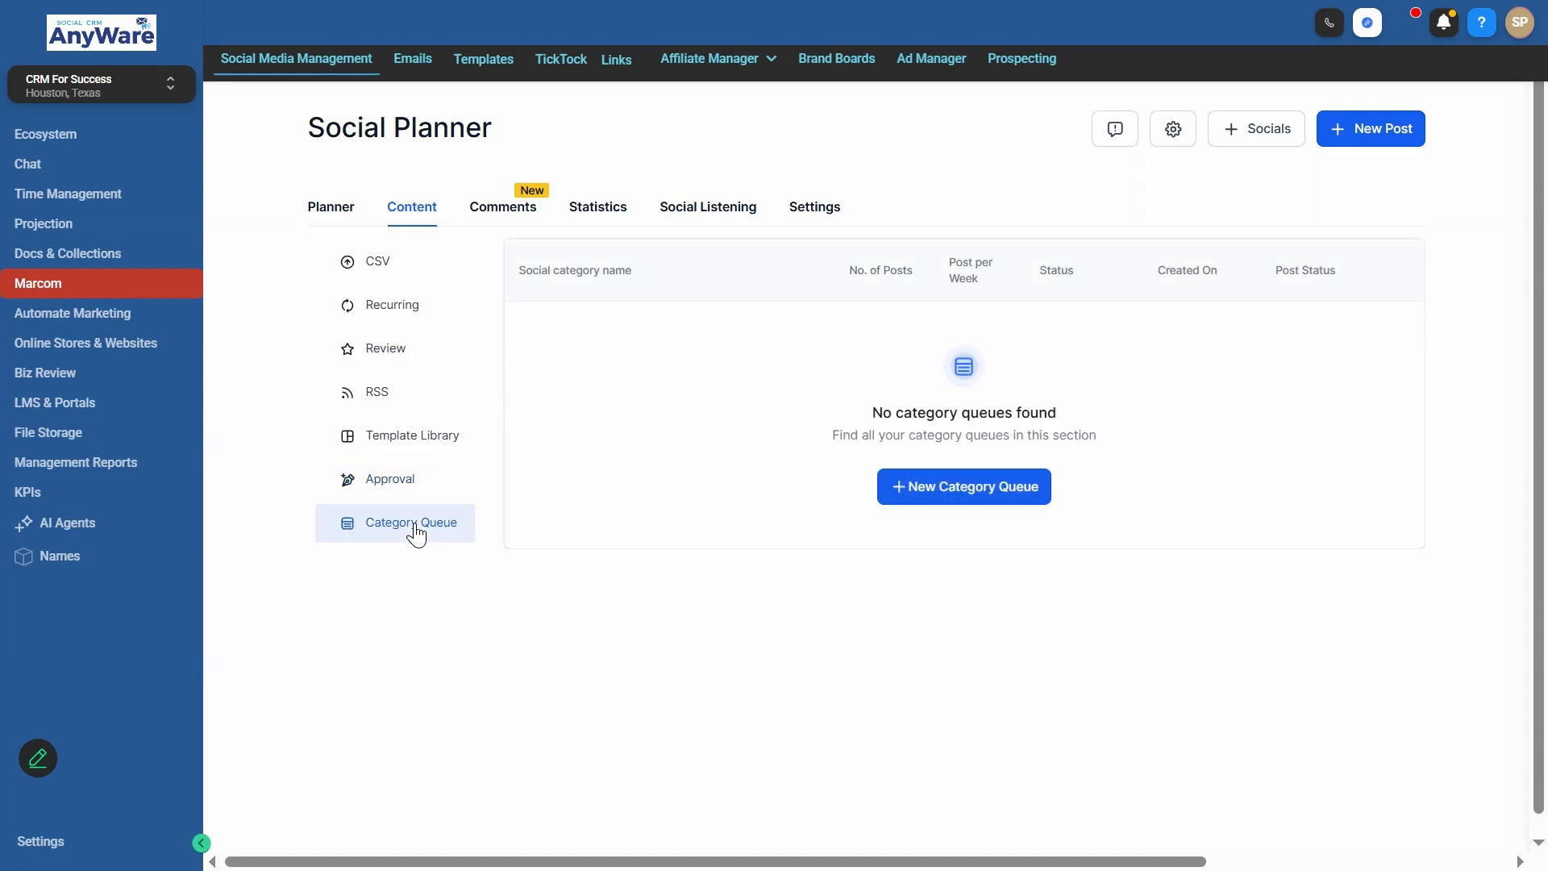
- View the social comments area, checking its account selector and the Instagram comments
left_click(508, 215)
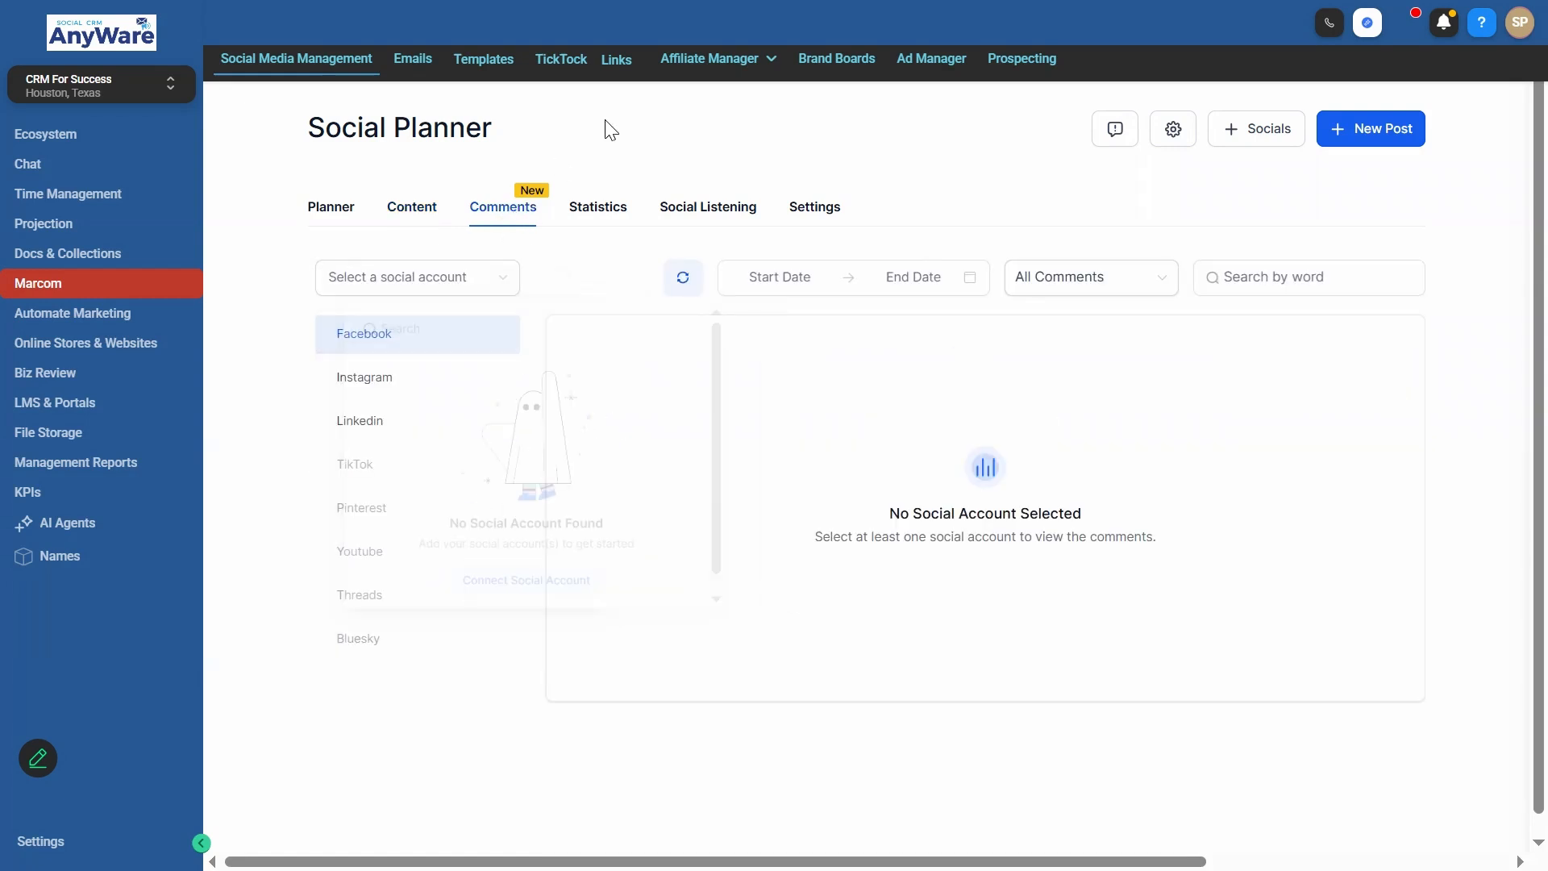
left_click(470, 289)
left_click(547, 275)
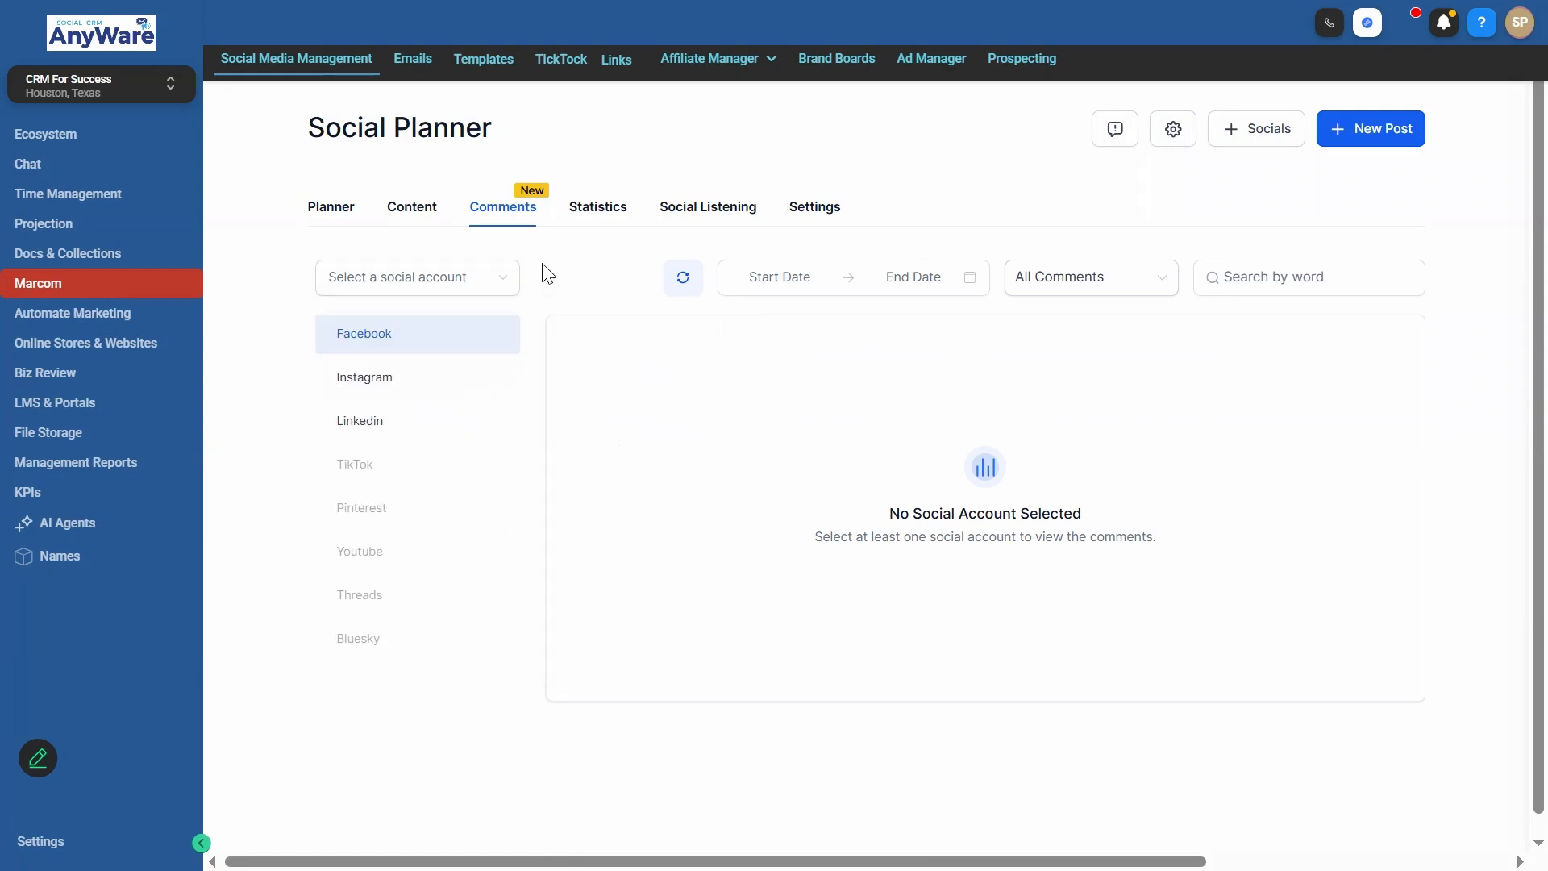
left_click(453, 378)
- View the social statistics overview and check which accounts its account filter includes
left_click(597, 209)
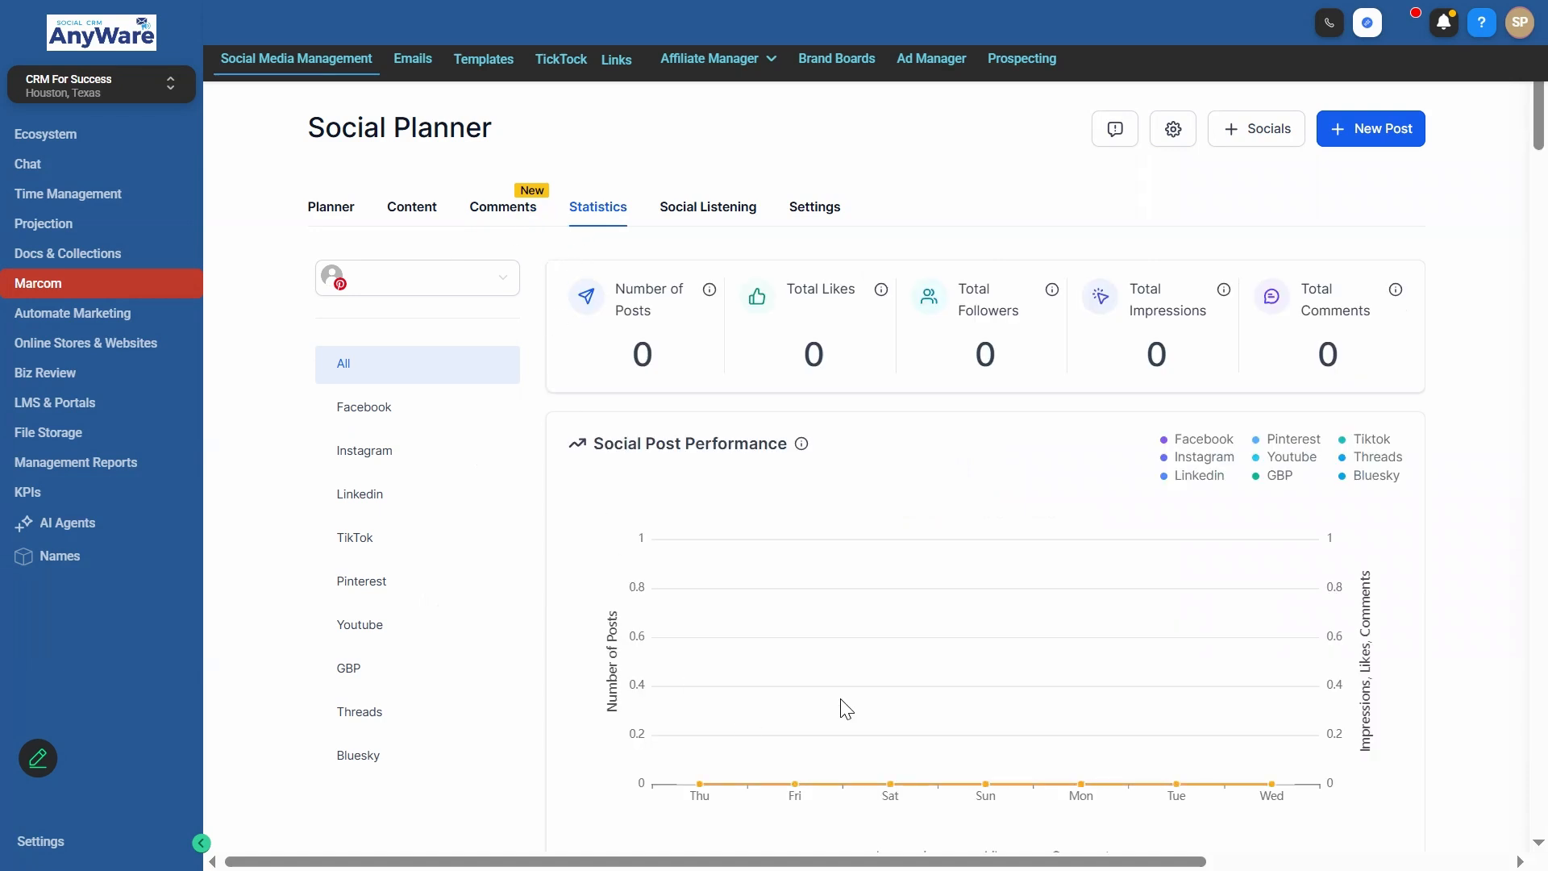
scroll(845, 710, "down", 2)
scroll(470, 352, "up", 2)
left_click(502, 281)
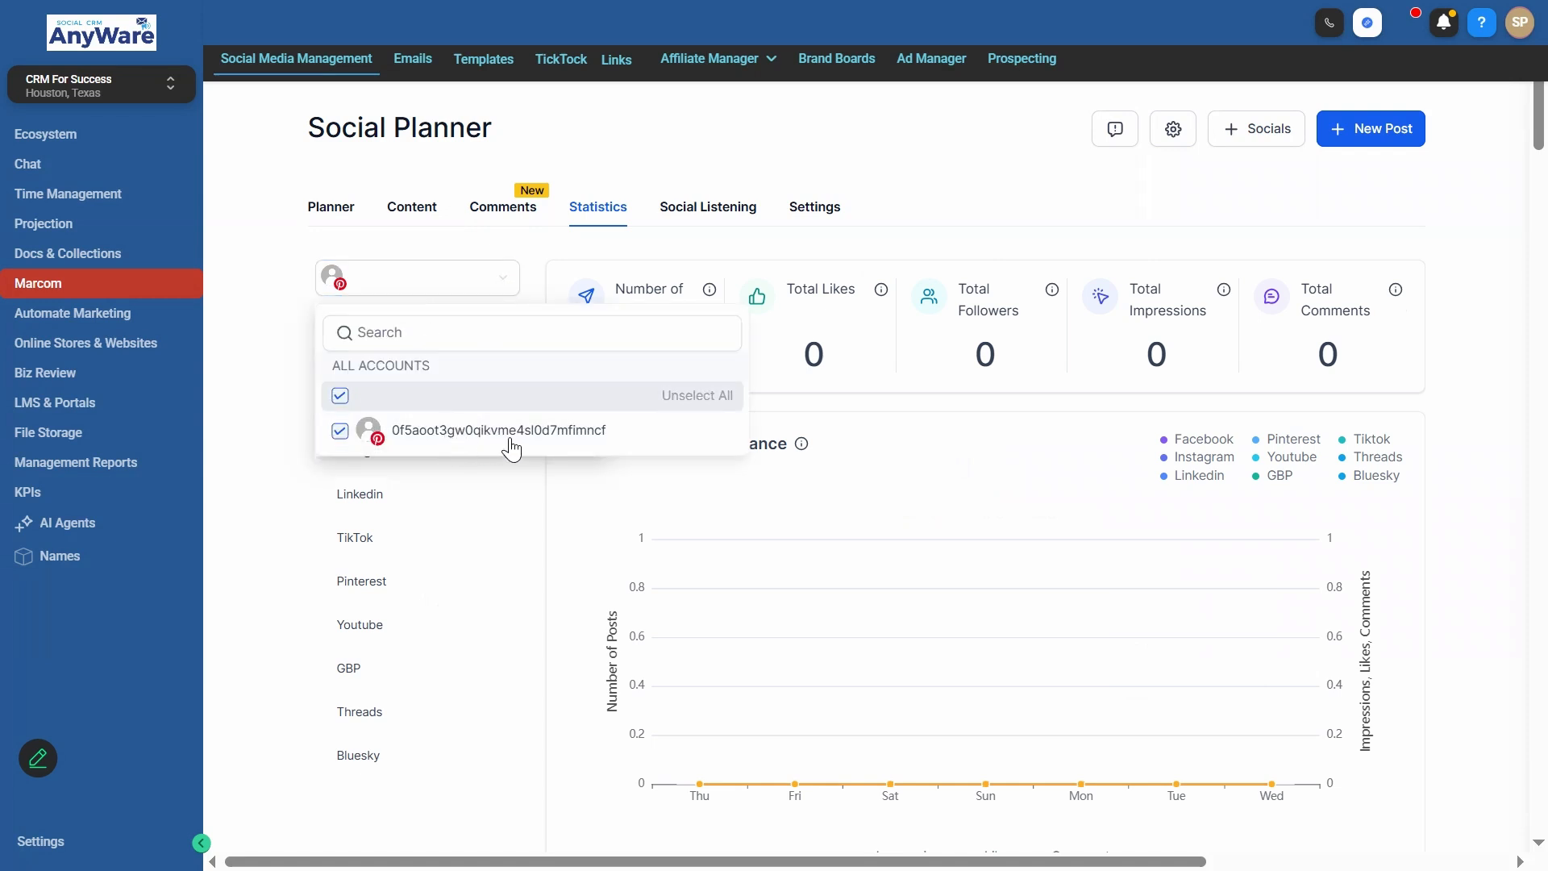
left_click(474, 276)
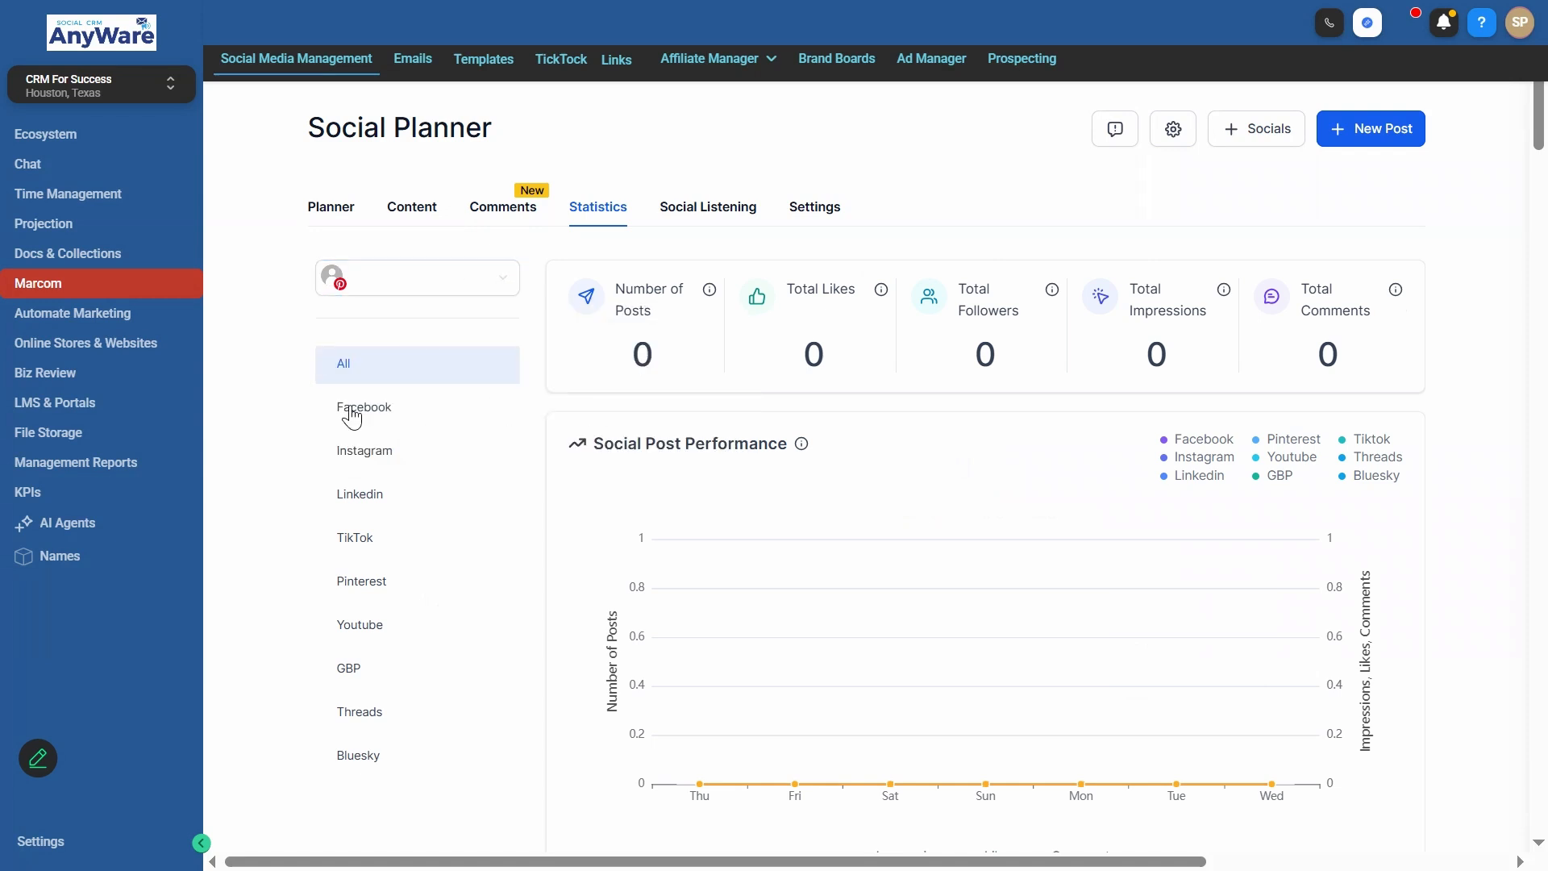
- View the post performance for Facebook, Instagram and Linkedin individually, then return to all platforms
left_click(399, 419)
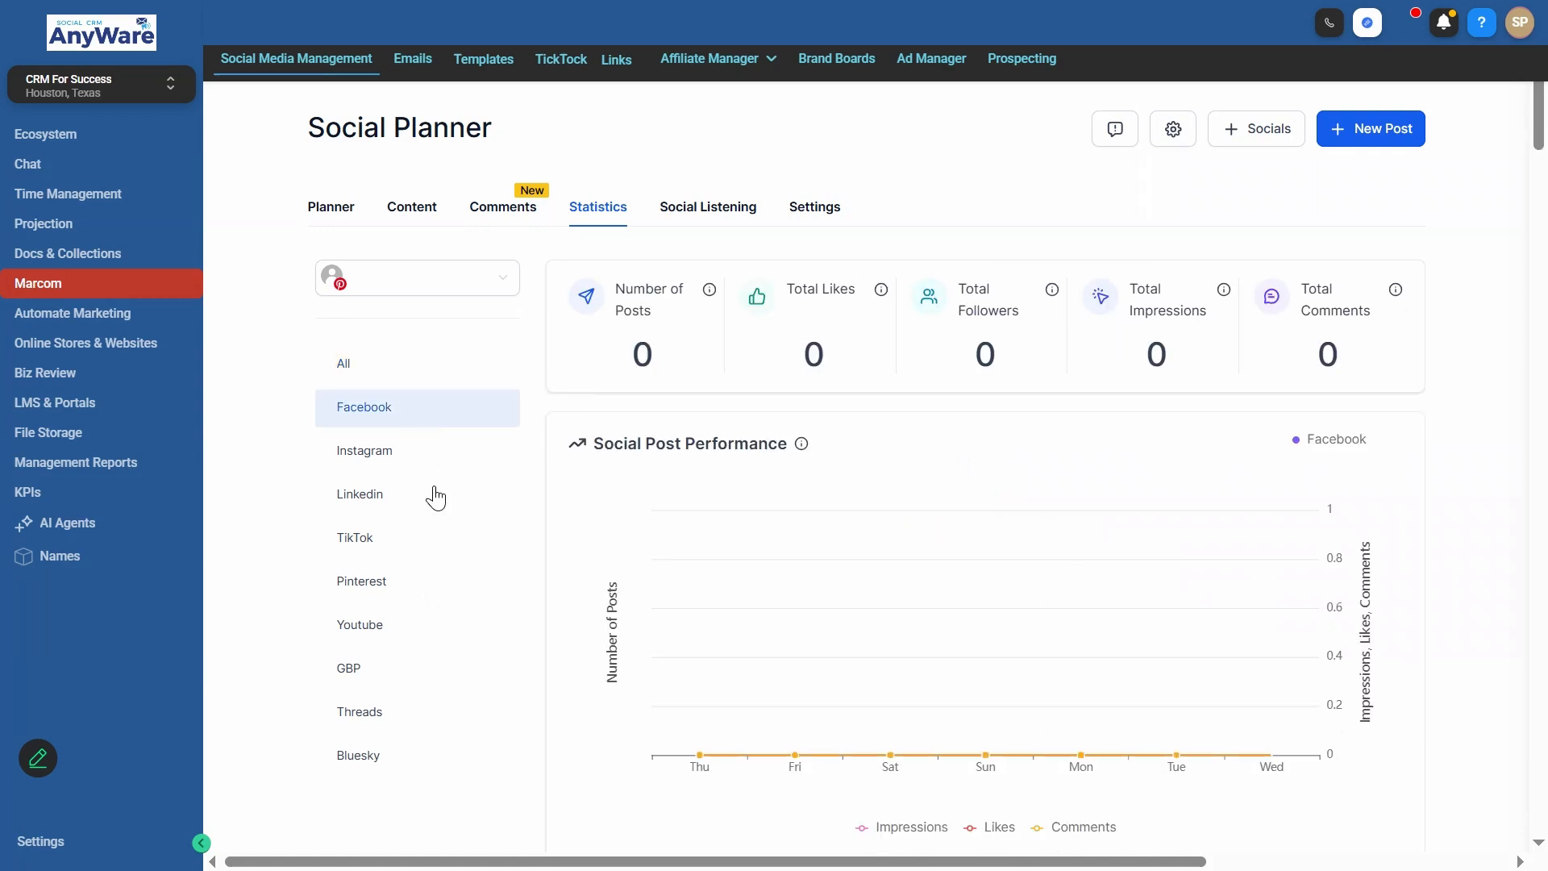
left_click(436, 468)
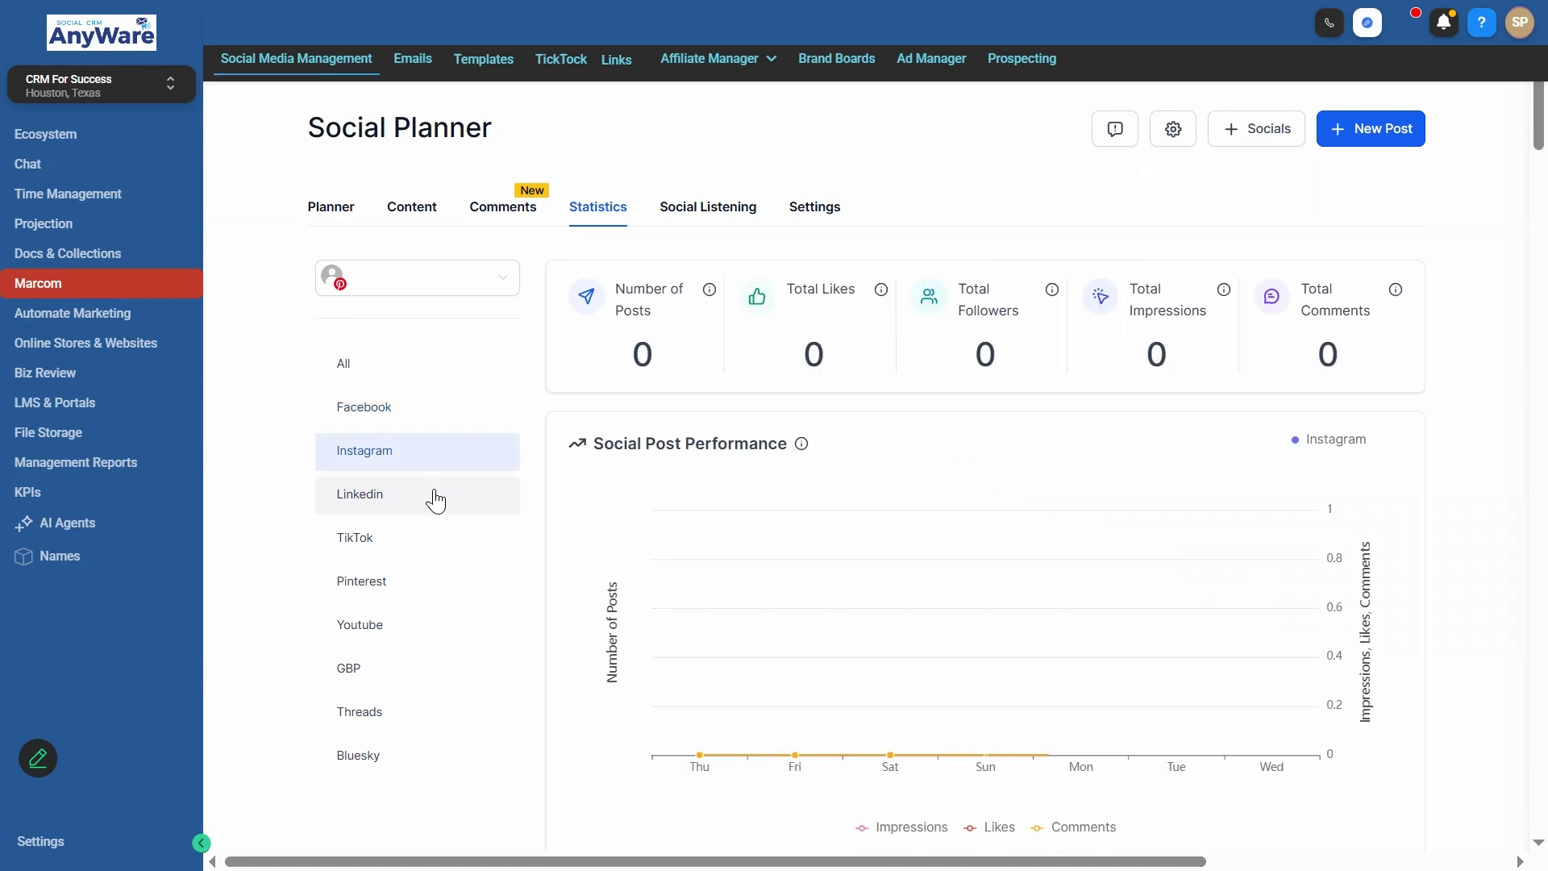
left_click(437, 497)
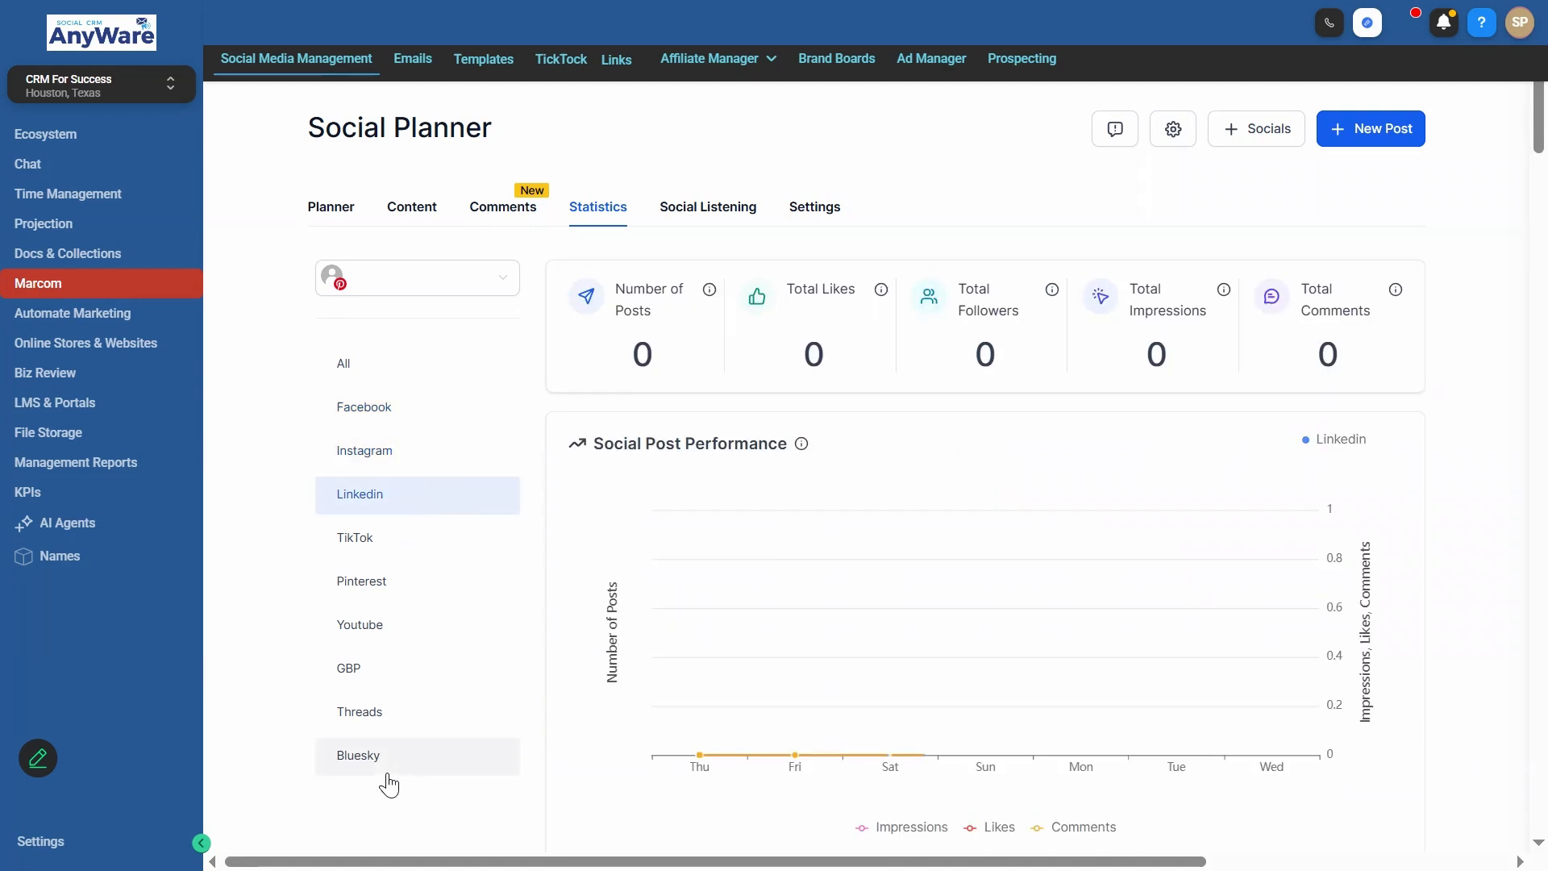
left_click(389, 381)
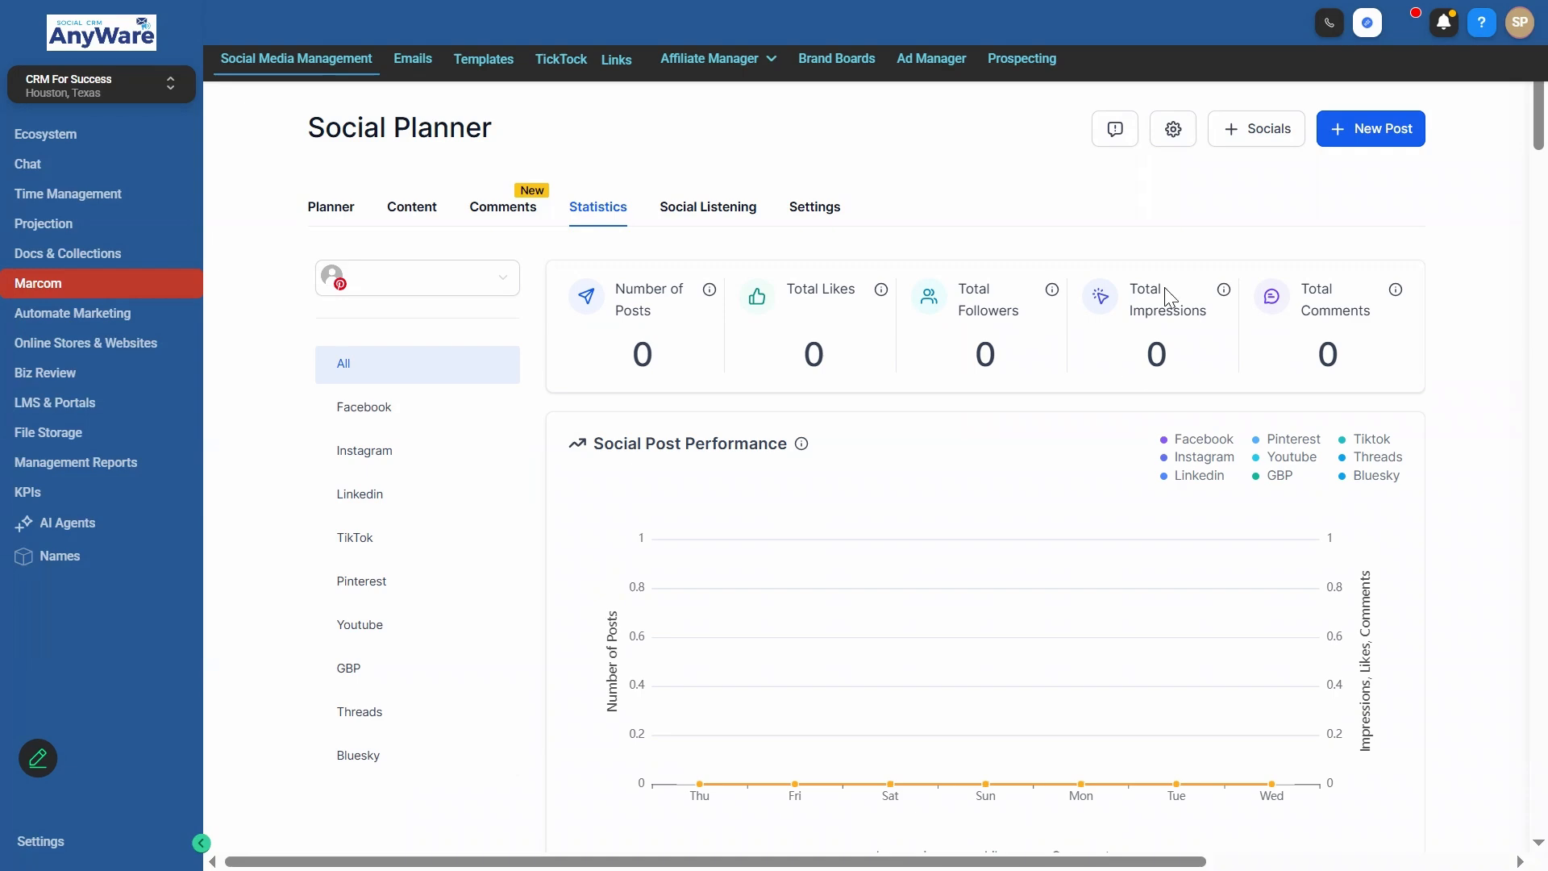
- Examine the full statistics report, from post performance and reach through link performance, top posts and engagement to gender demography
scroll(1345, 453, "down", 5)
scroll(1265, 436, "up", 2)
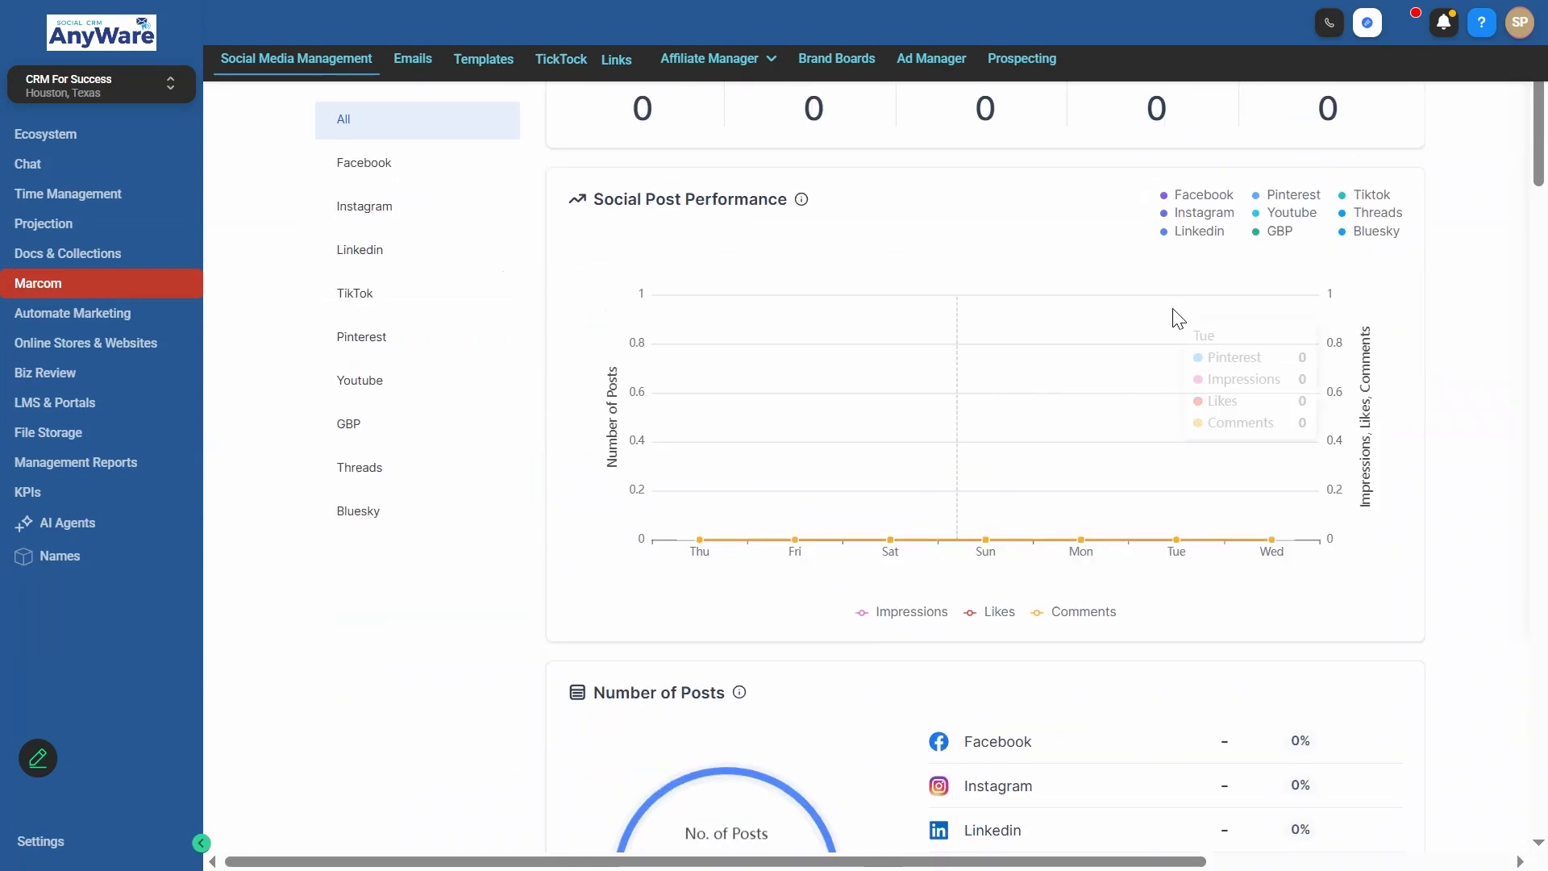
scroll(1176, 317, "down", 20)
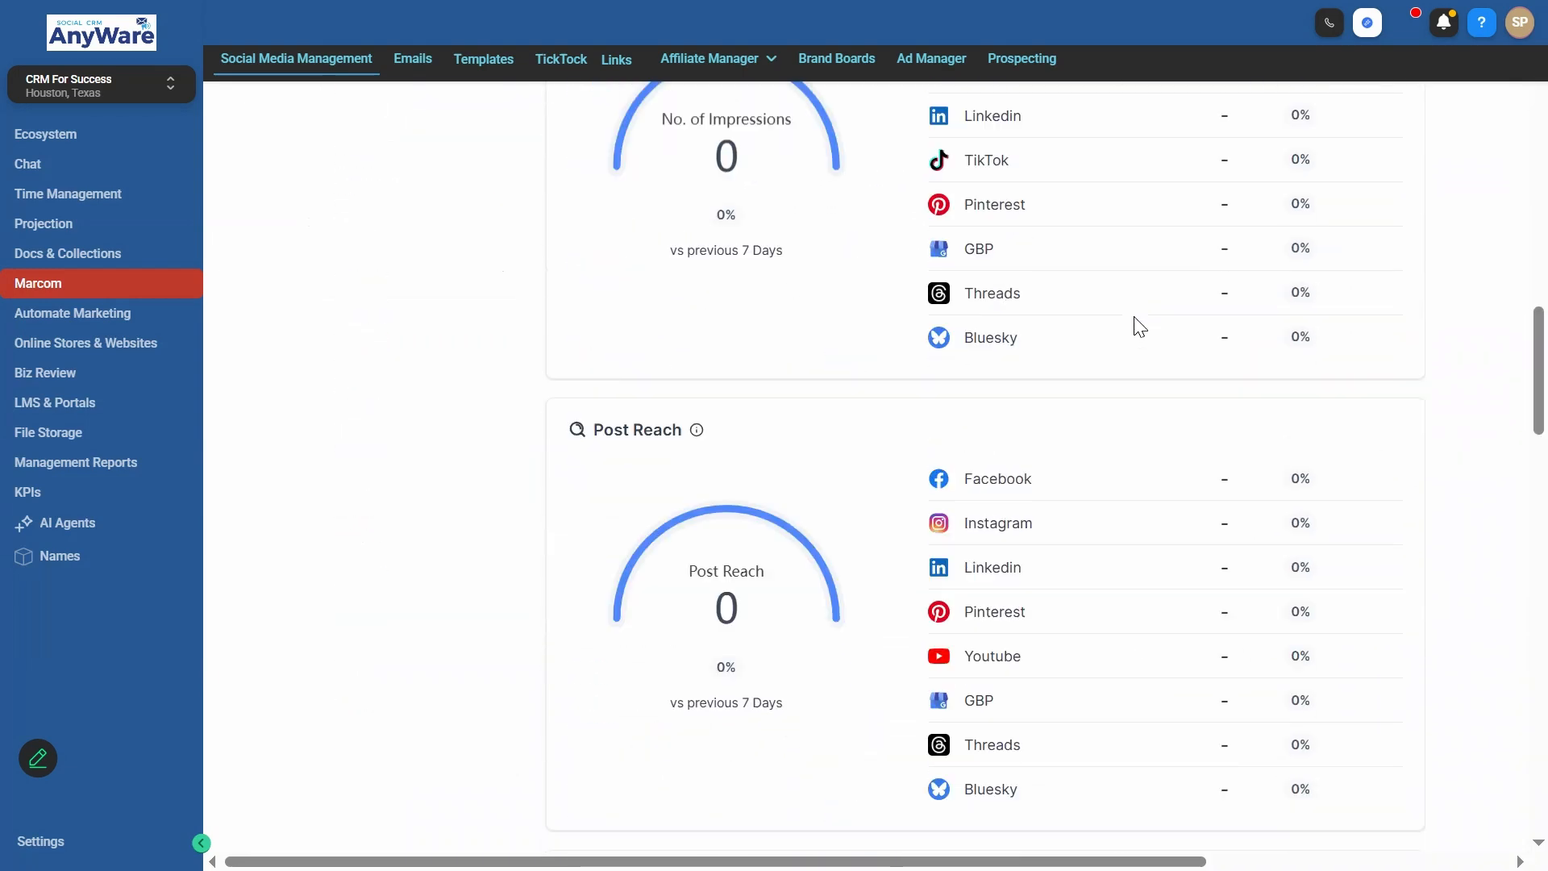
scroll(968, 282, "up", 5)
scroll(907, 391, "down", 12)
scroll(1021, 451, "down", 5)
scroll(812, 269, "up", 2)
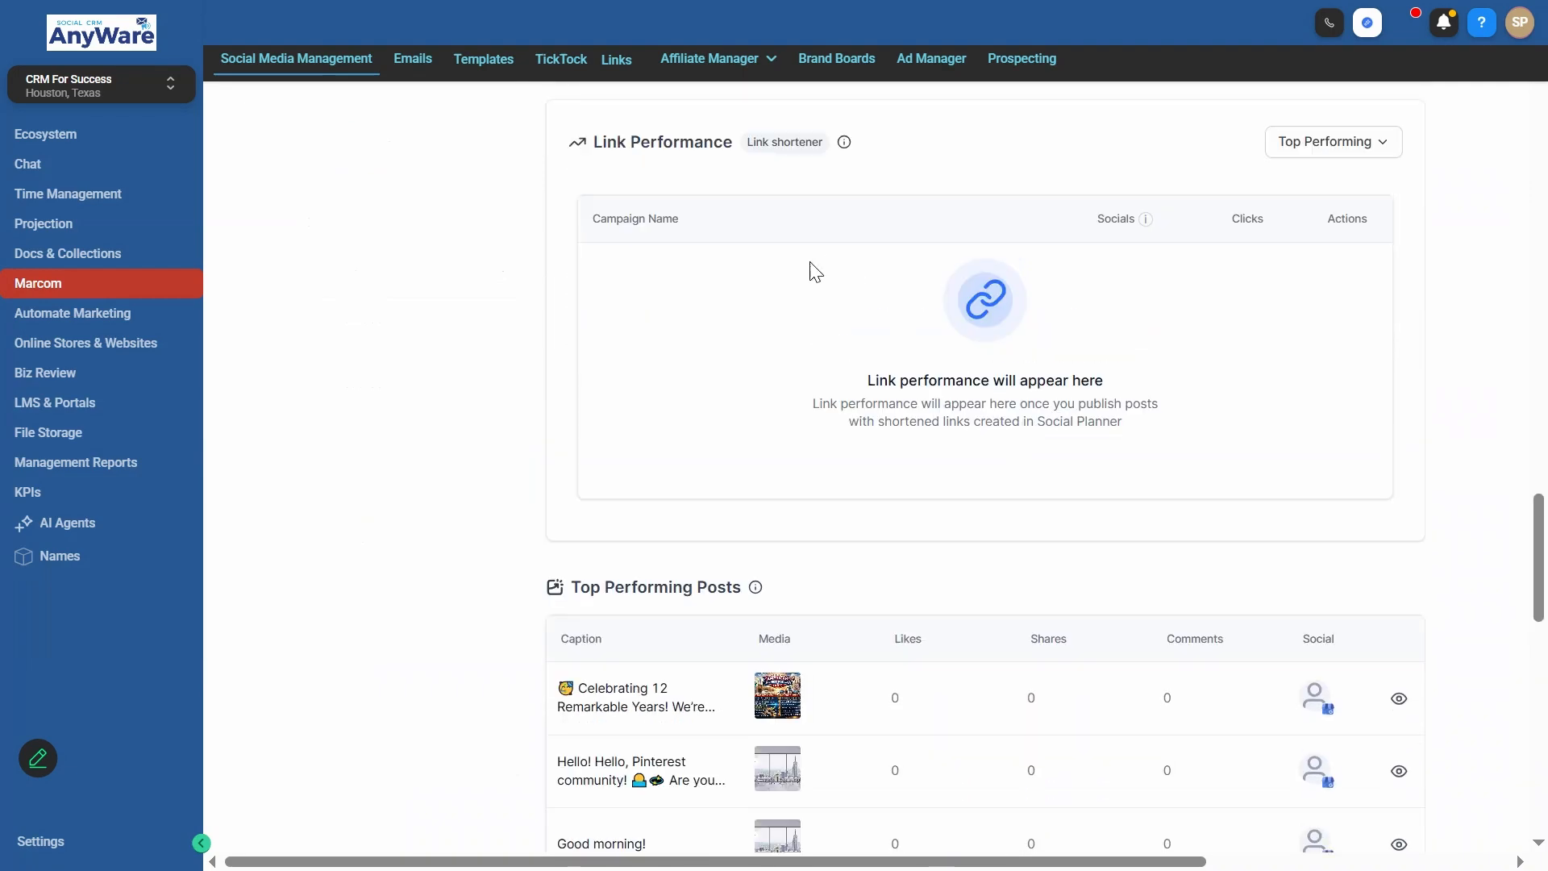
scroll(935, 378, "down", 5)
scroll(768, 474, "down", 3)
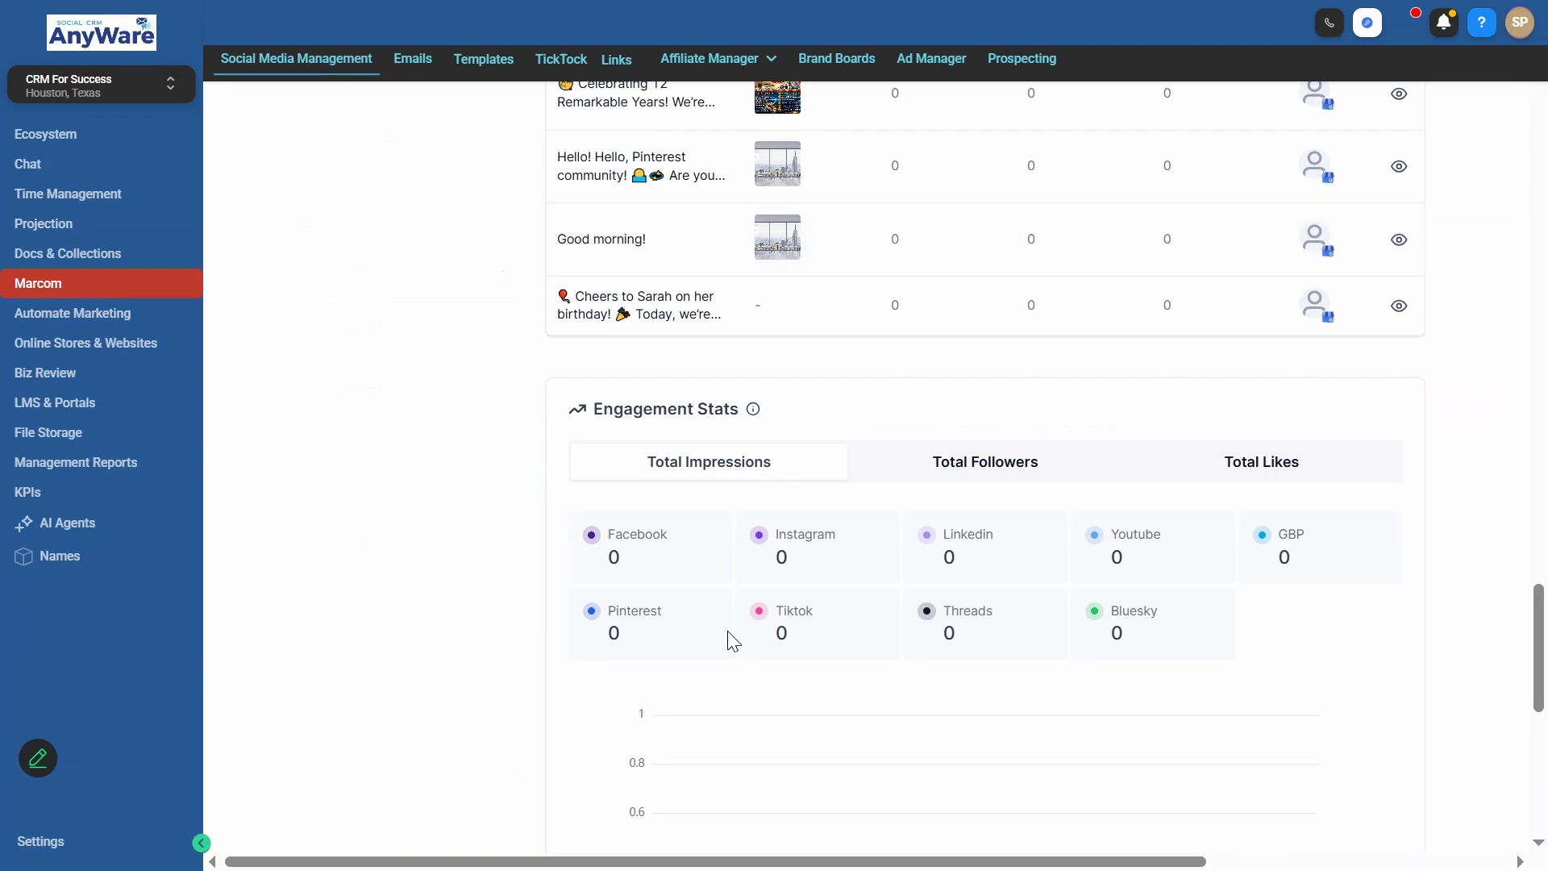
scroll(742, 605, "down", 10)
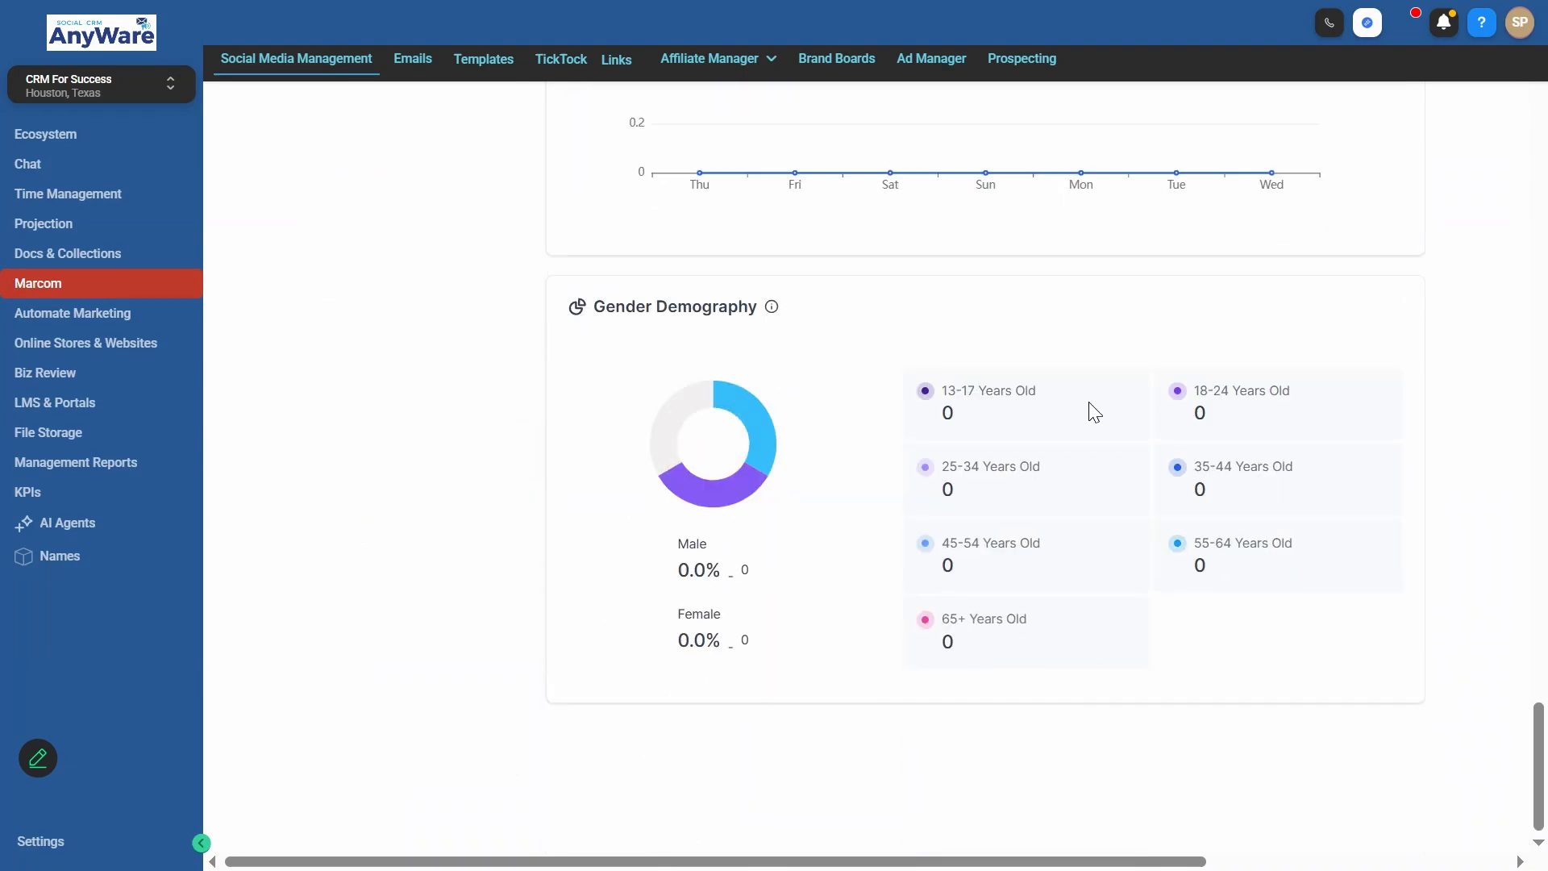
scroll(1092, 413, "up", 12)
scroll(1098, 421, "up", 10)
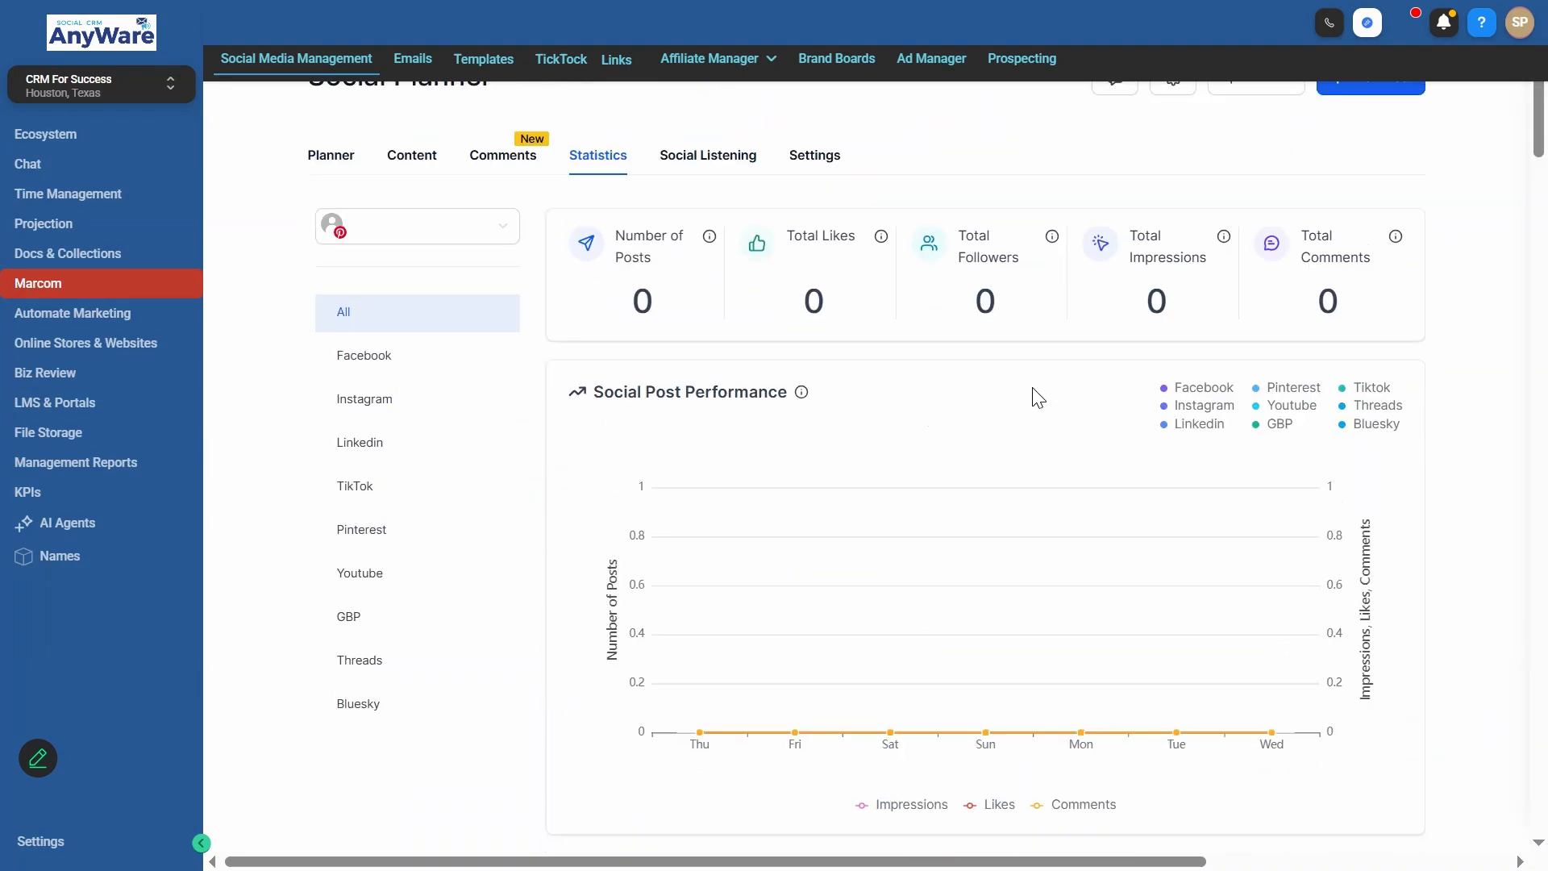
- Review the social listening trends from Google, Pinterest and Wikipedia down to TikTok and YouTube, then open the Social Planner settings
left_click(671, 209)
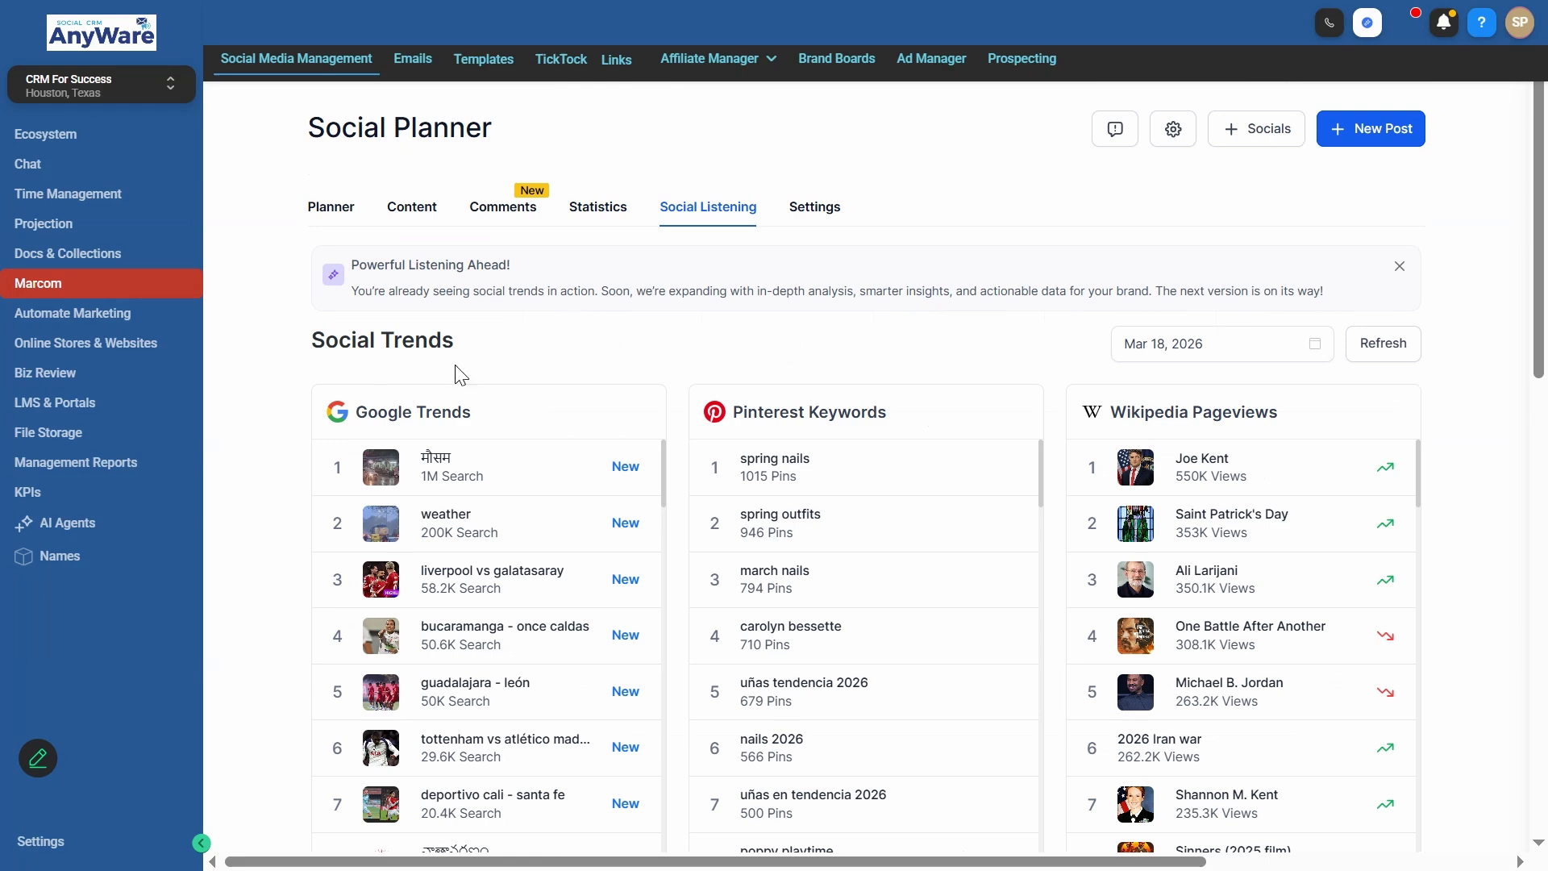
scroll(887, 371, "down", 9)
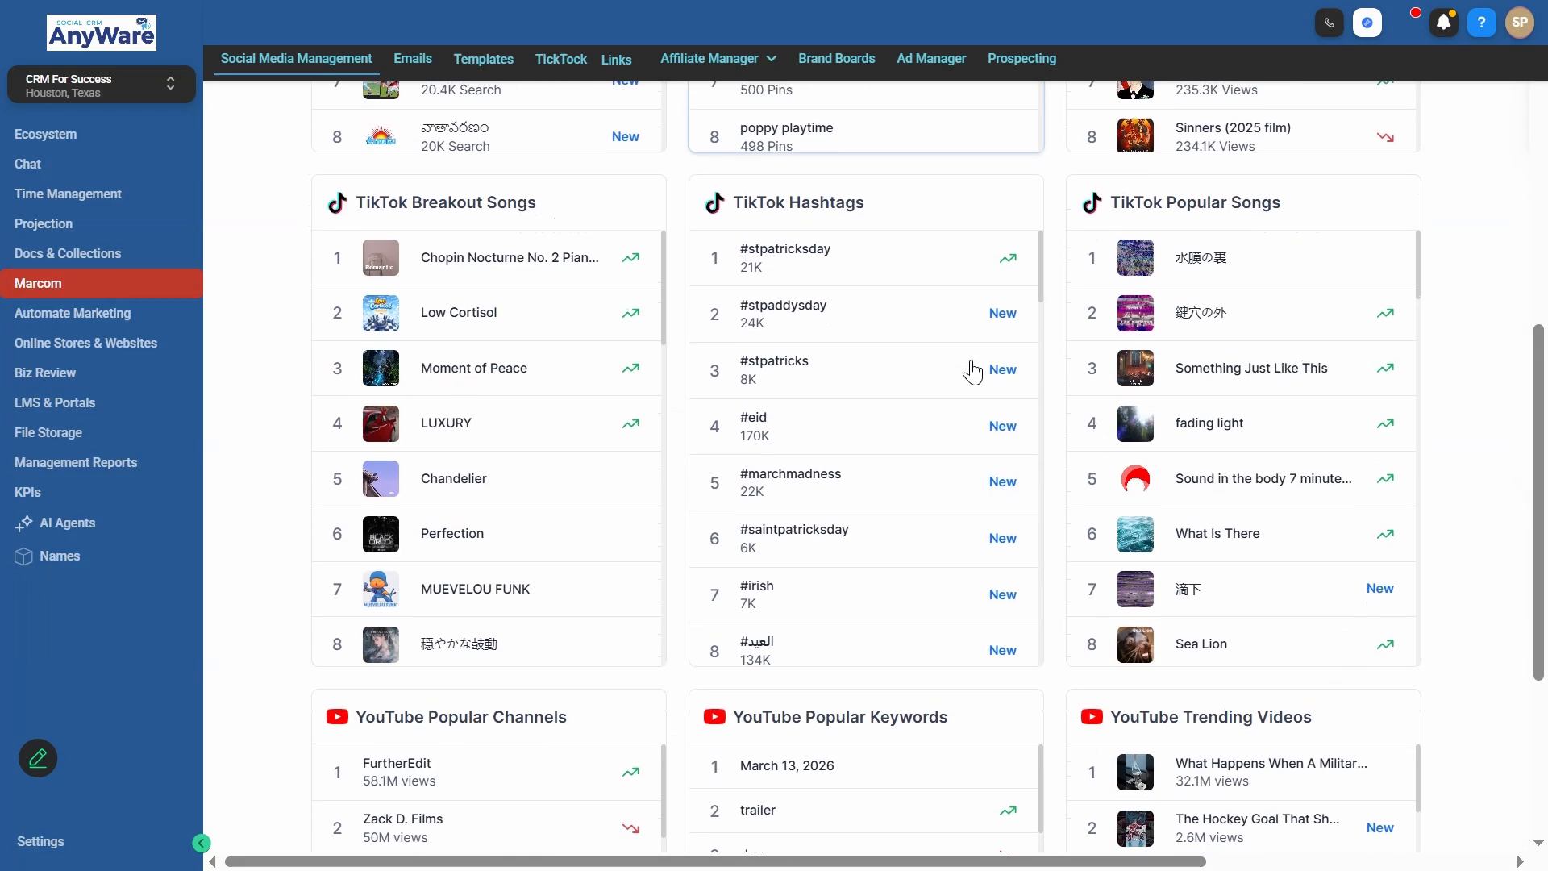
scroll(973, 372, "up", 8)
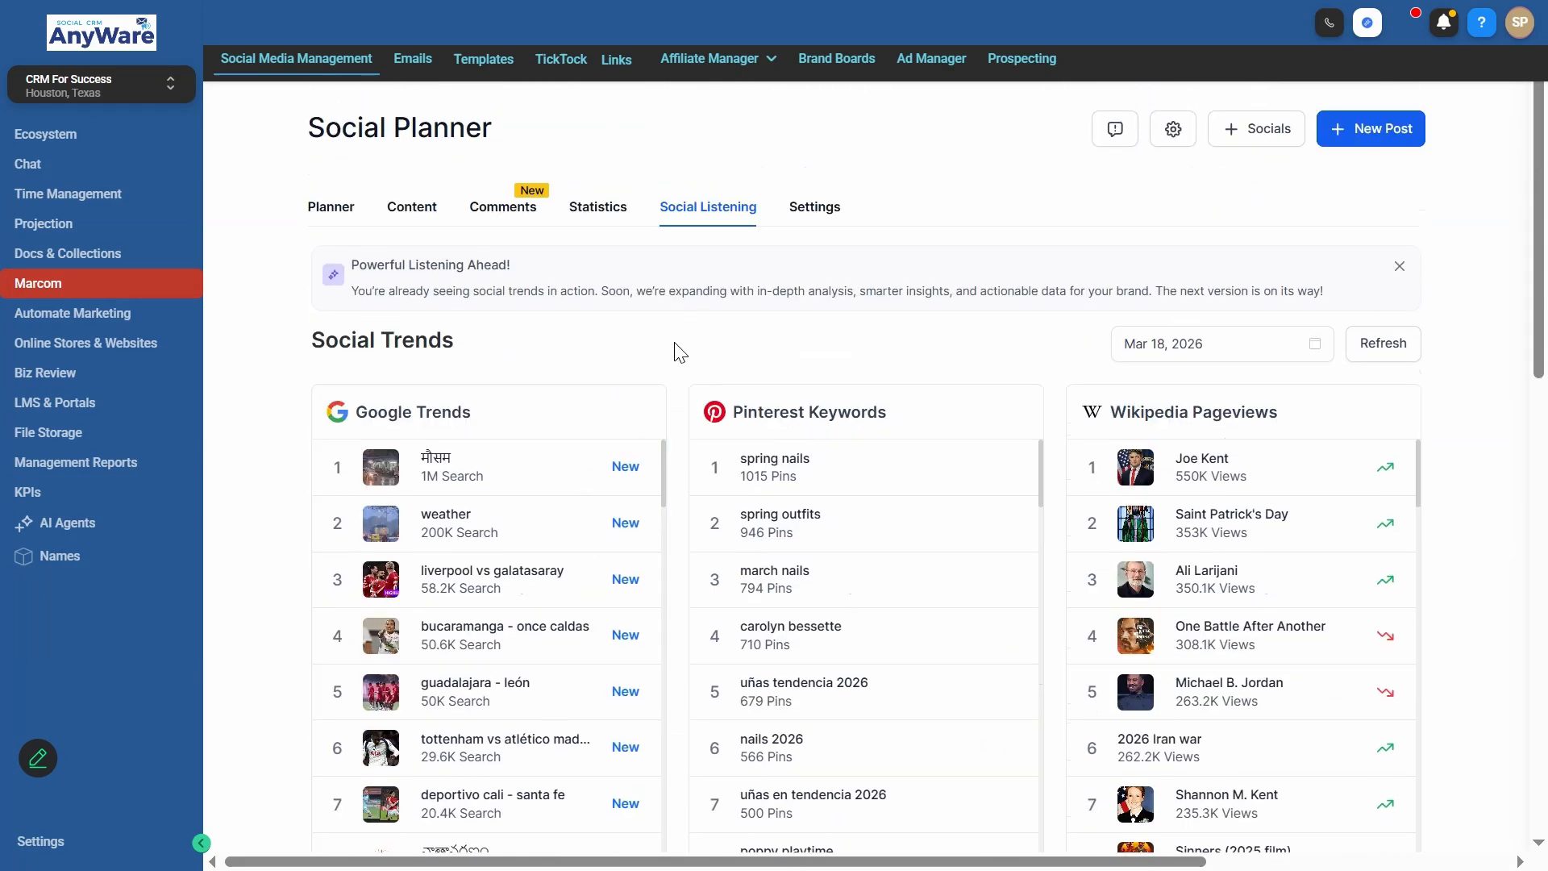
left_click(809, 223)
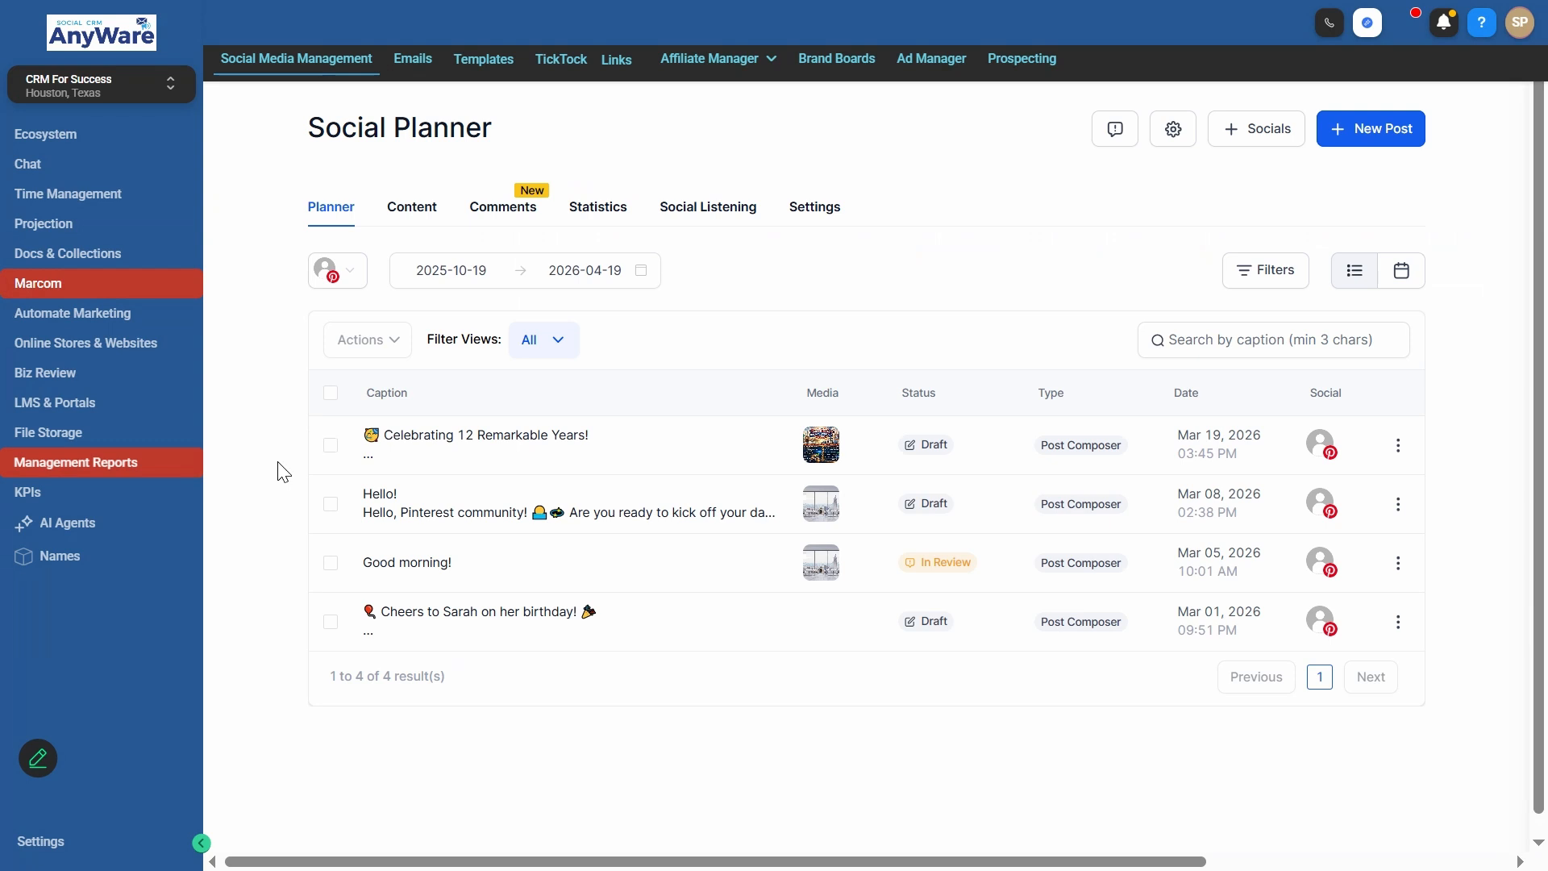
- View the Google Ads report in Management Reports and search its campaign table for "Lawn"
left_click(113, 479)
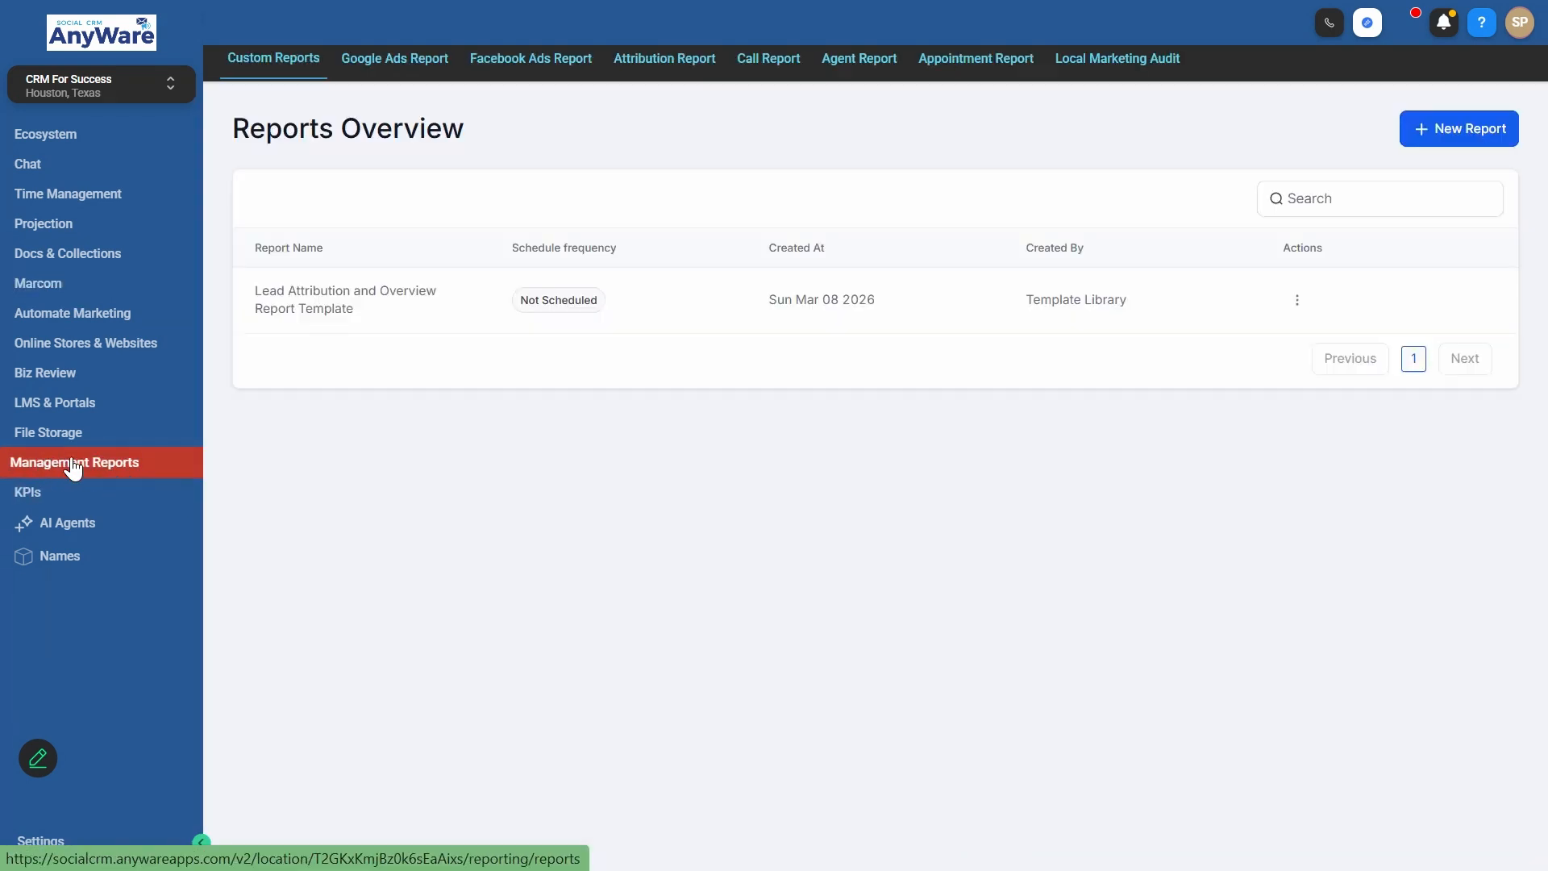
left_click(382, 75)
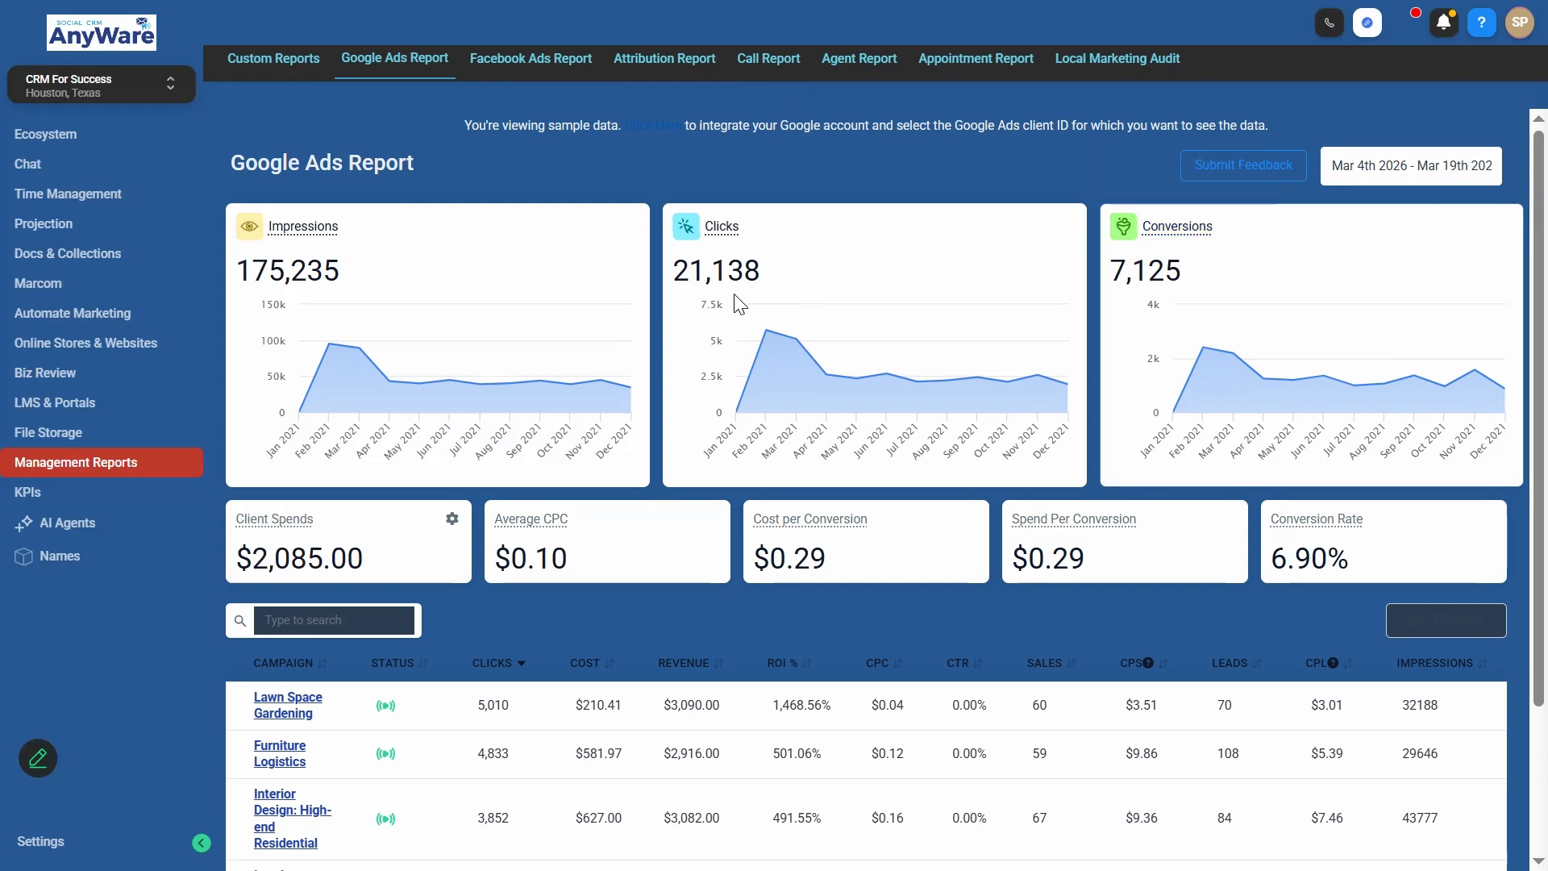
scroll(596, 362, "down", 2)
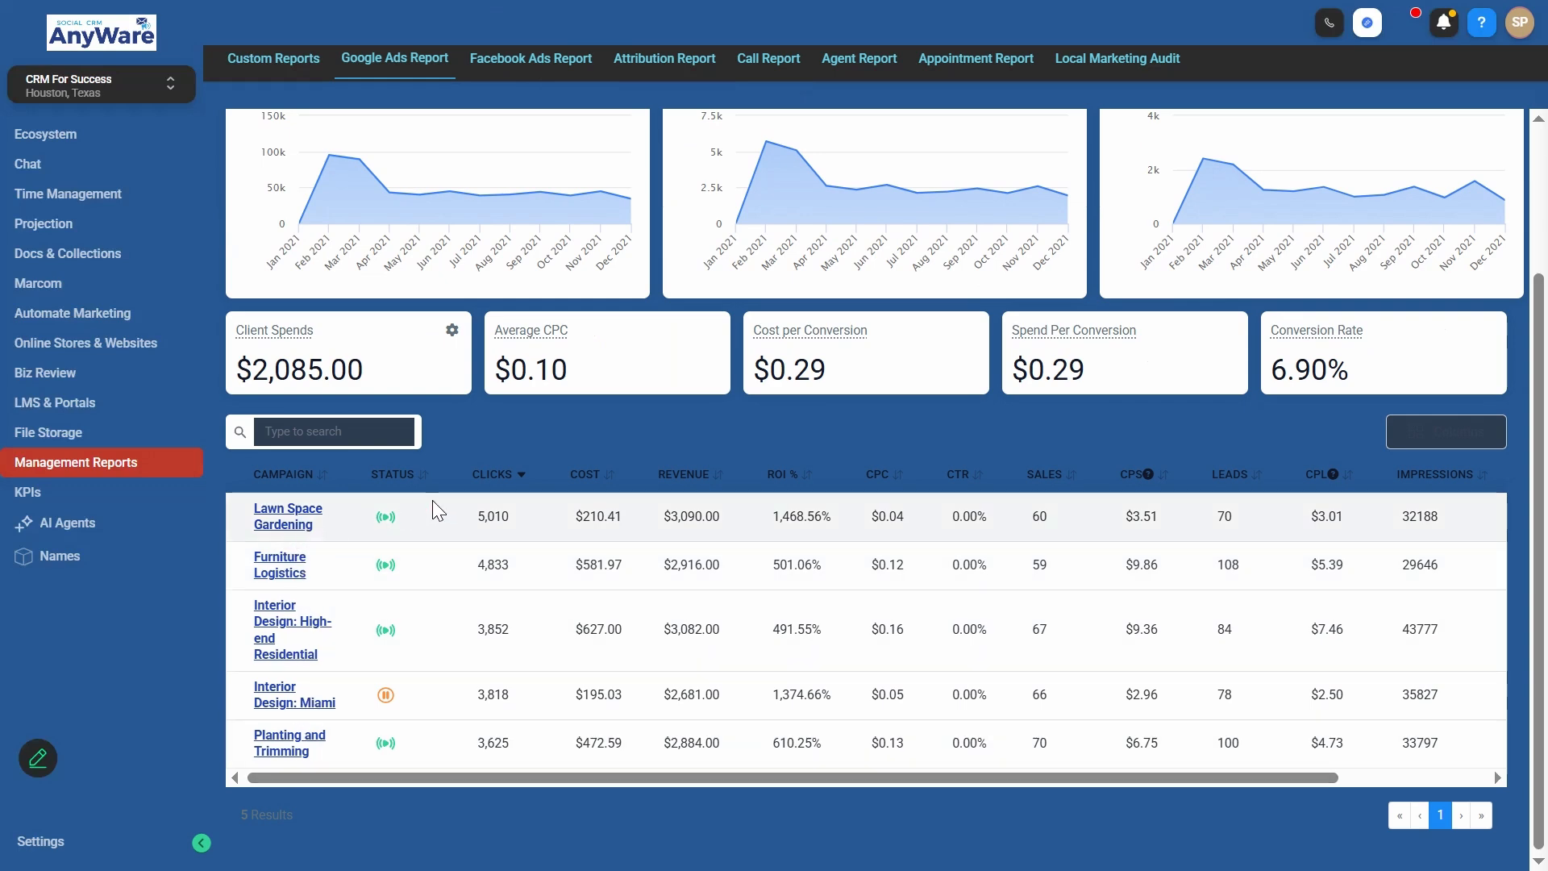
left_click(299, 431)
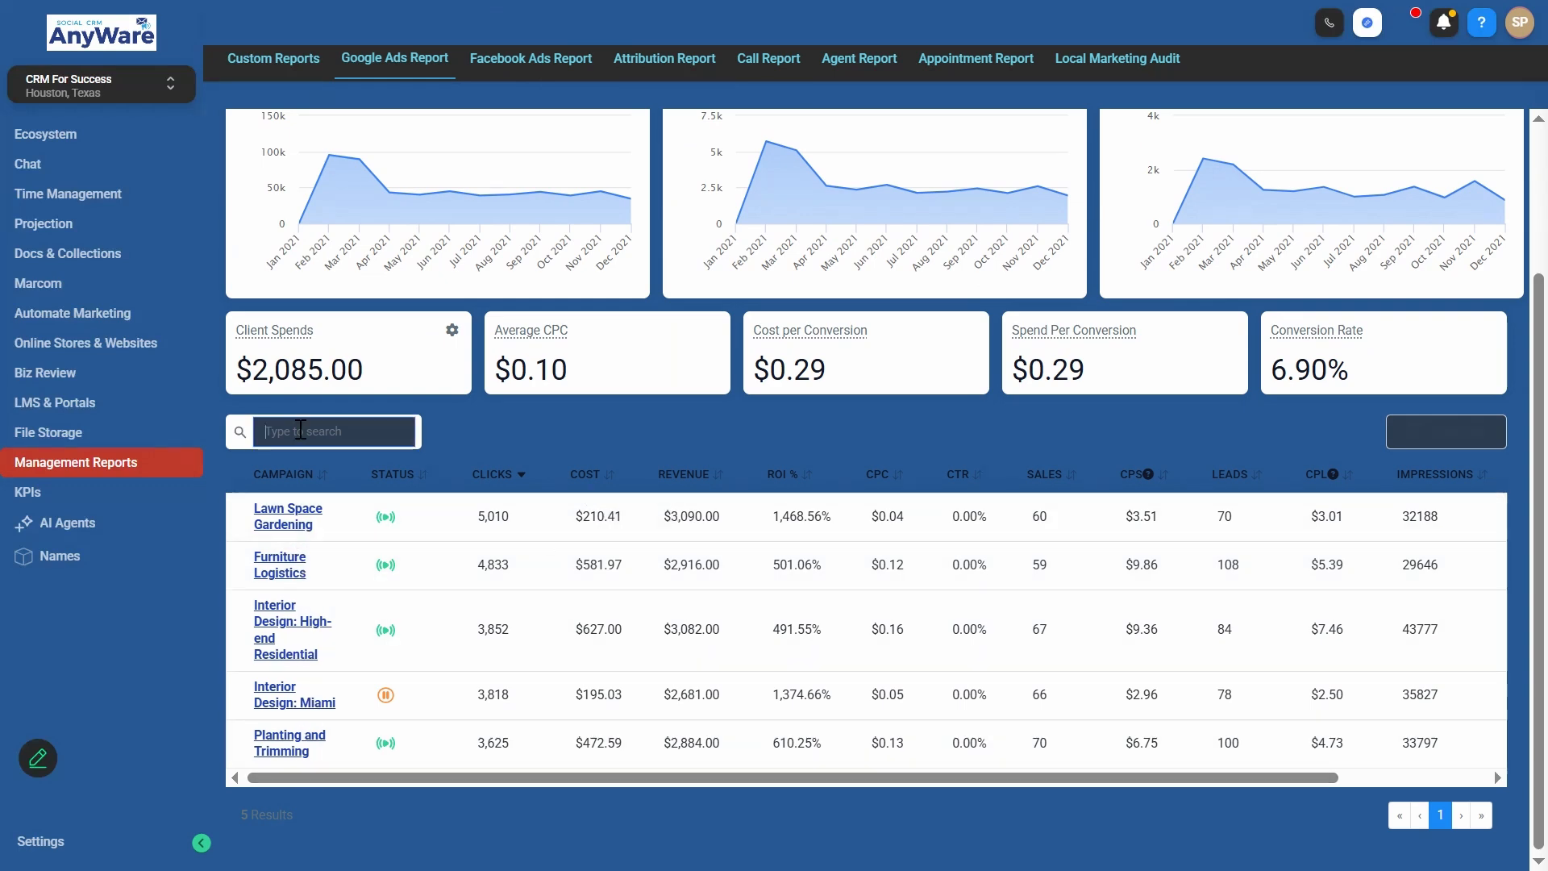
type("Lawn")
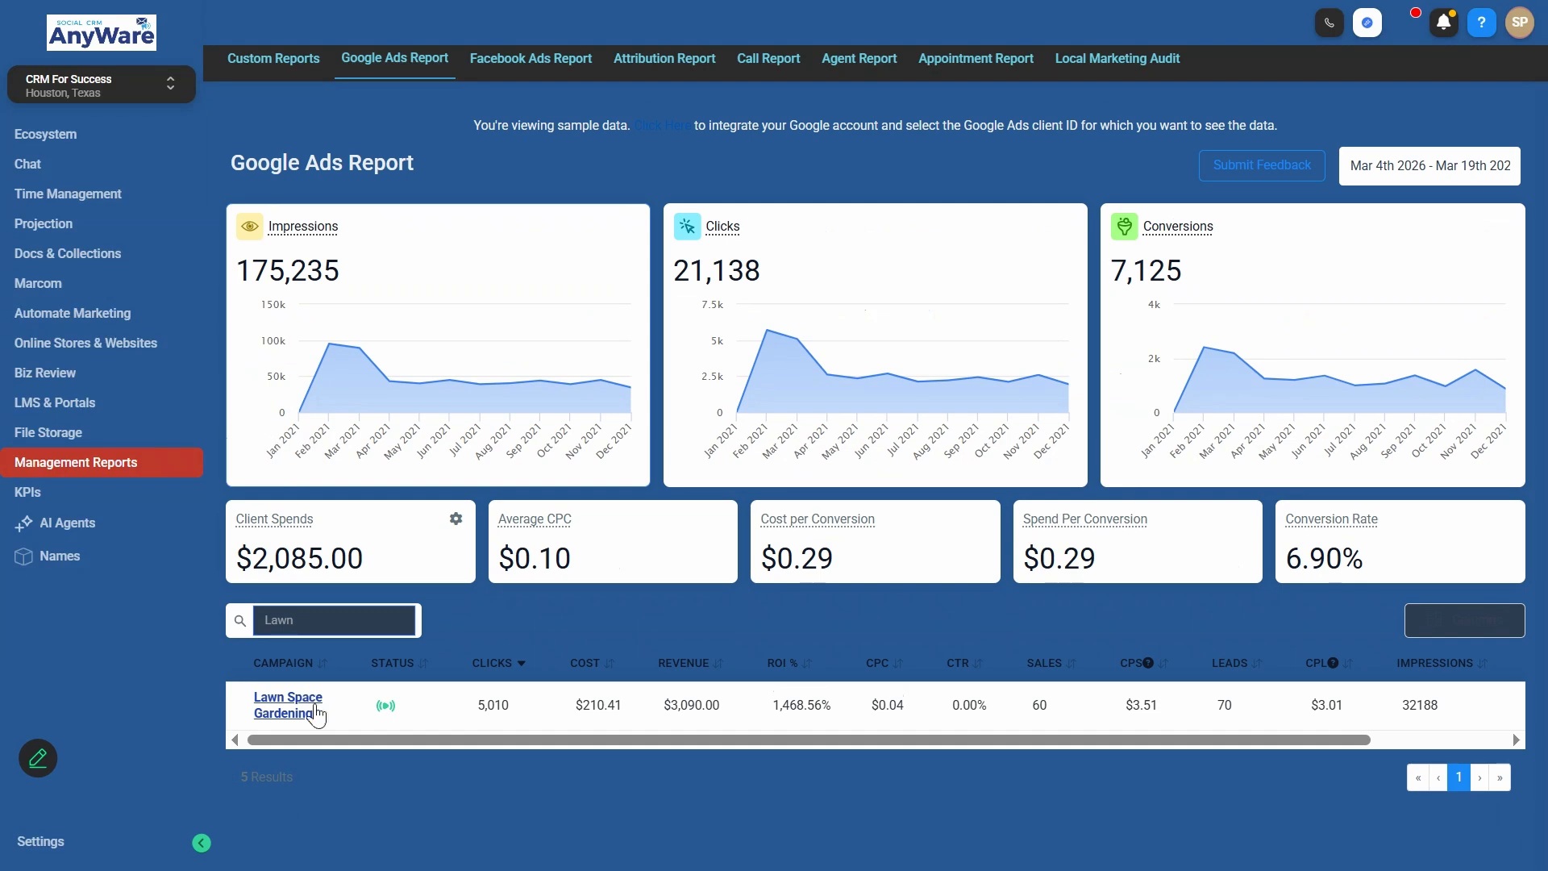
- Open the Lawn Space Gardening campaign in the Google Ads report and examine its metrics and ads list
left_click(296, 709)
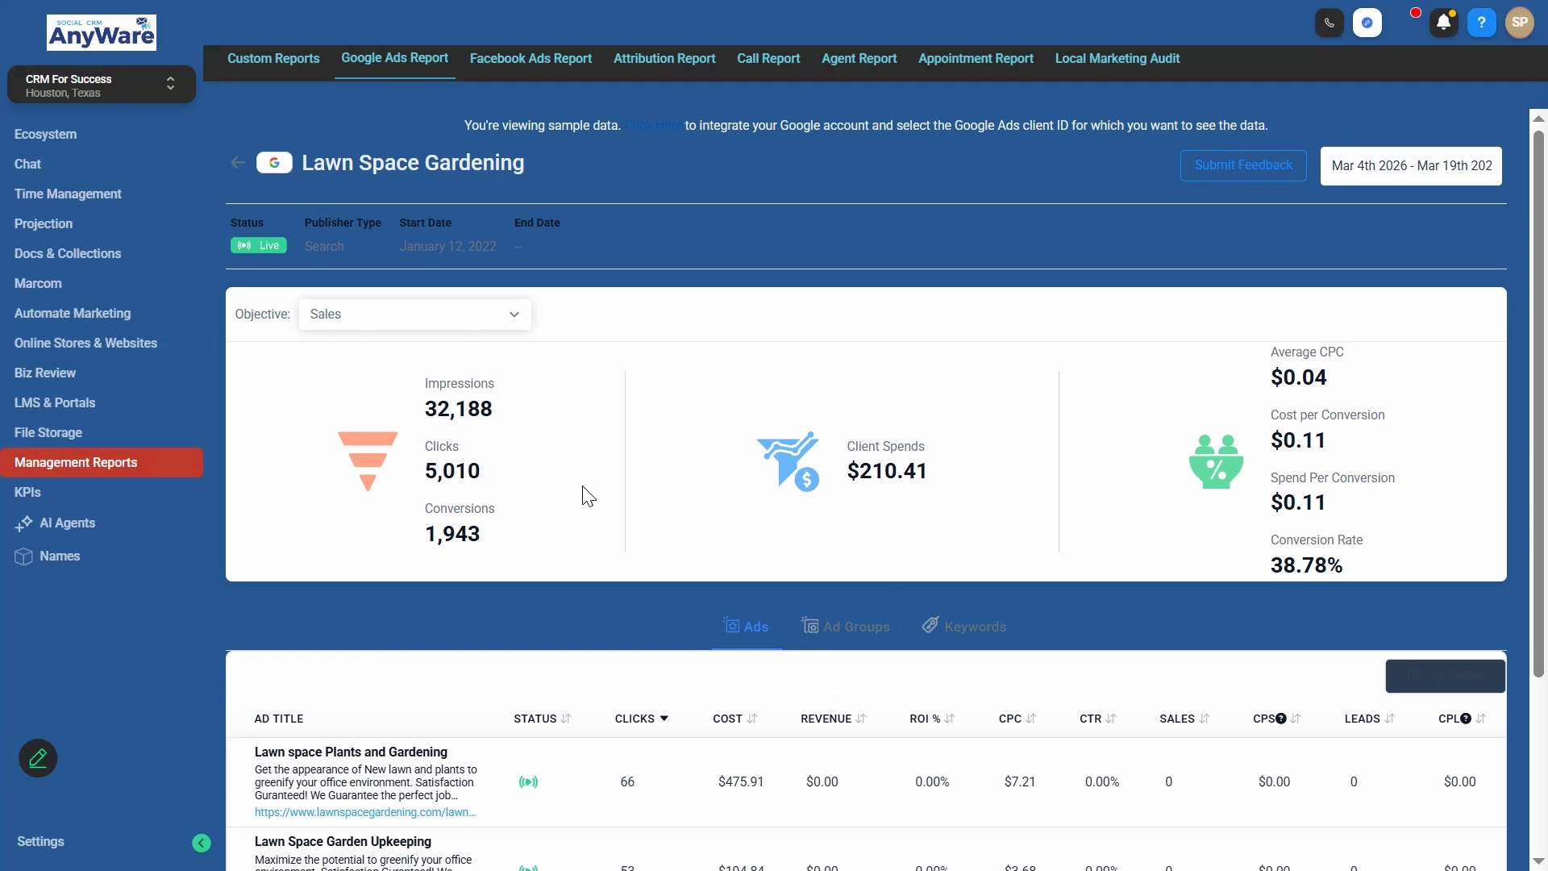
scroll(806, 480, "down", 1)
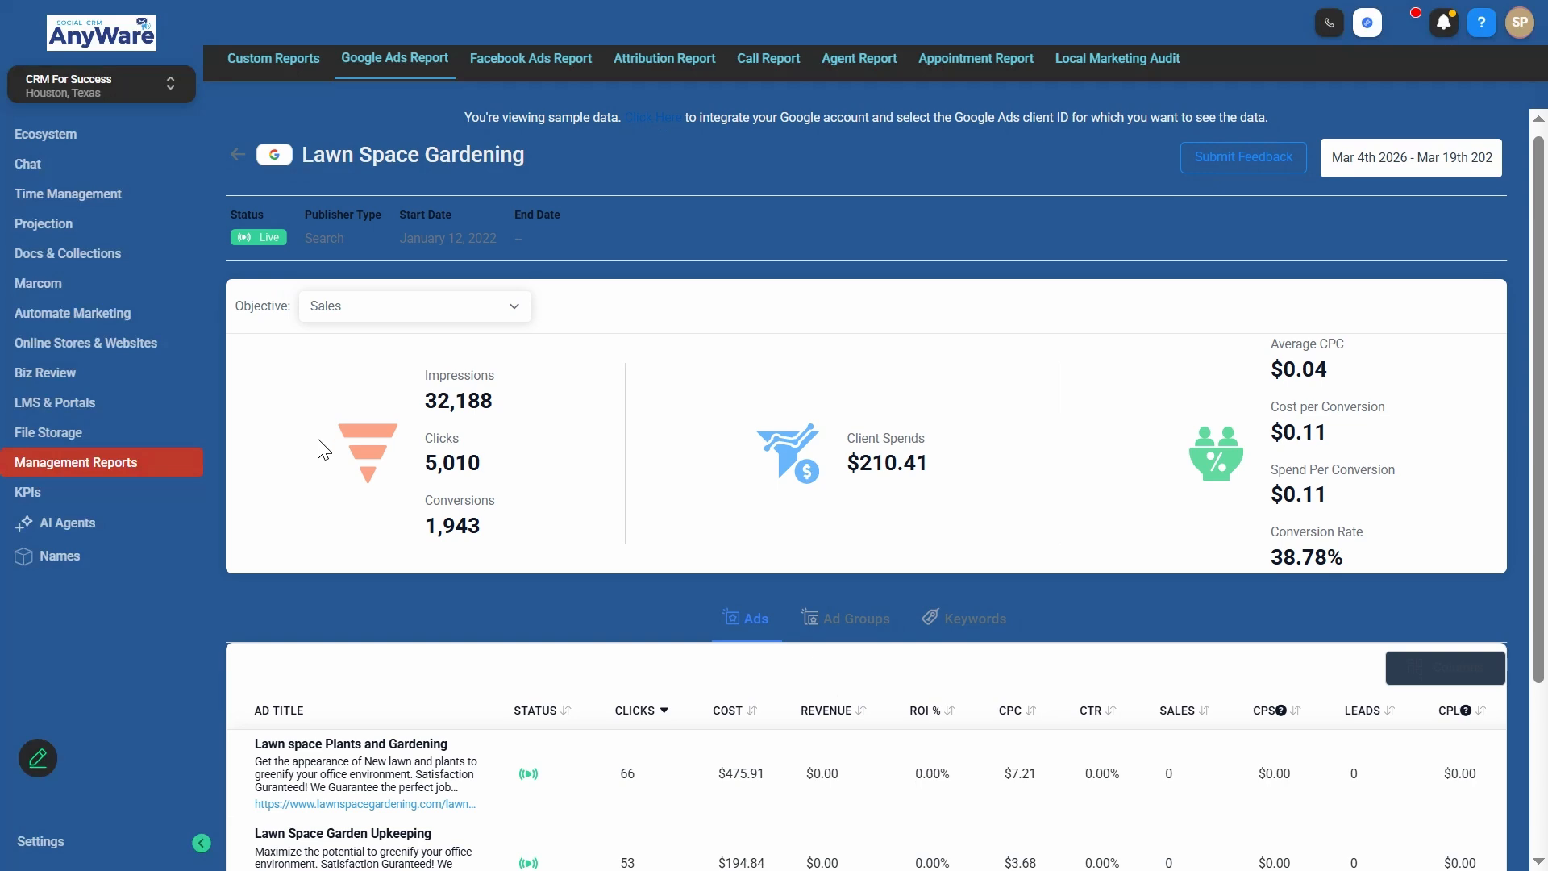
scroll(322, 450, "down", 3)
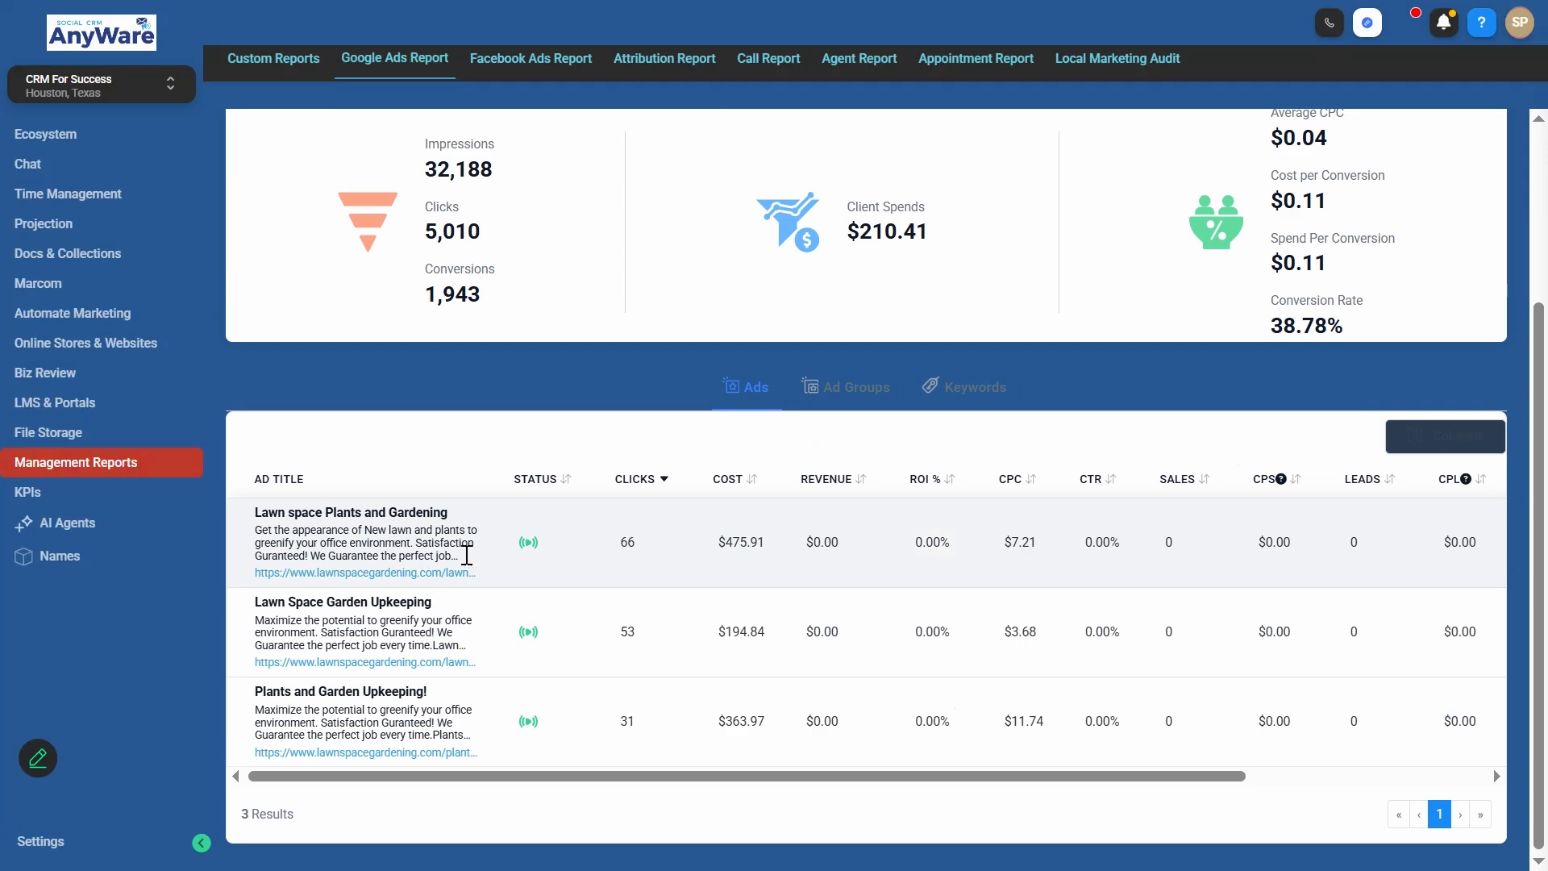
scroll(596, 366, "up", 3)
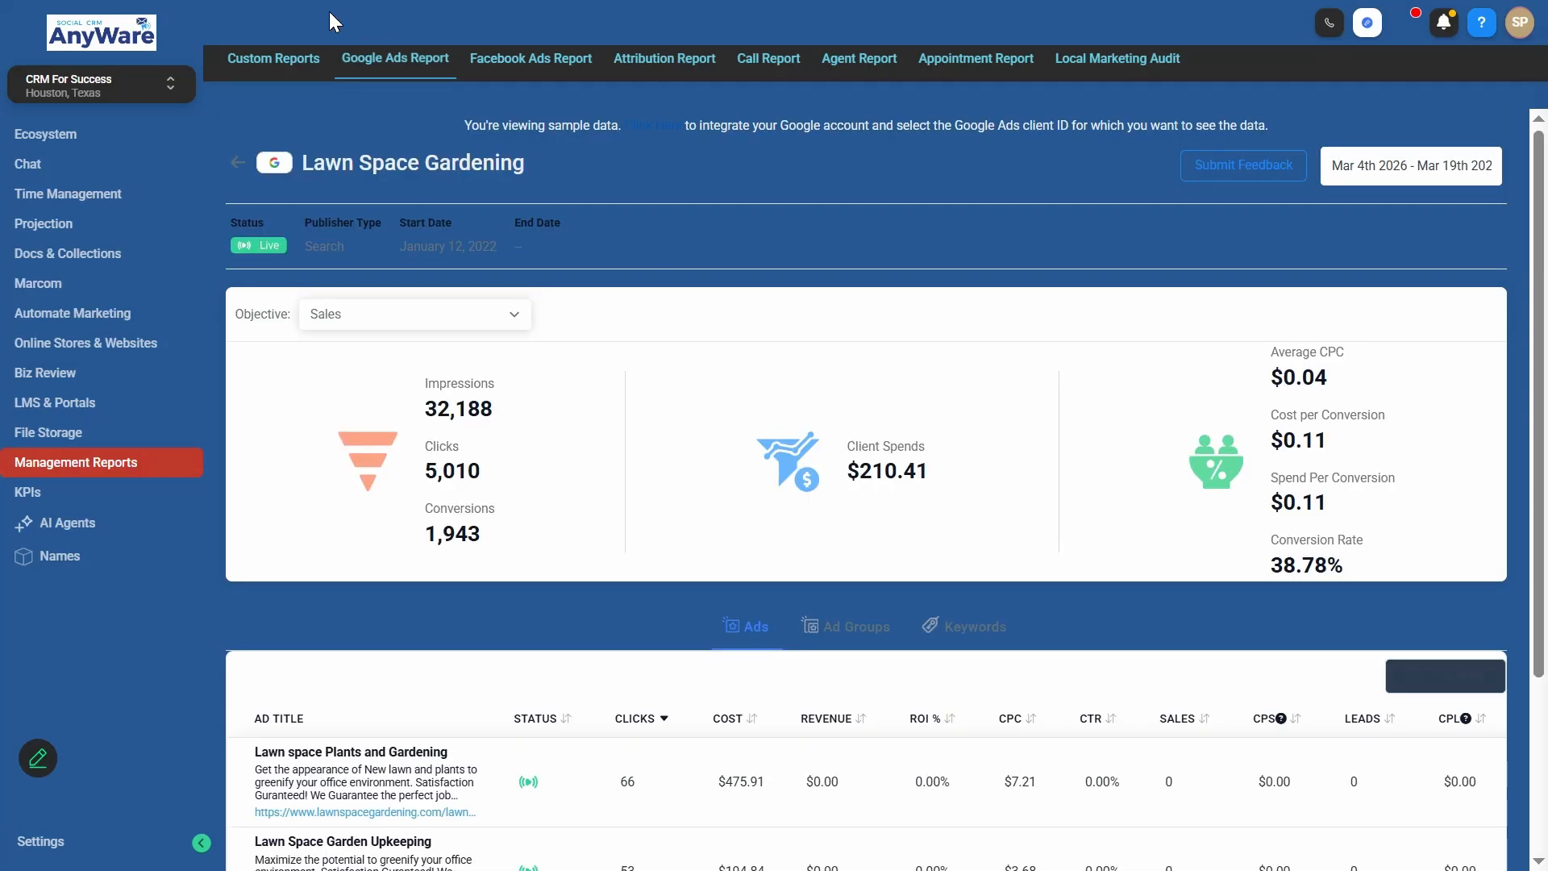
- View the Facebook Ads report and examine the metrics and ads of its Lawn Space Gardening campaign
left_click(520, 65)
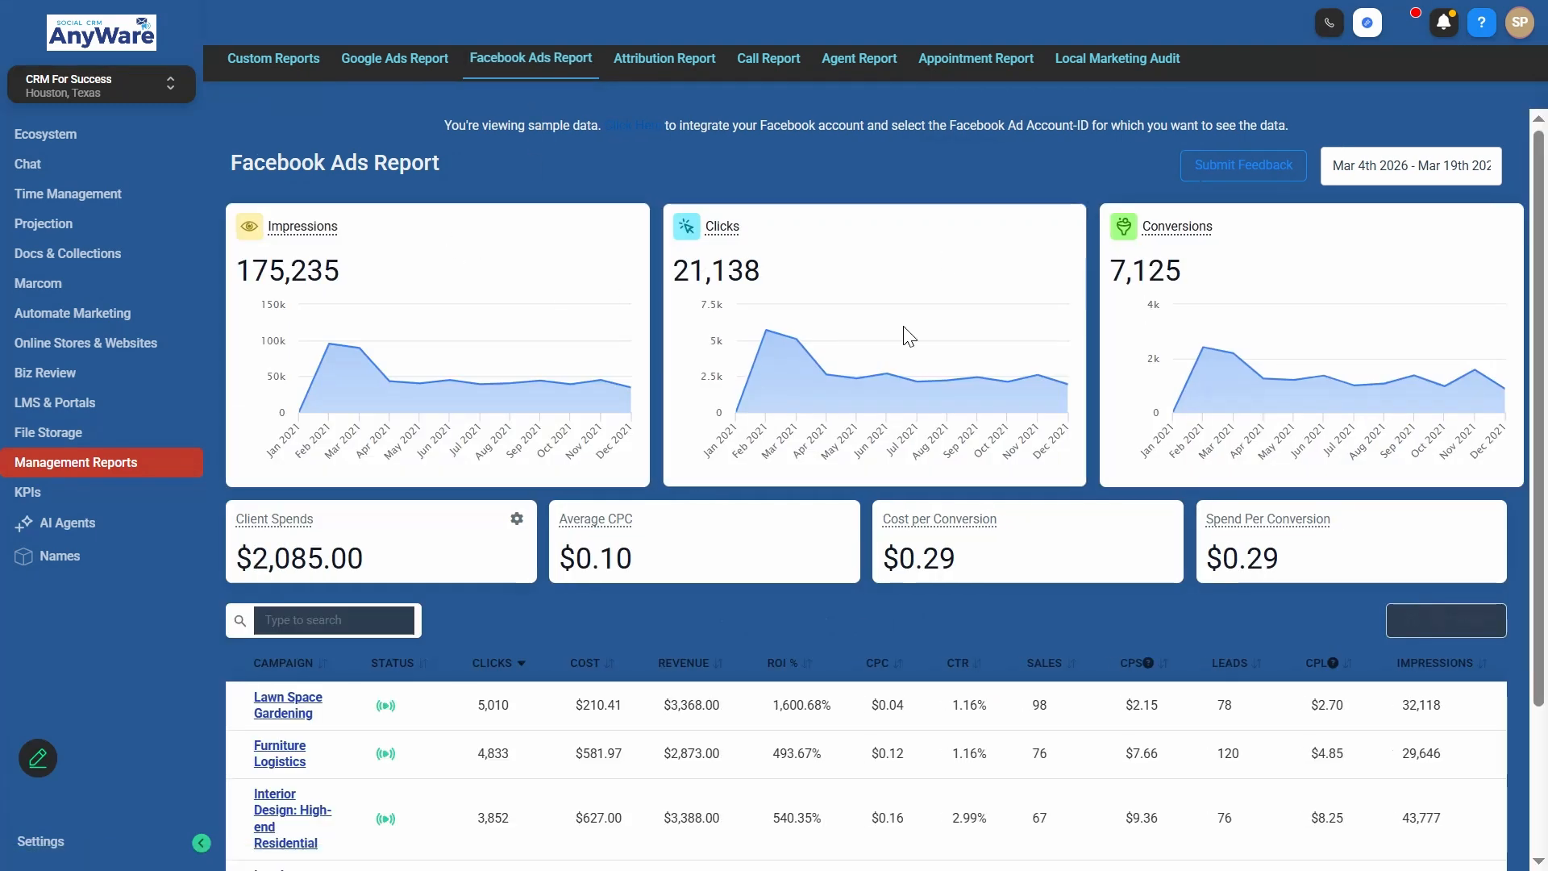
scroll(597, 516, "down", 2)
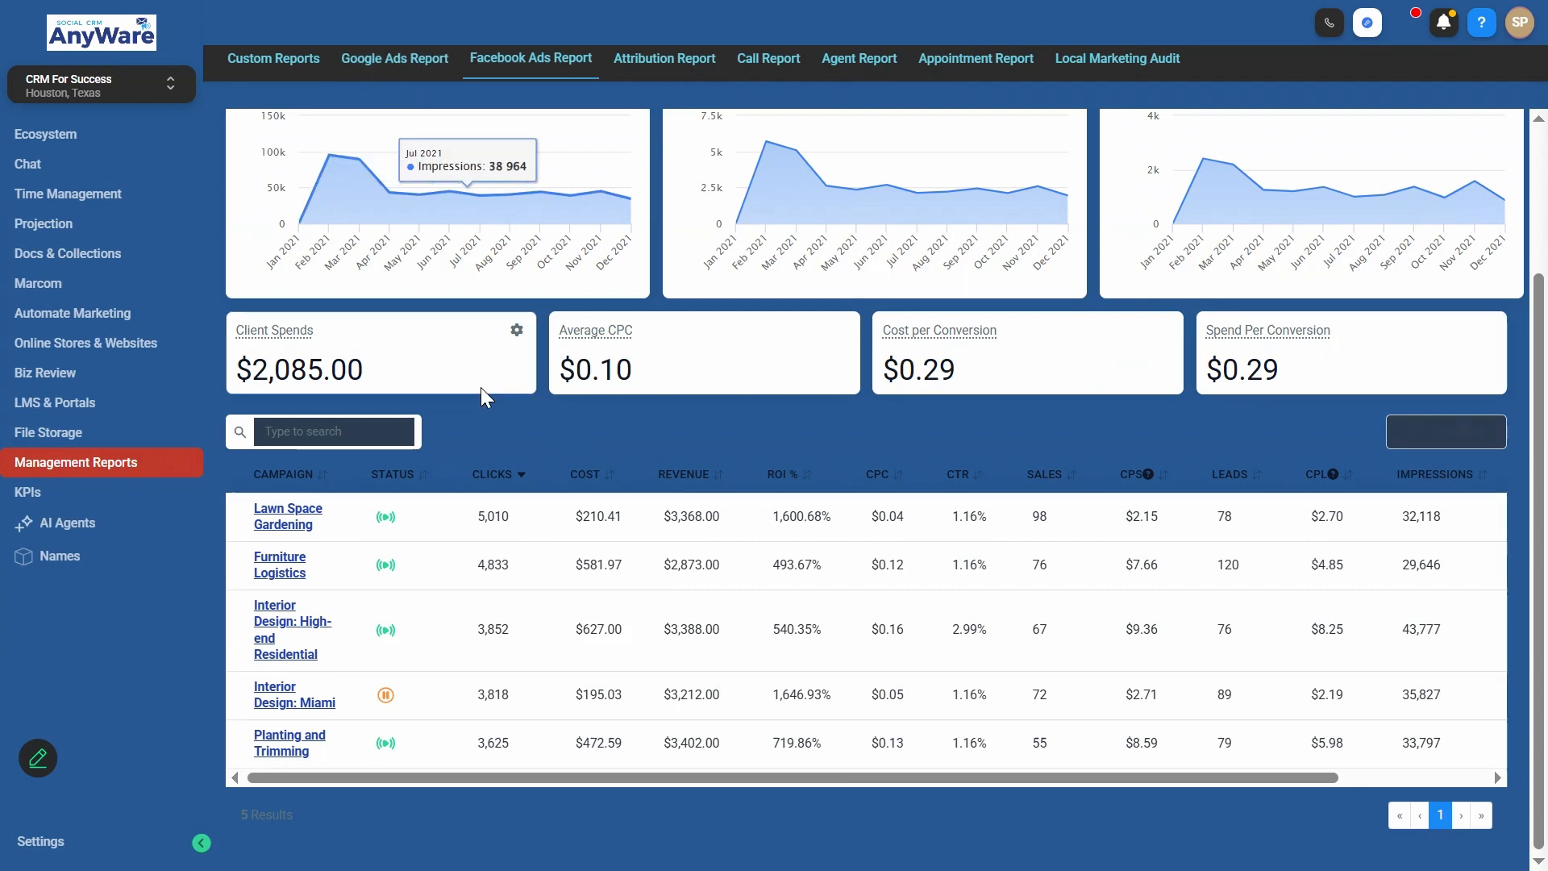
left_click(276, 515)
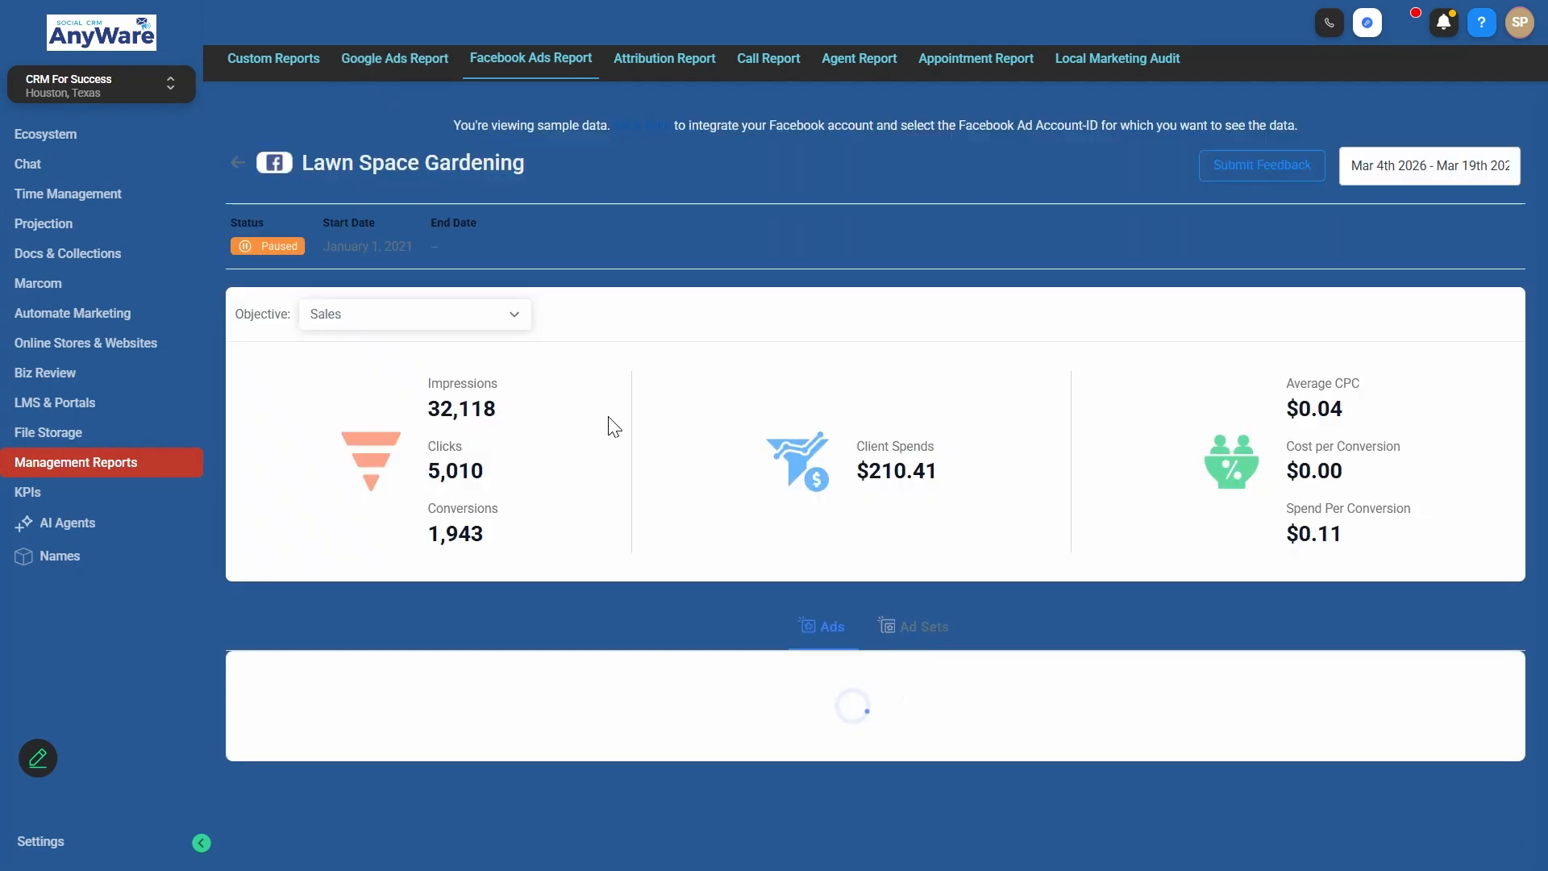
scroll(626, 267, "down", 2)
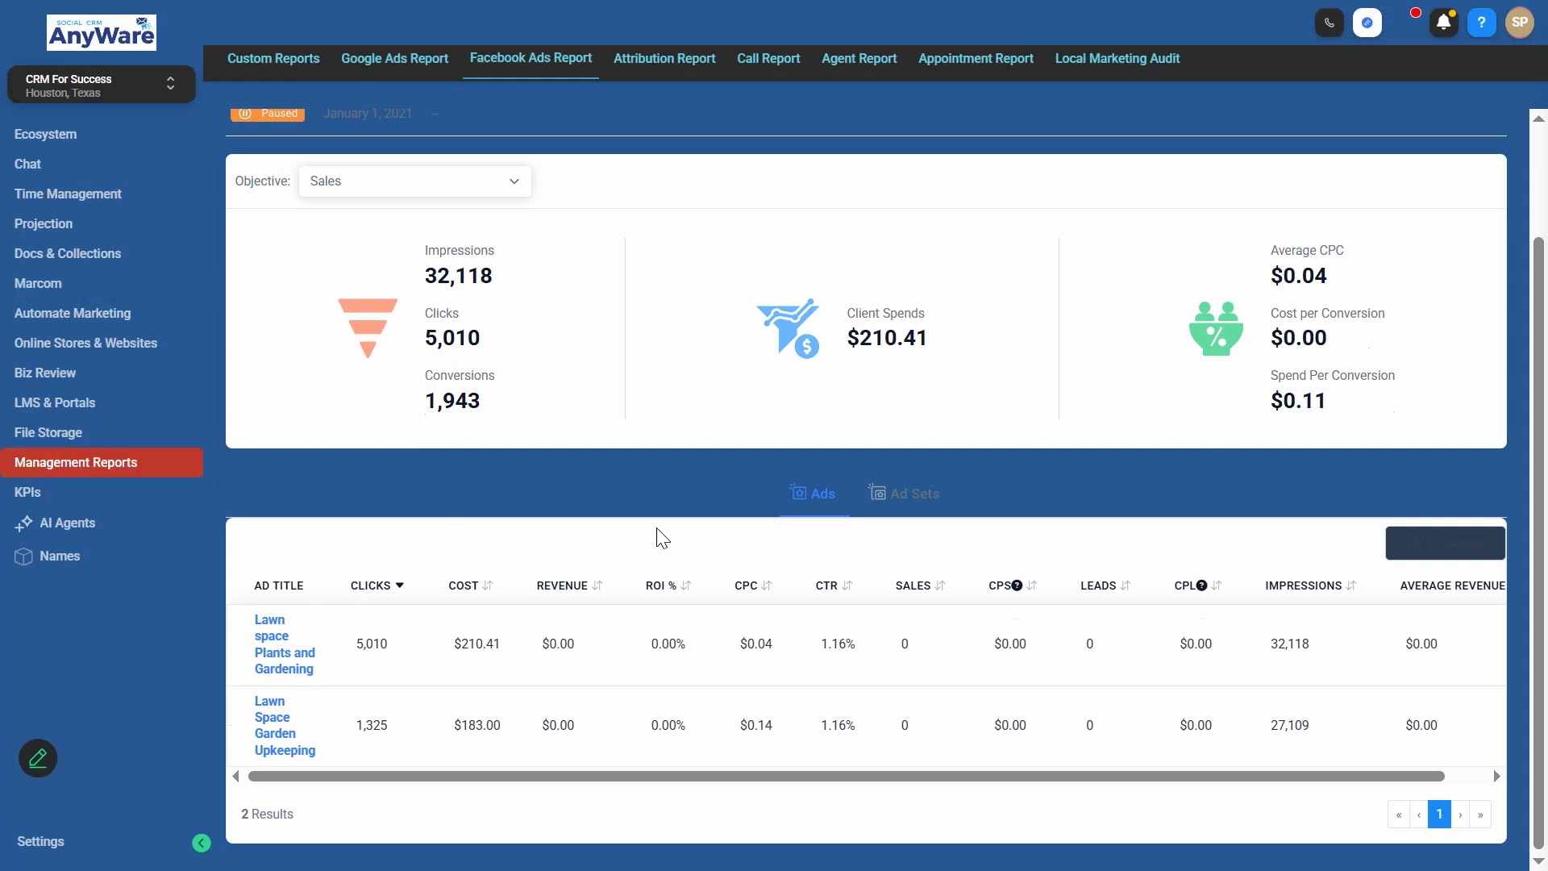
scroll(660, 508, "up", 2)
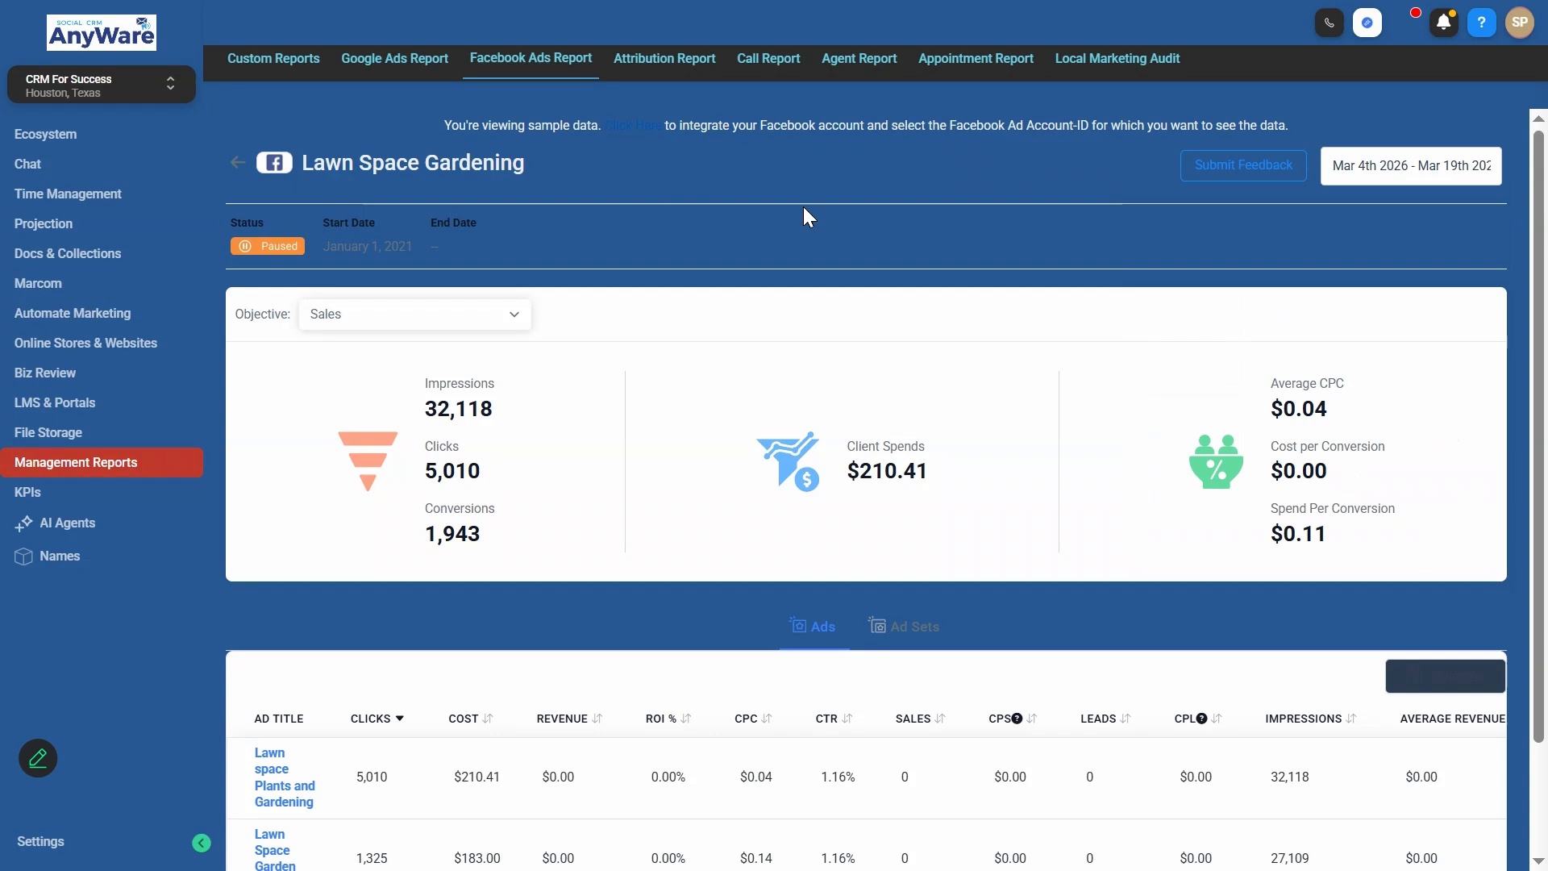